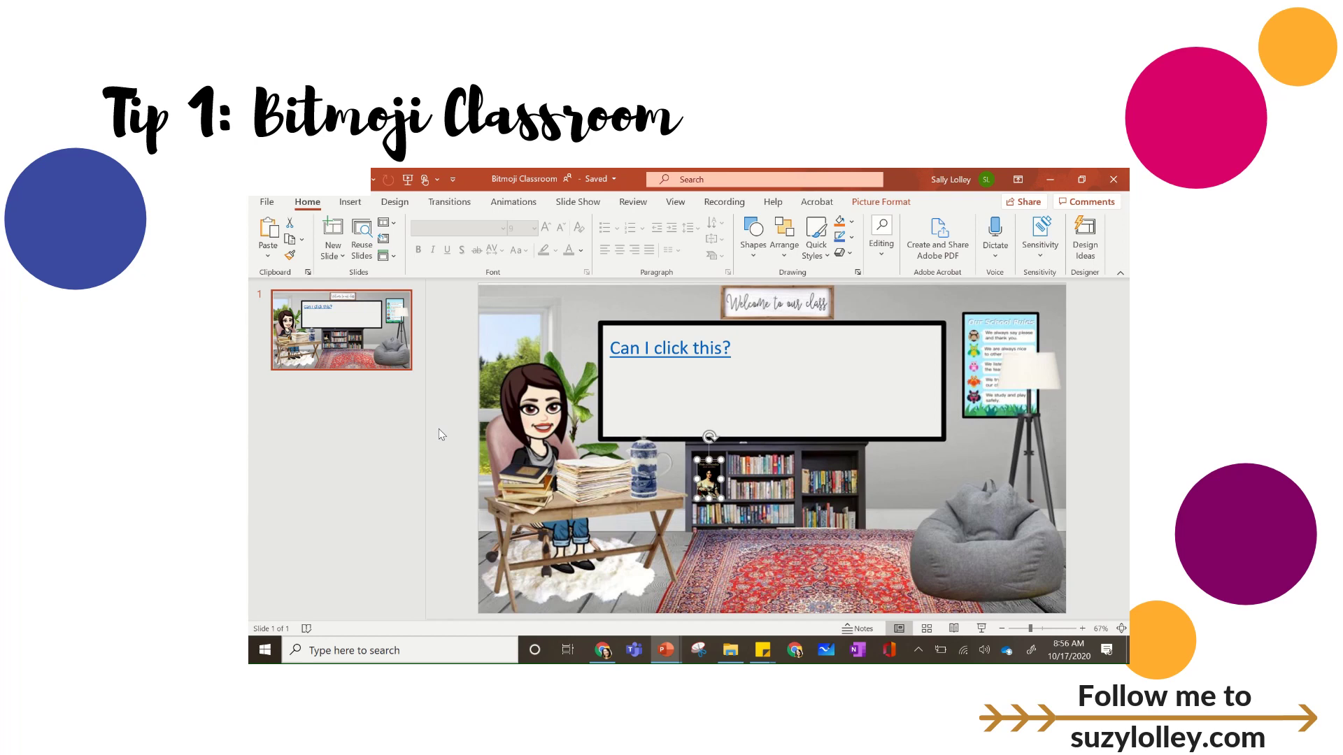
Select the small book picture on the bookshelf, with the Insert tab's tools showing.
left_click(914, 485)
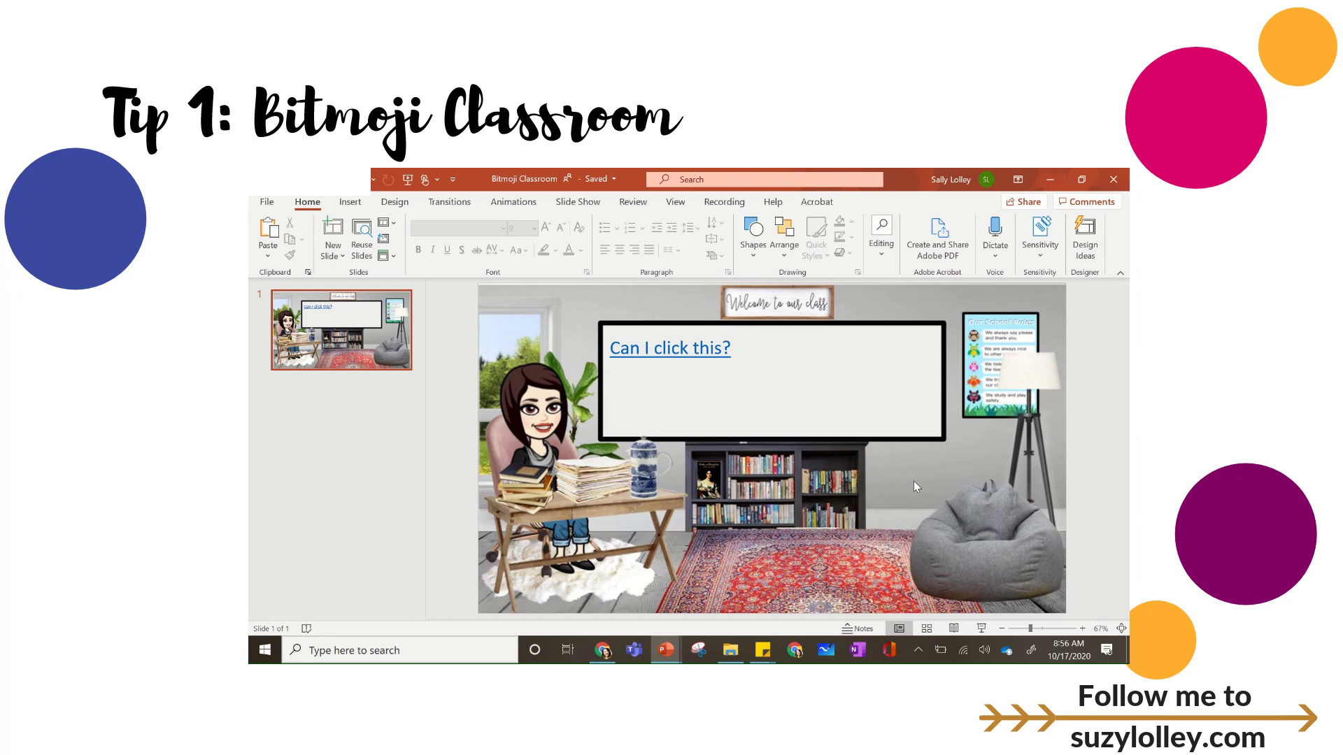
left_click(708, 482)
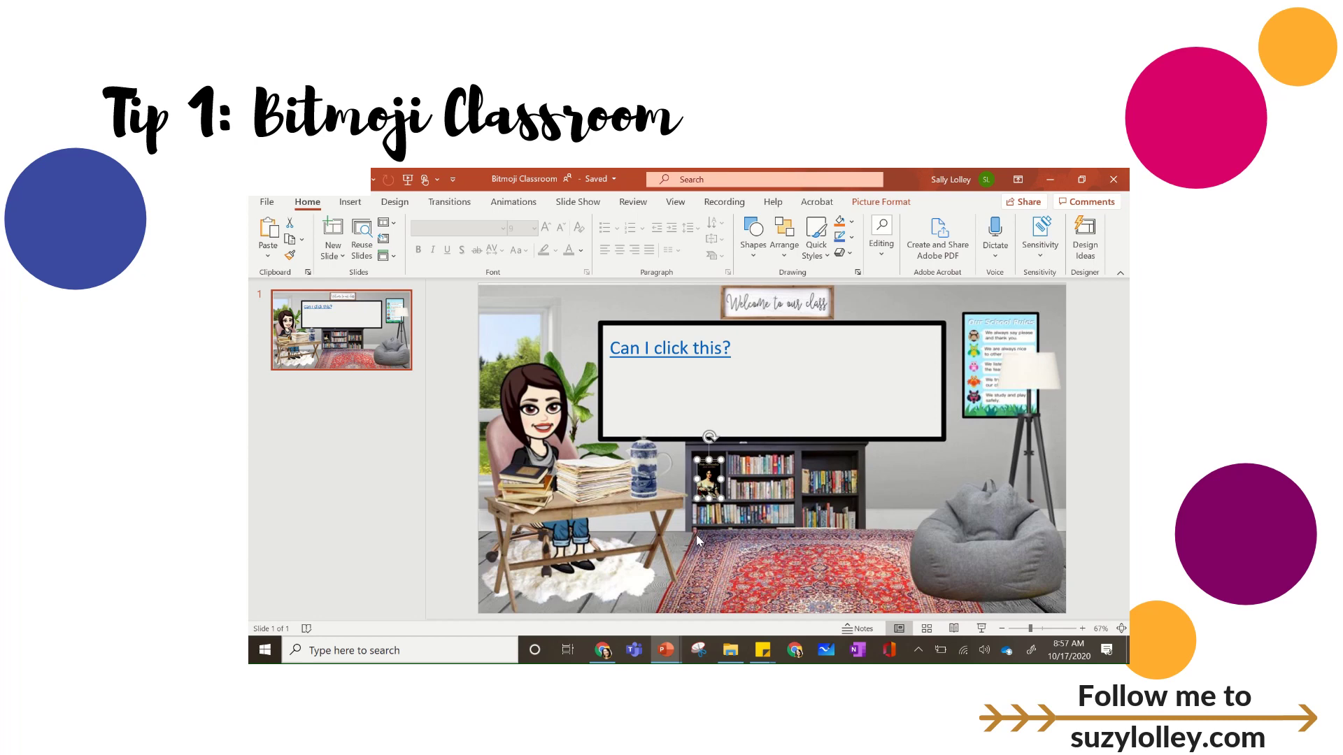
left_click(351, 202)
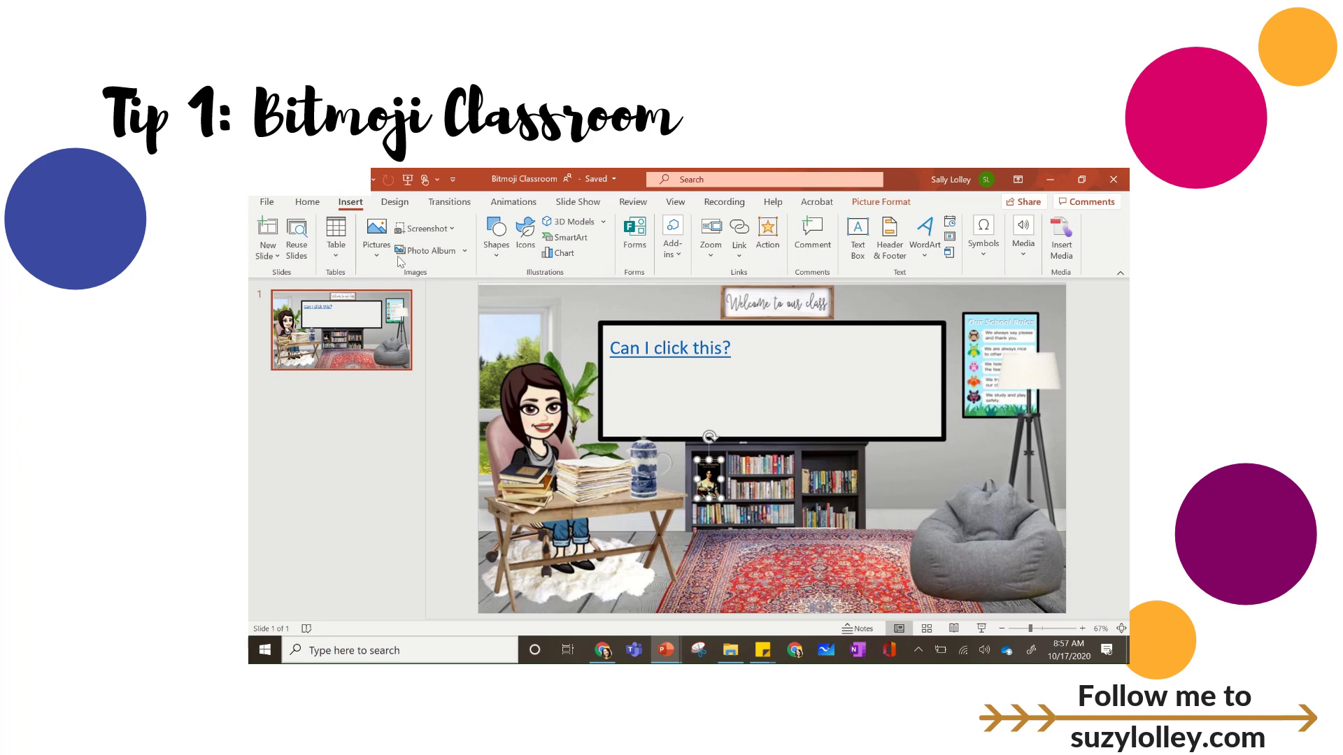
left_click(563, 413)
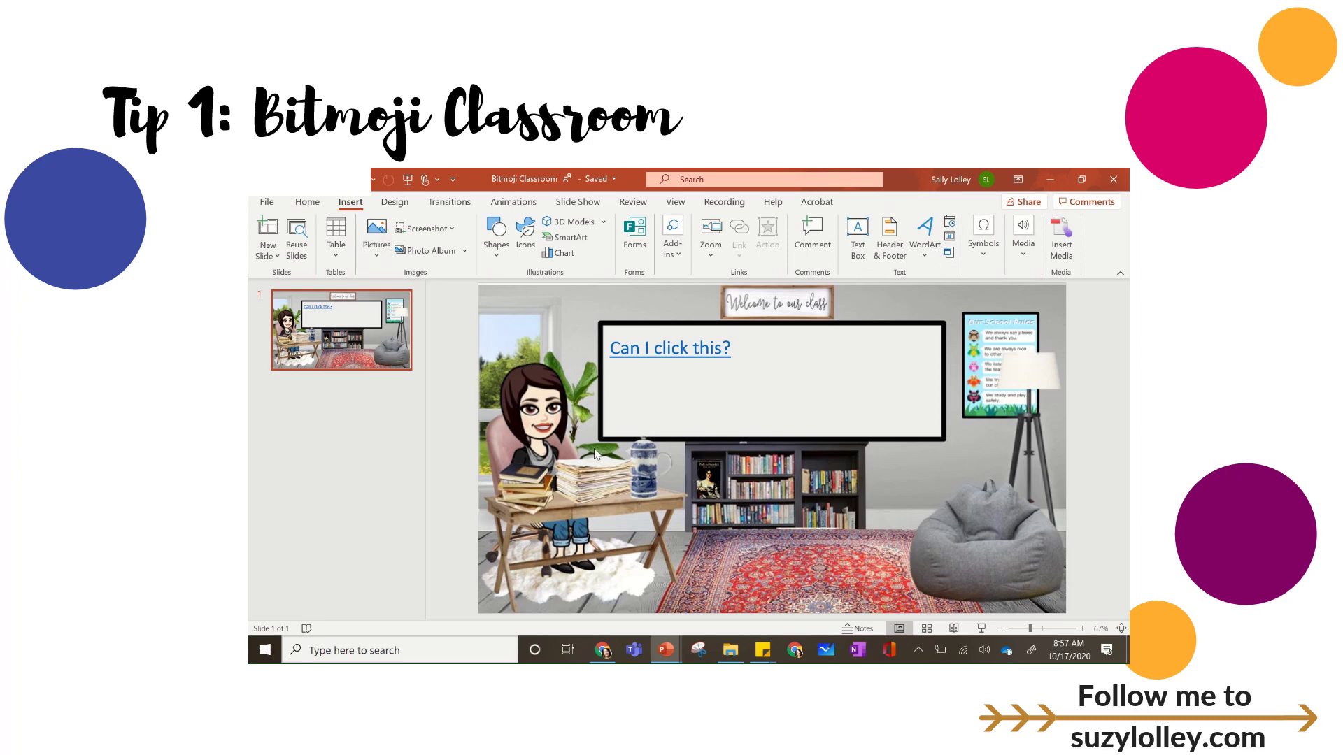
left_click(713, 481)
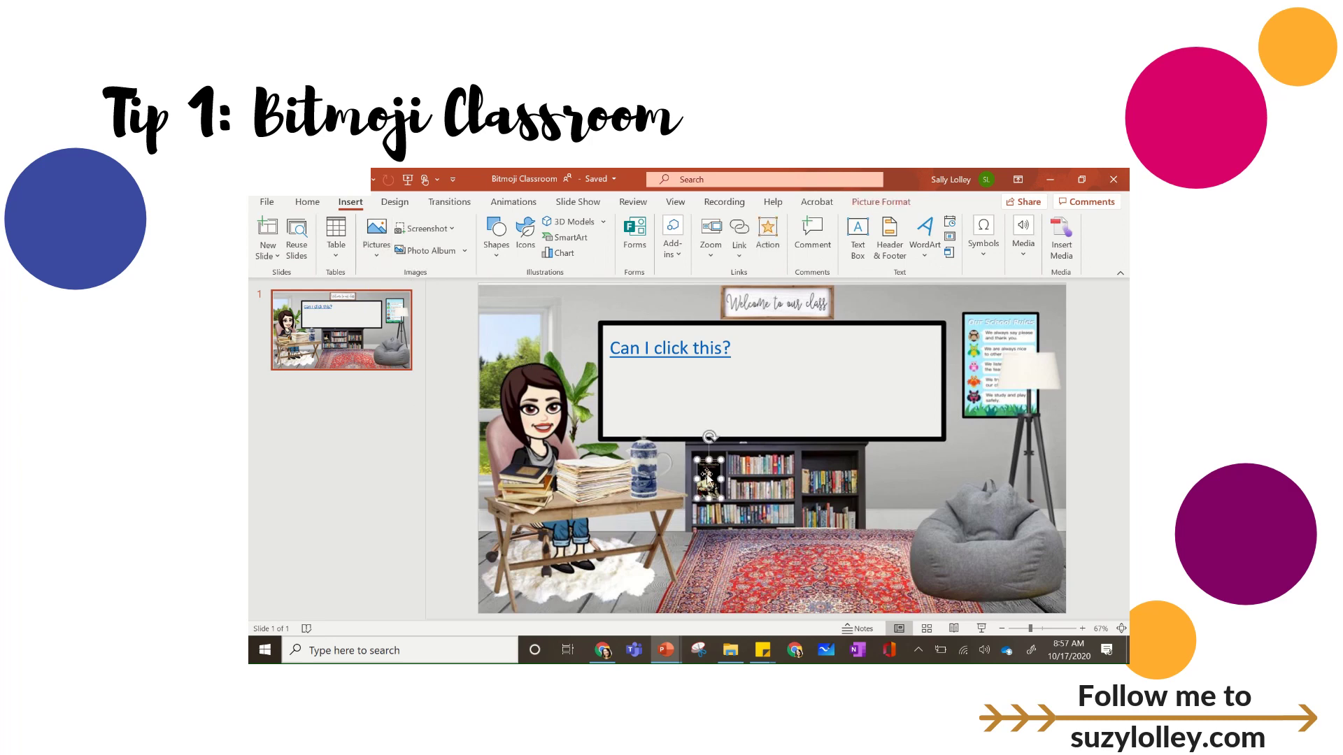
Find the Project Gutenberg Pride and Prejudice page in Chrome, then return to the Bitmoji Classroom presentation.
left_click(603, 650)
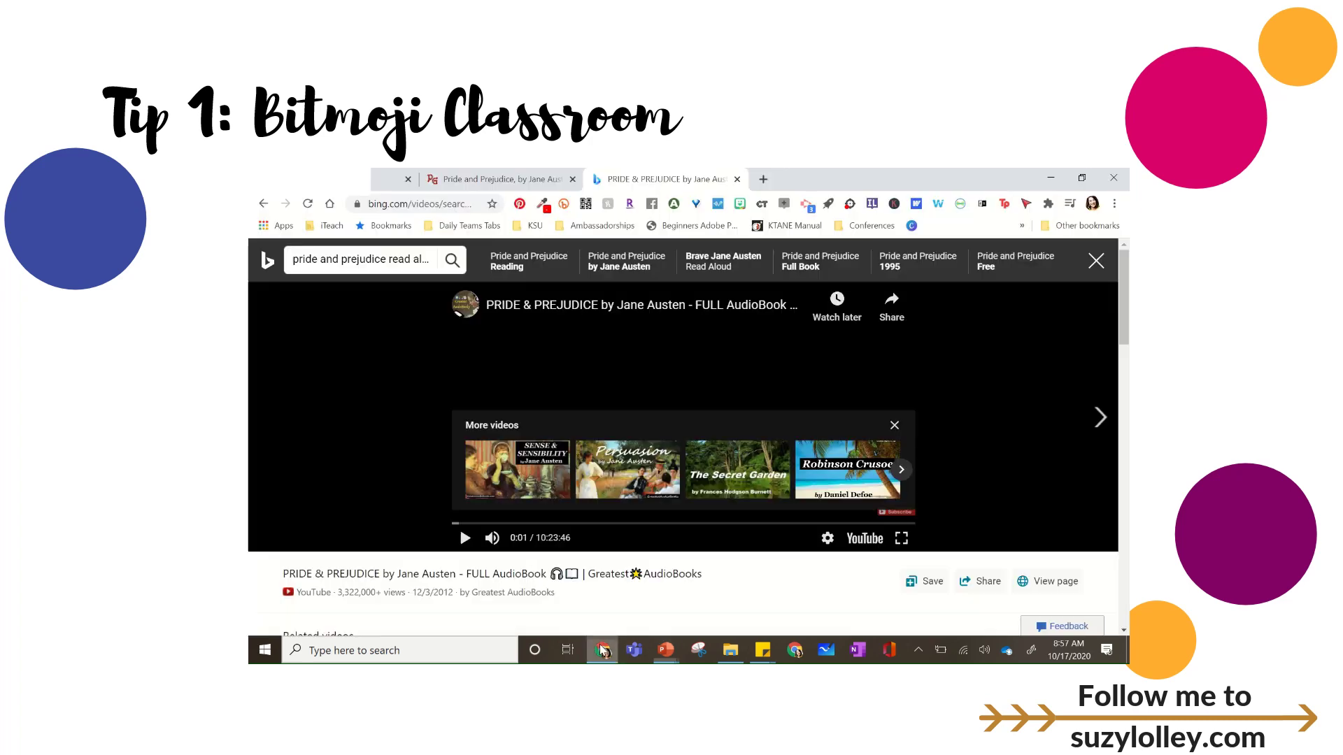
left_click(503, 179)
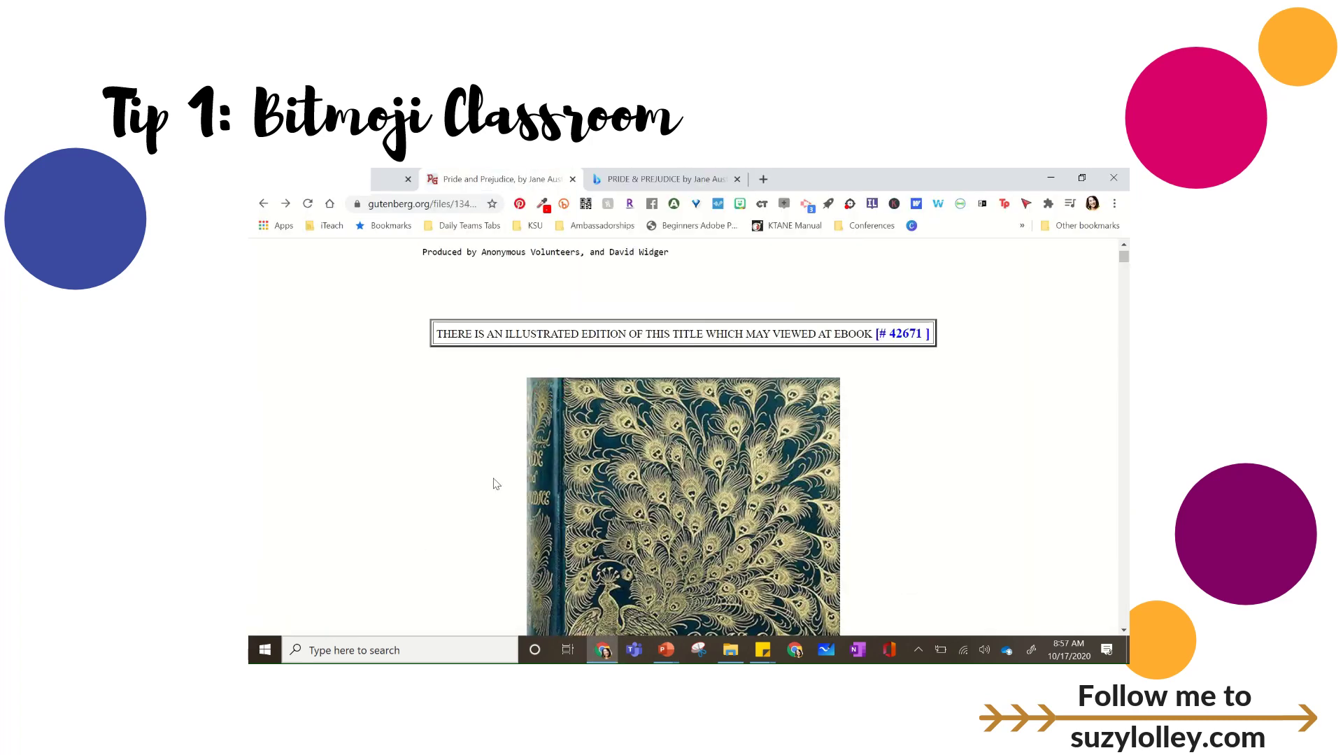
scroll(495, 484, "down", 3)
scroll(495, 484, "down", 5)
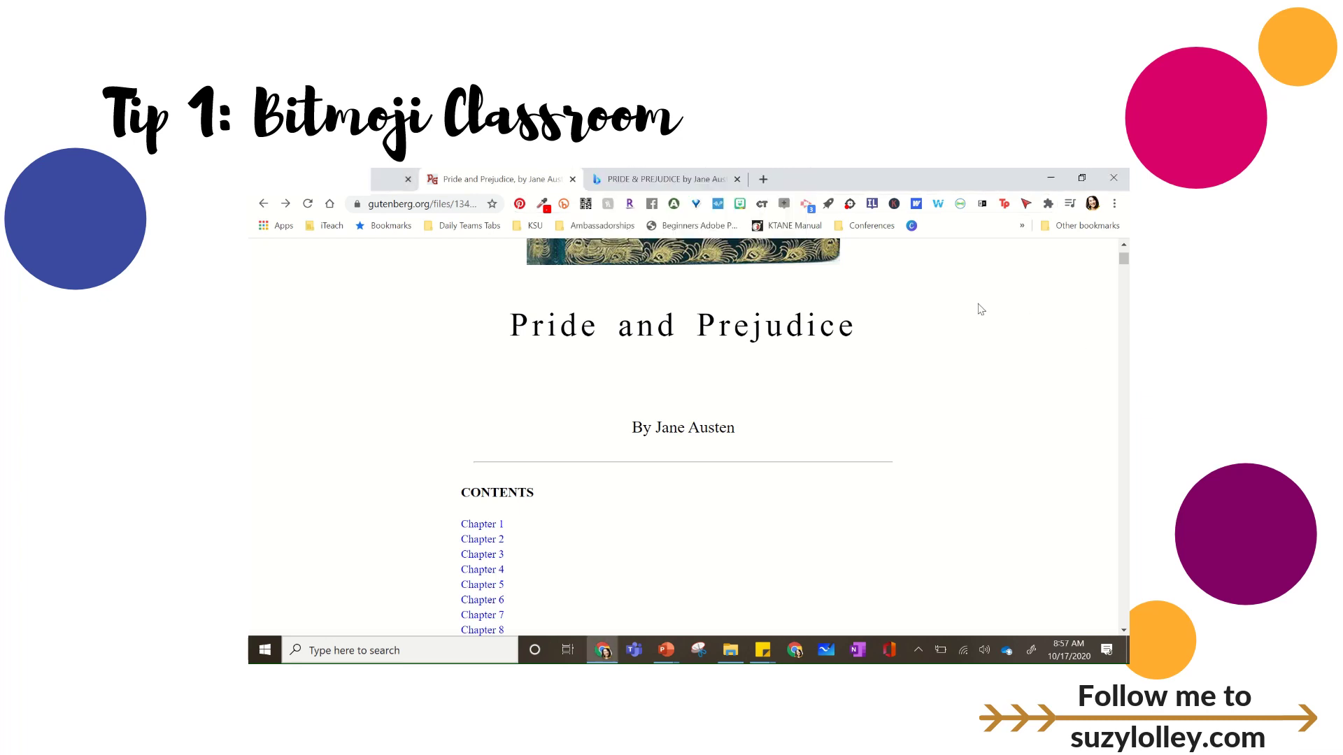
left_click(635, 180)
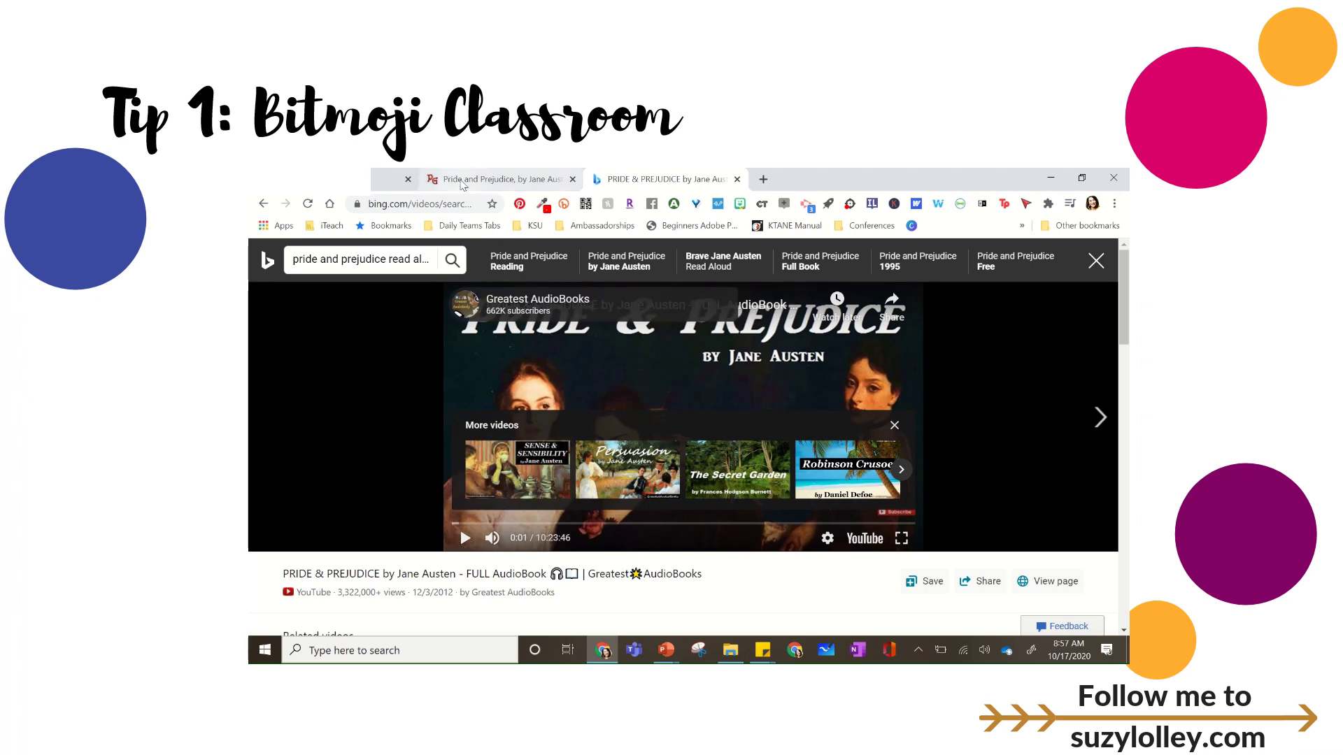
left_click(483, 180)
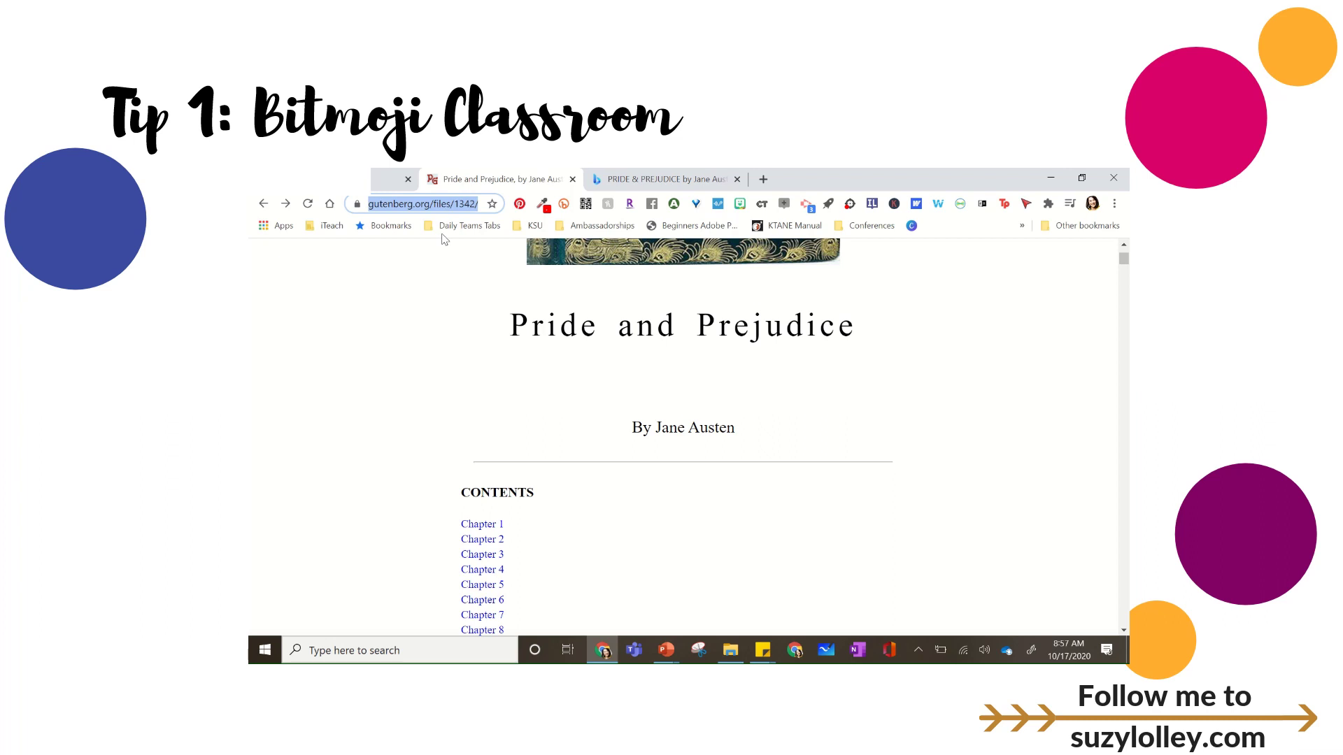
left_click(666, 650)
left_click(781, 594)
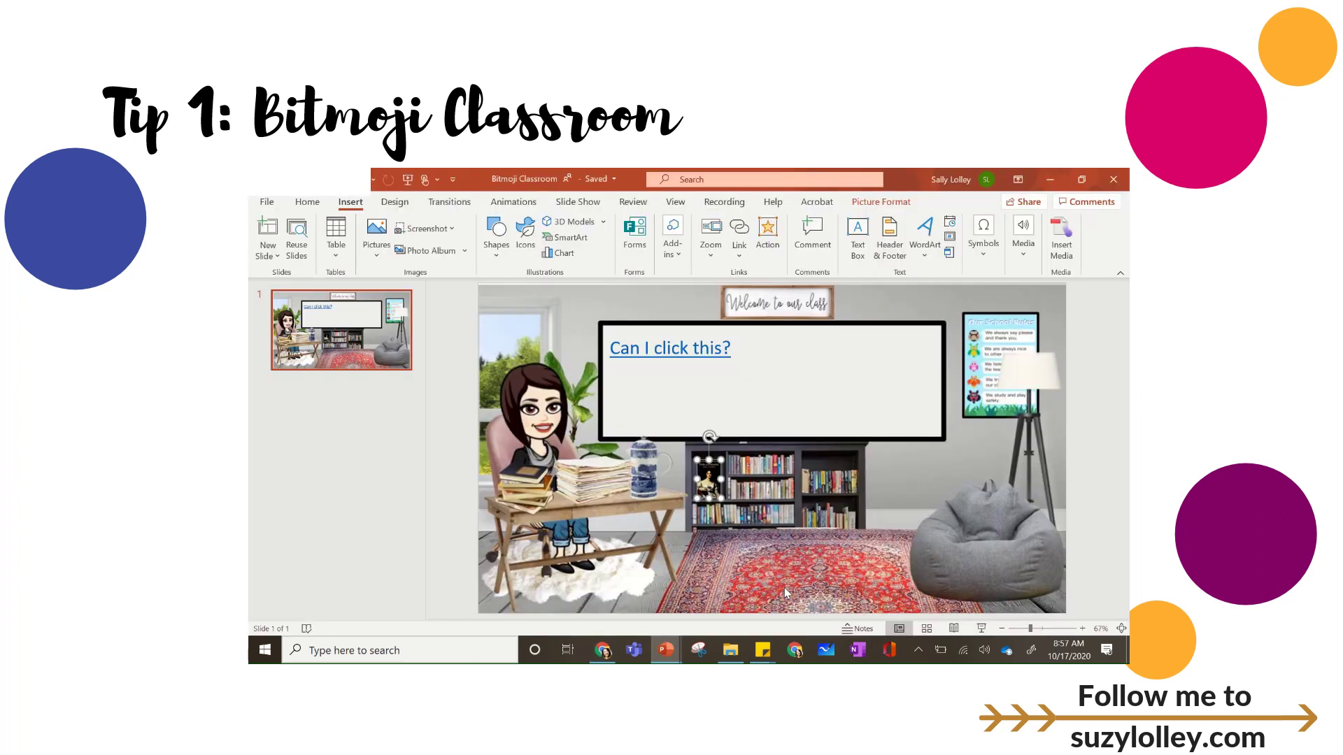
Hyperlink the bookshelf book picture to the pasted Gutenberg Pride and Prejudice address.
right_click(707, 477)
left_click(734, 497)
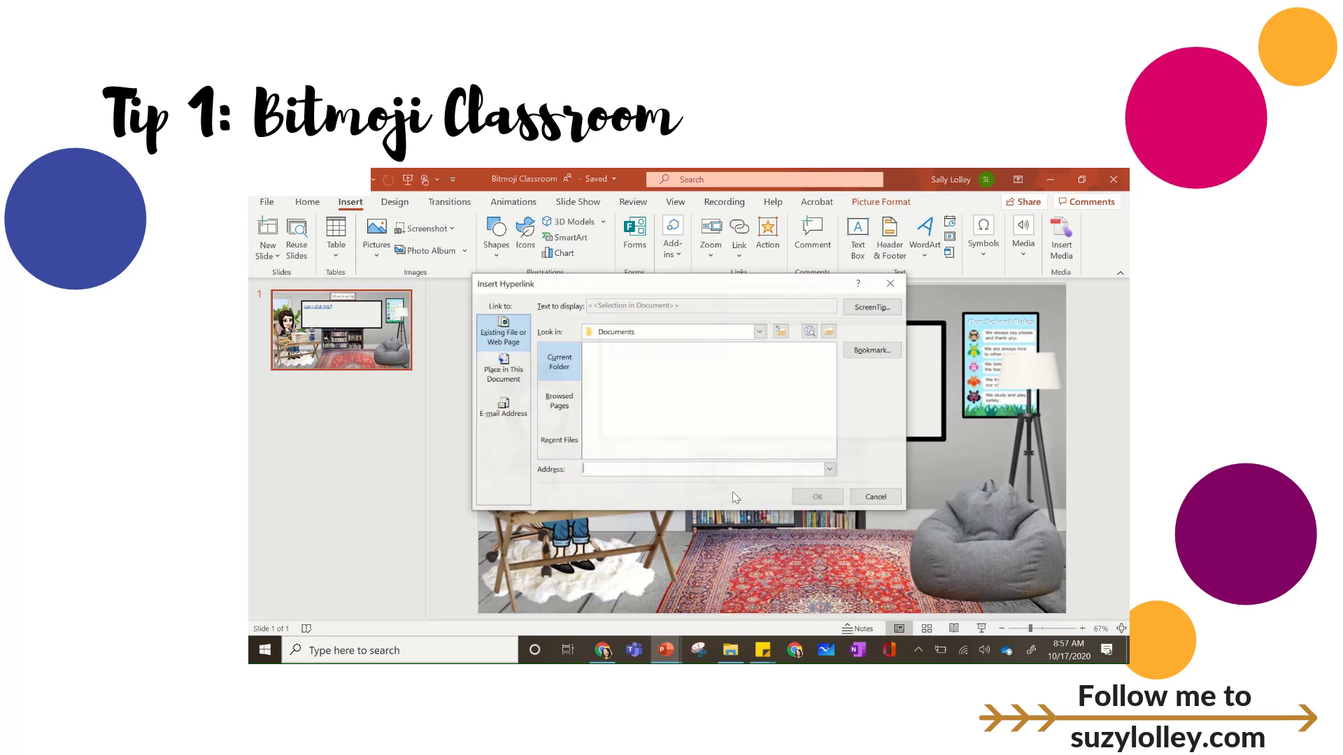
key("ctrl+v")
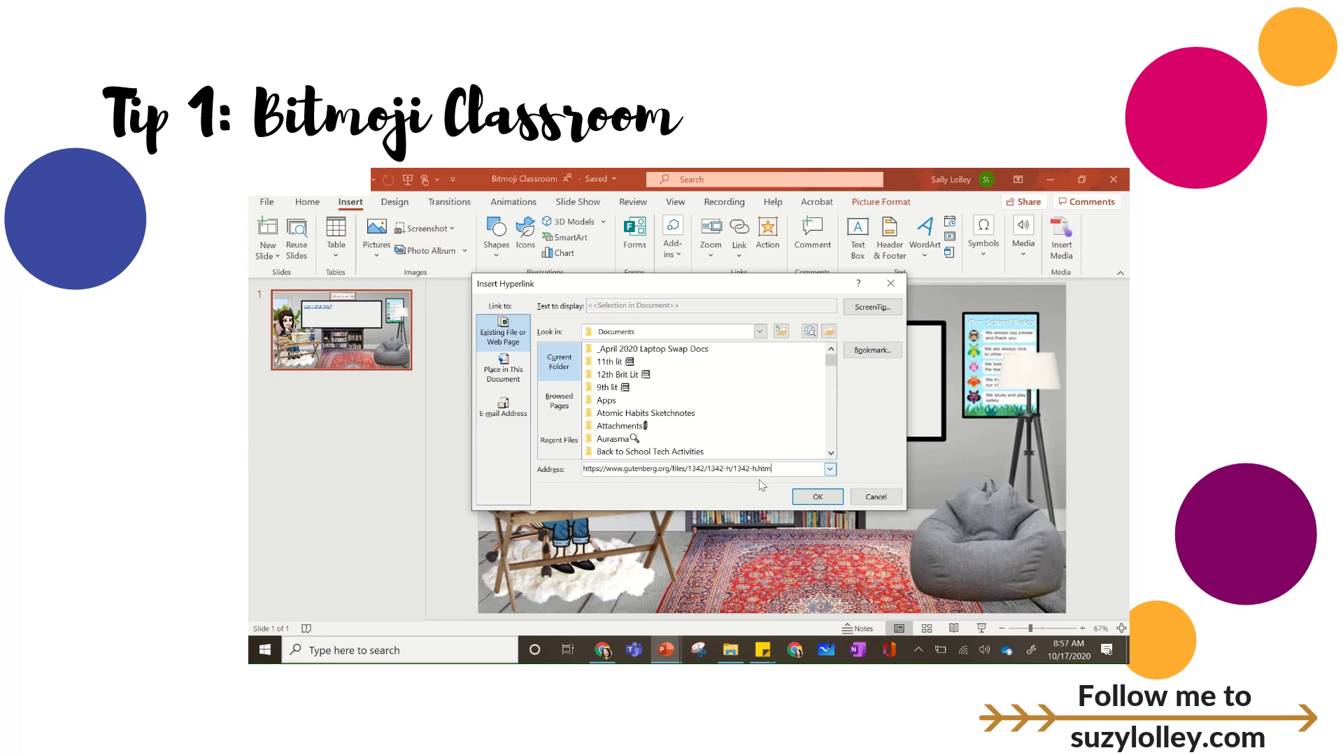
left_click(816, 498)
left_click(745, 536)
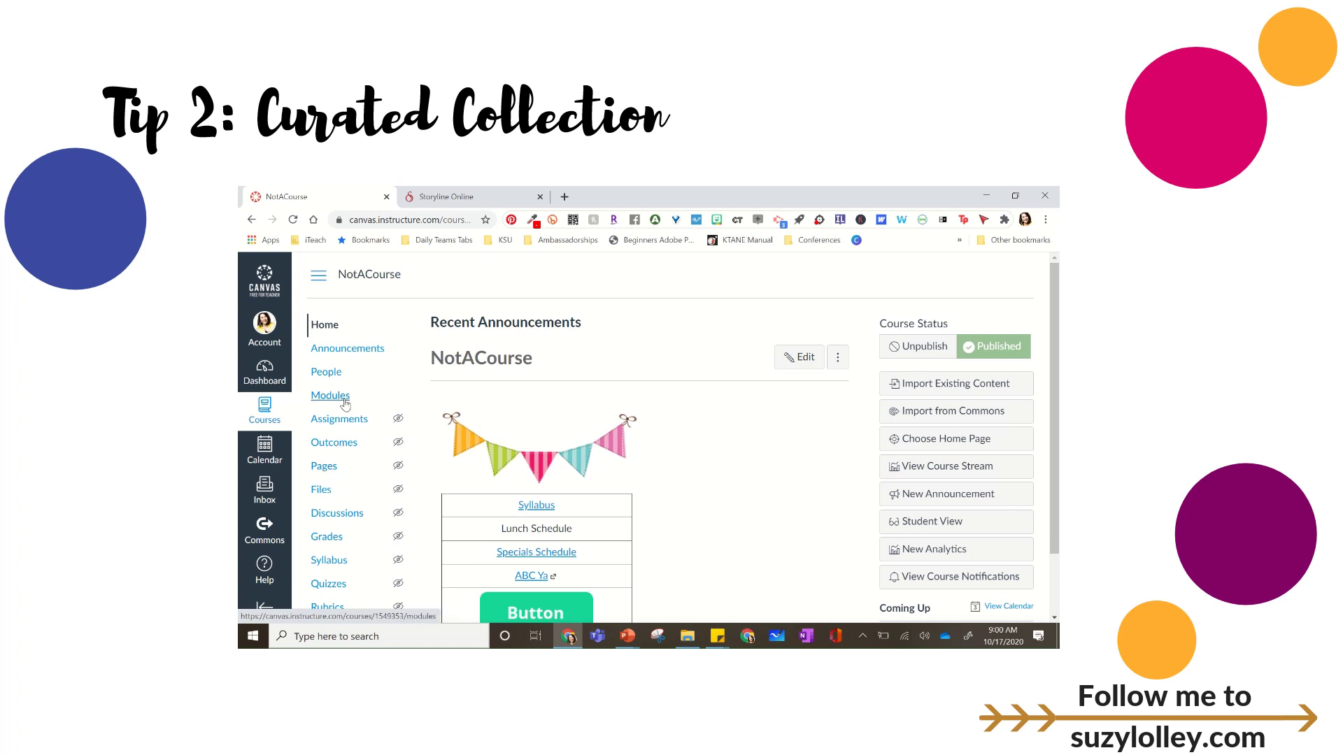
Create a new course page titled 'Classroom Library'.
left_click(331, 471)
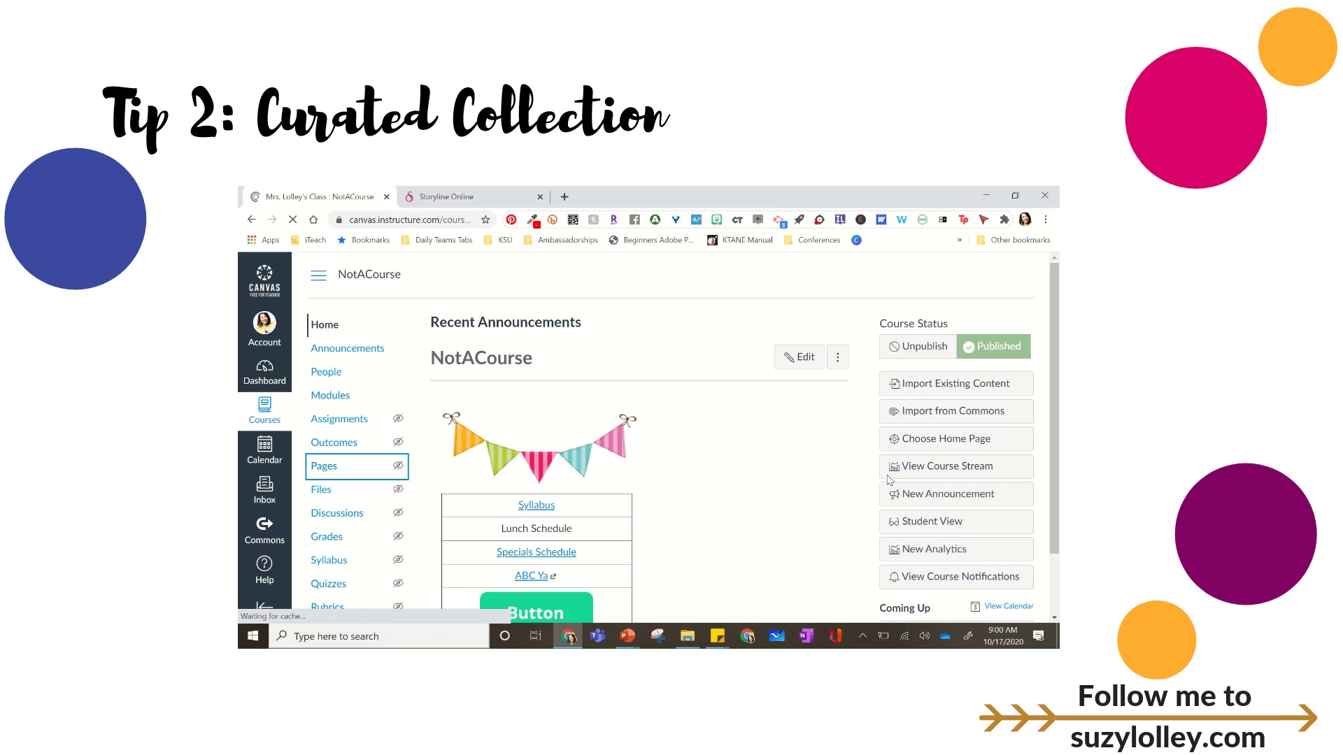
left_click(447, 330)
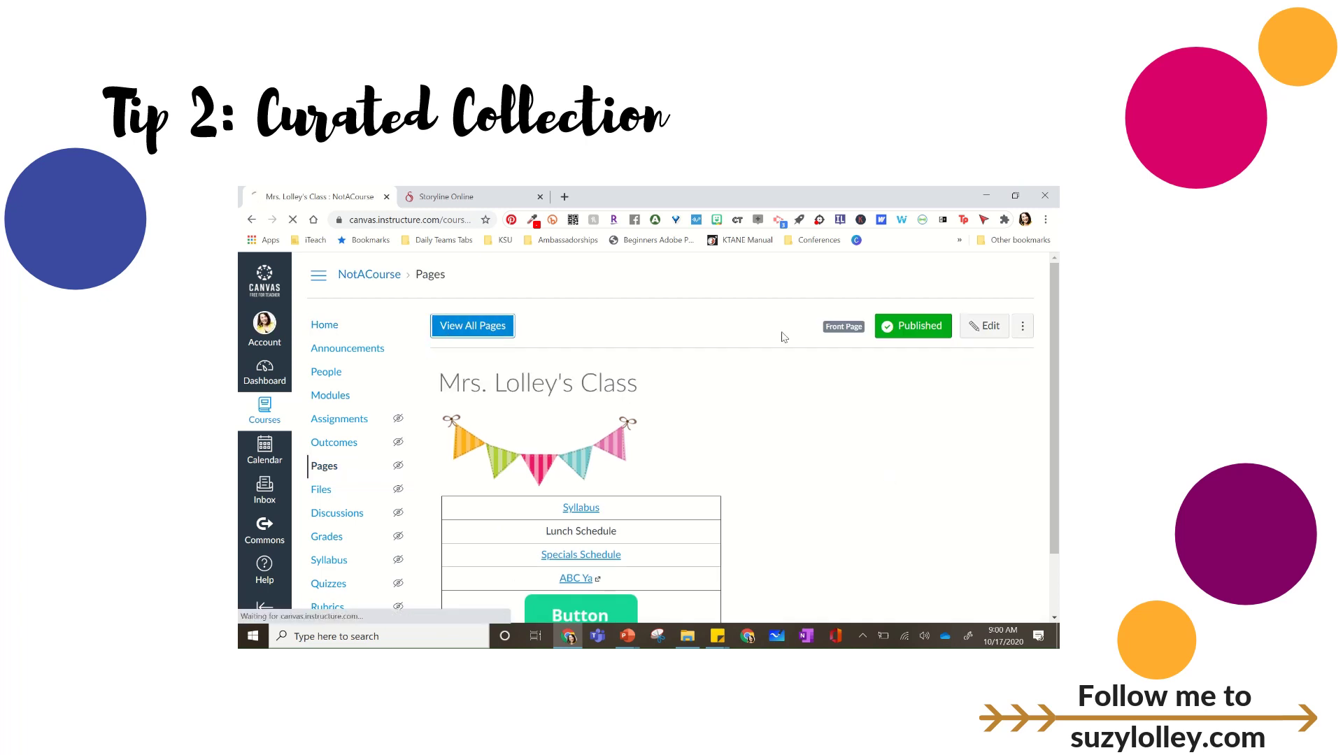
left_click(975, 326)
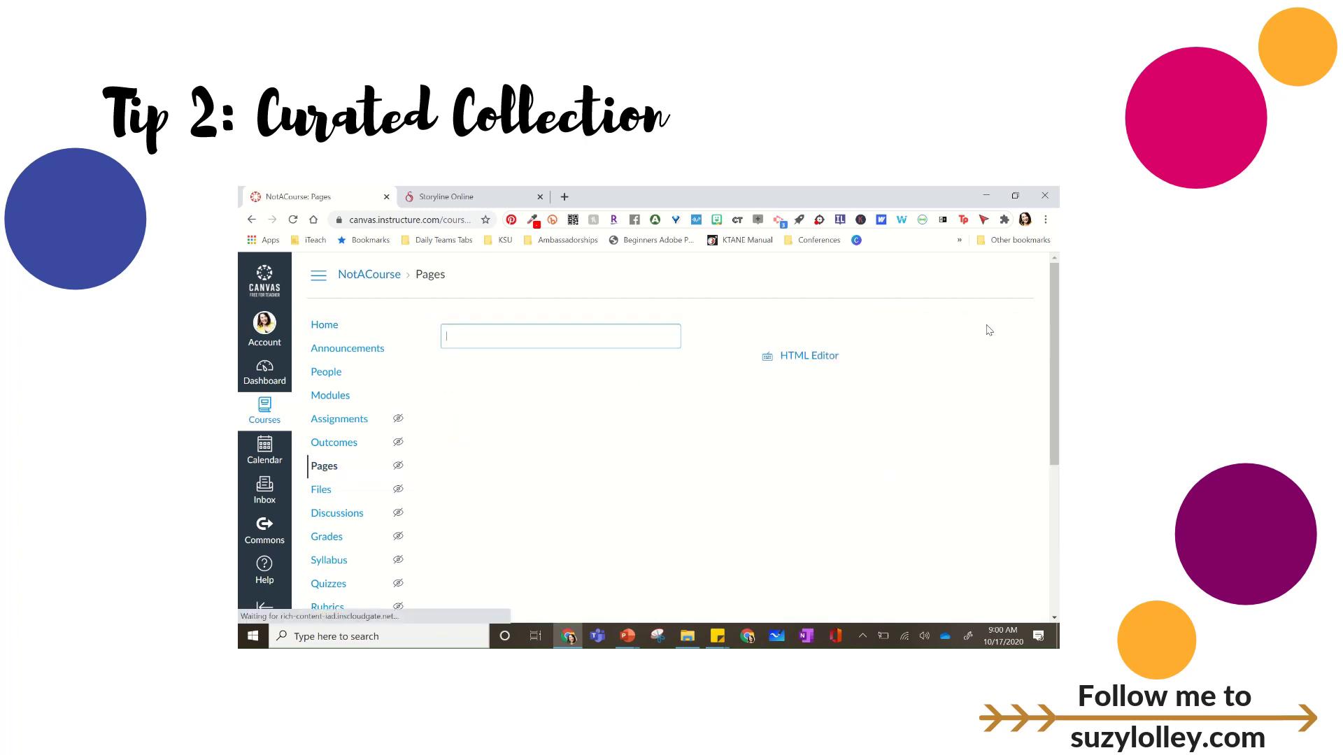
type("Cla")
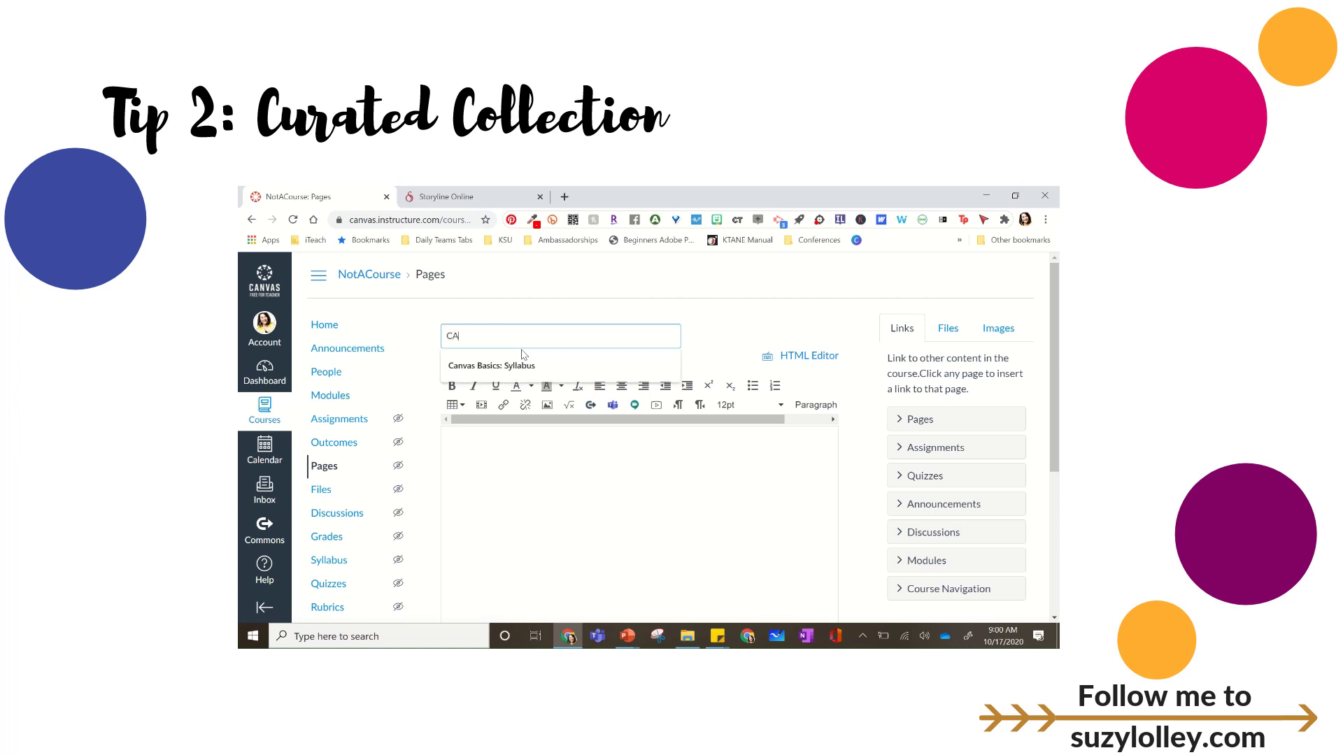
type("ssroom ")
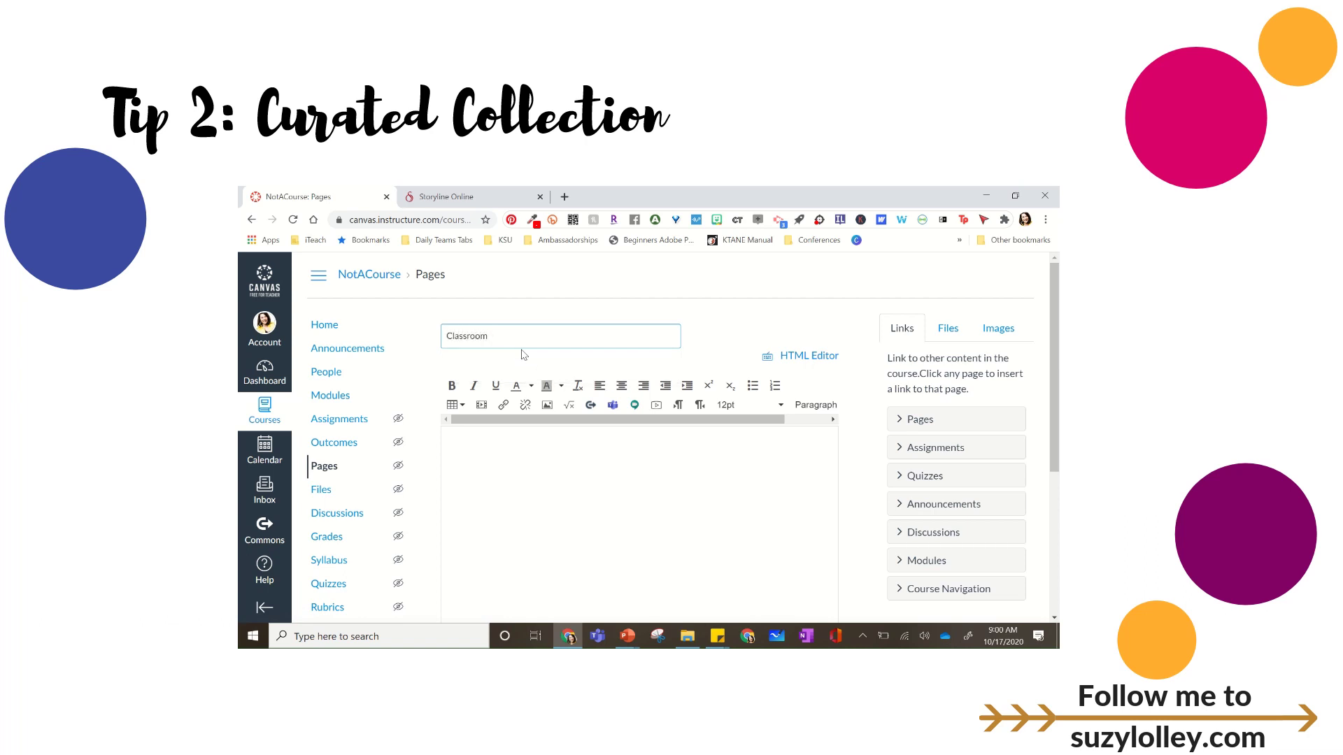
type("Library")
Insert a 5 x 3 table into the page body.
left_click(473, 450)
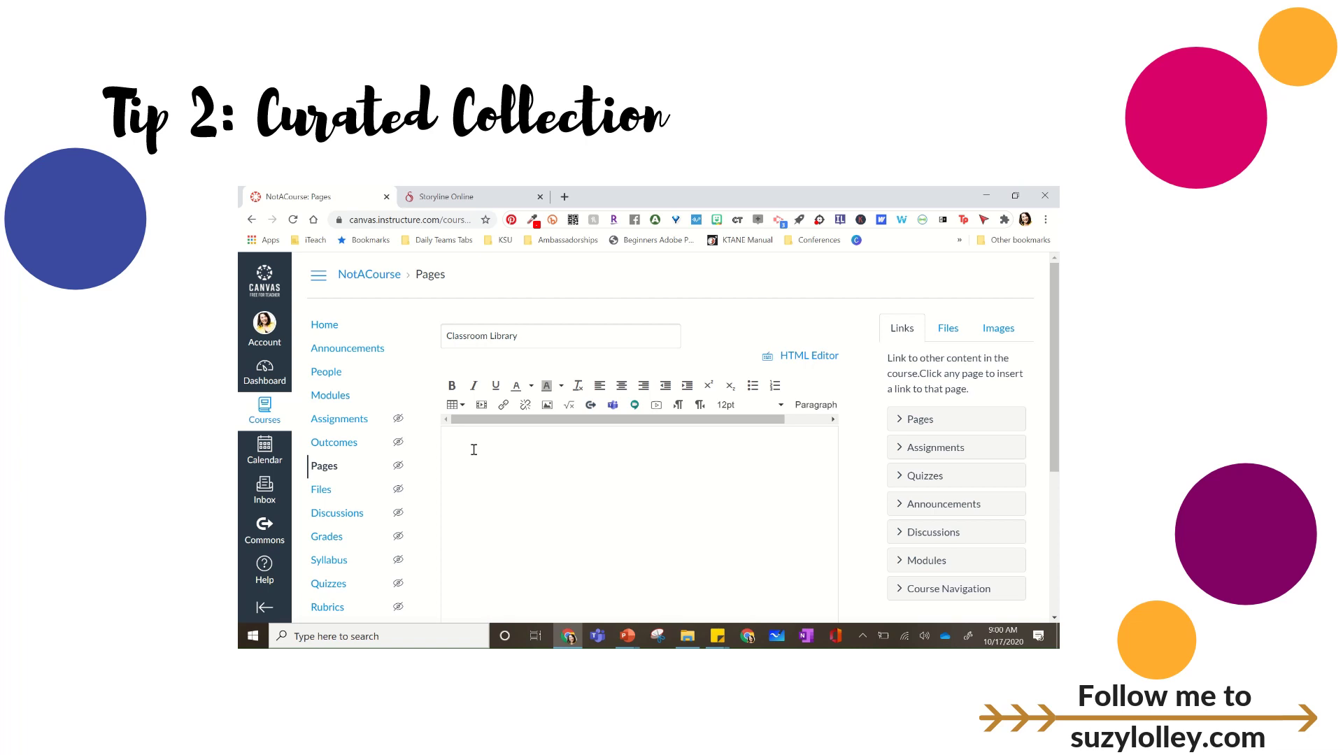
left_click(451, 405)
mouse_move(500, 429)
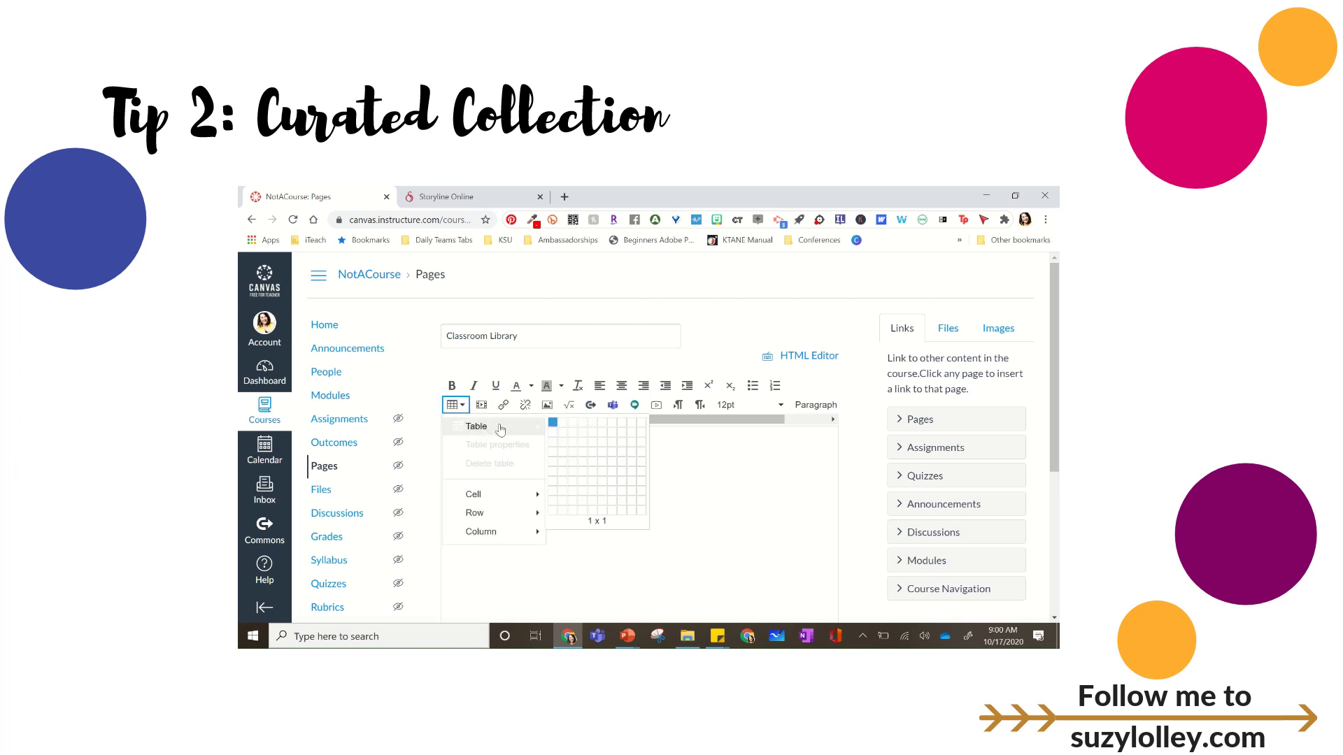
left_click(593, 445)
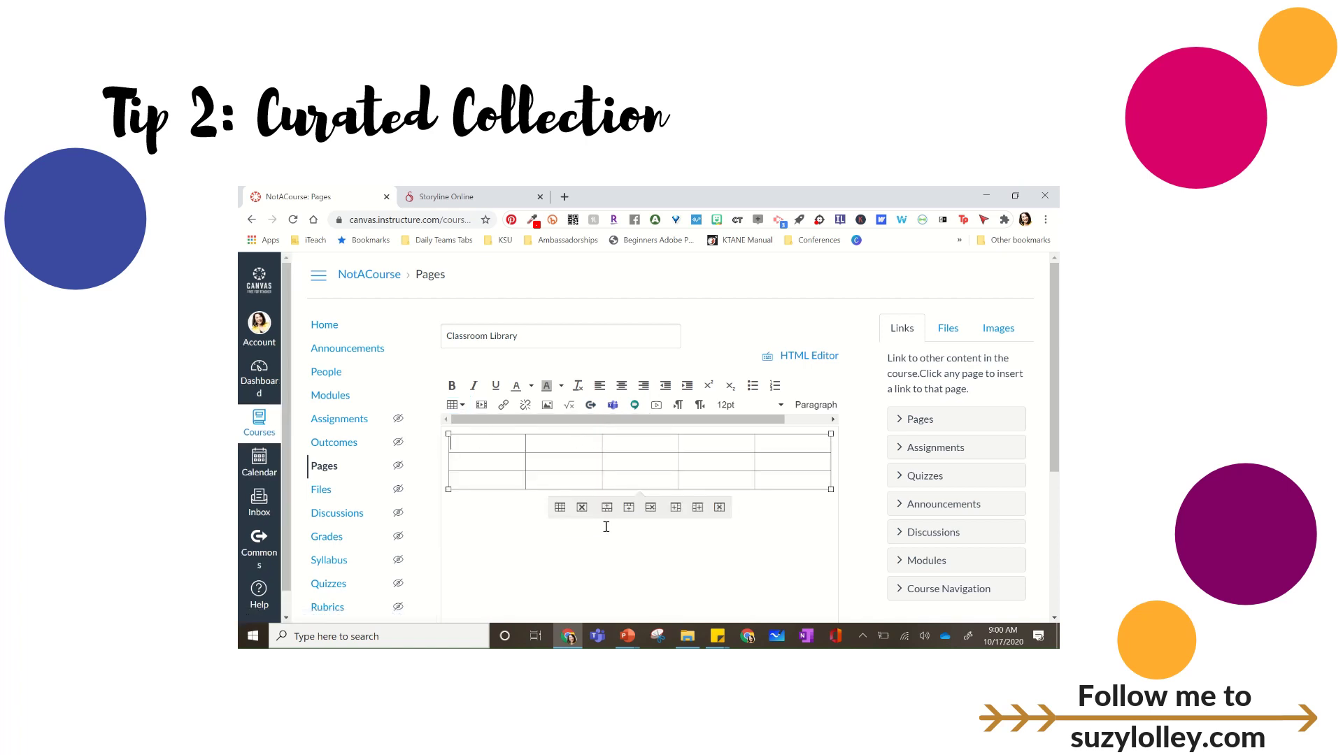
Type the heading 'This Month's Themed Books: Kindness' on a new line above the table.
left_click(464, 437)
key("Return")
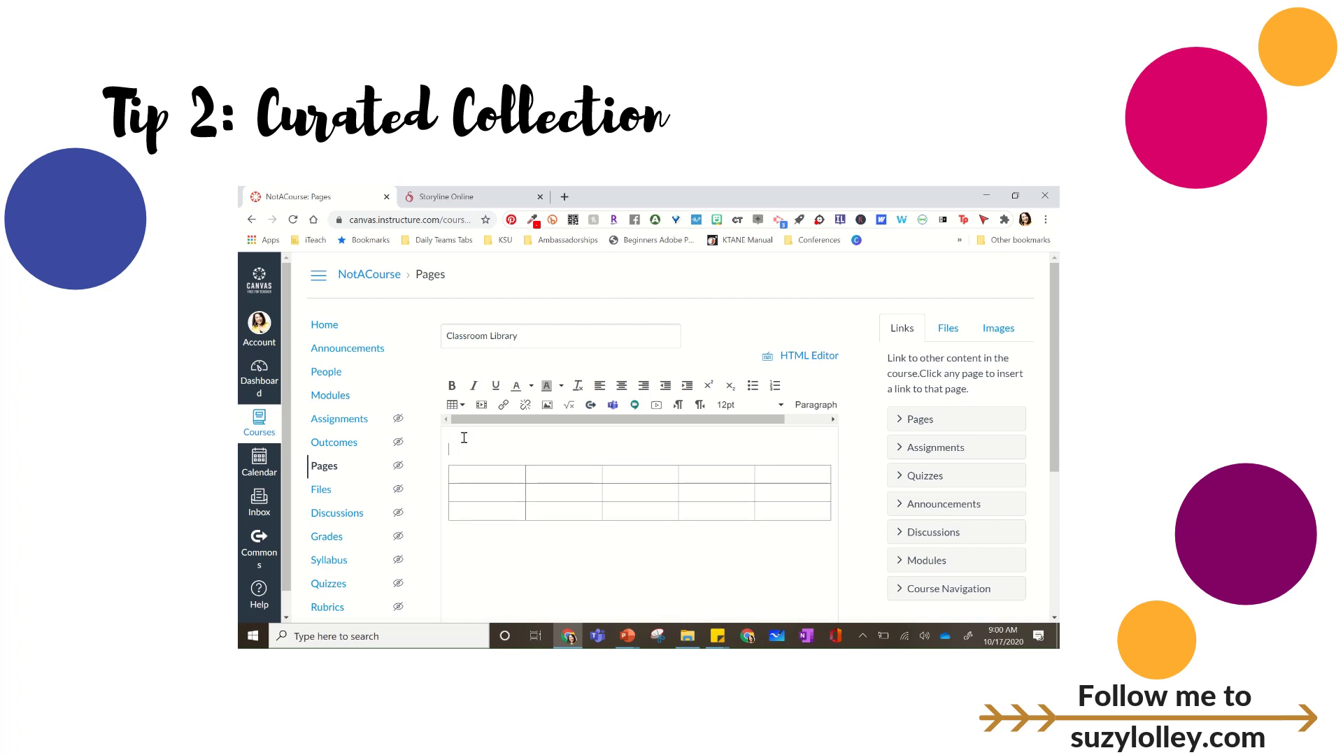
type("This Month's Themed Books: Kindness")
Make the heading bold and centred, then go to the Storyline Online library.
left_click_drag(647, 454, 428, 459)
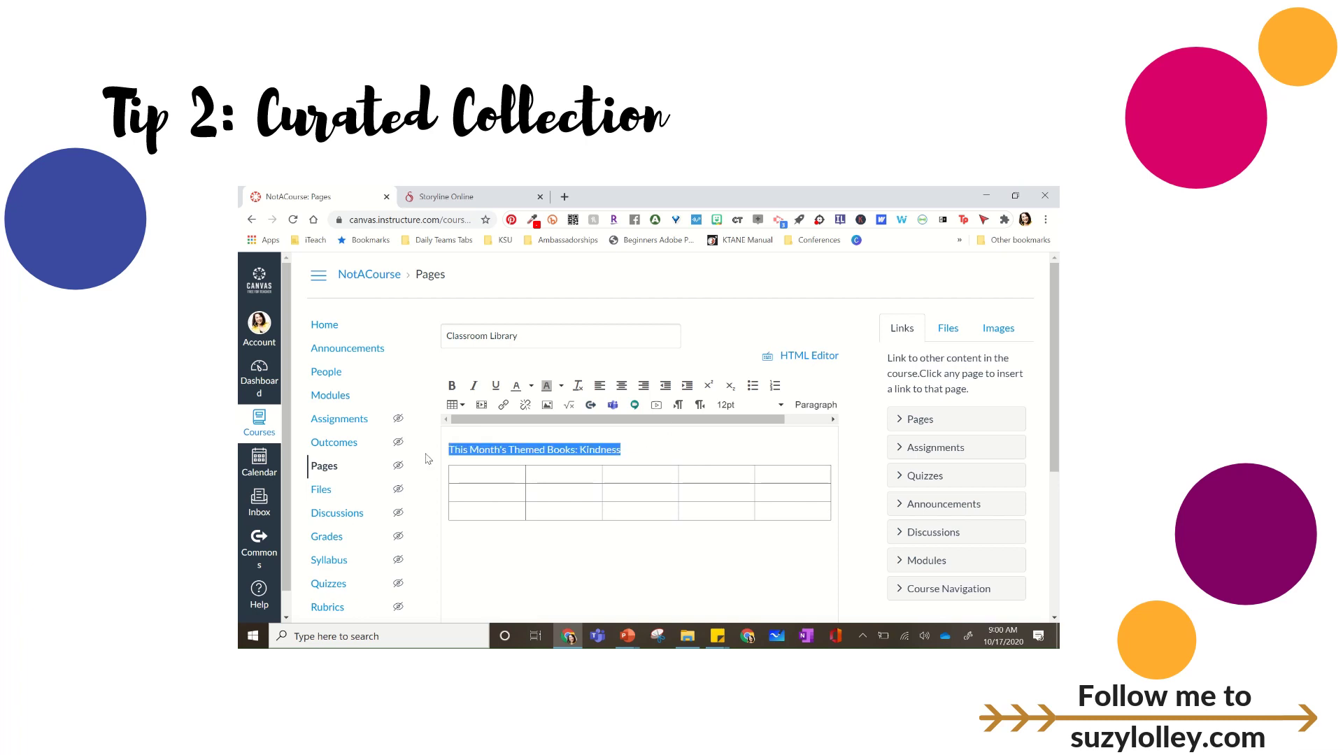
key("ctrl+b")
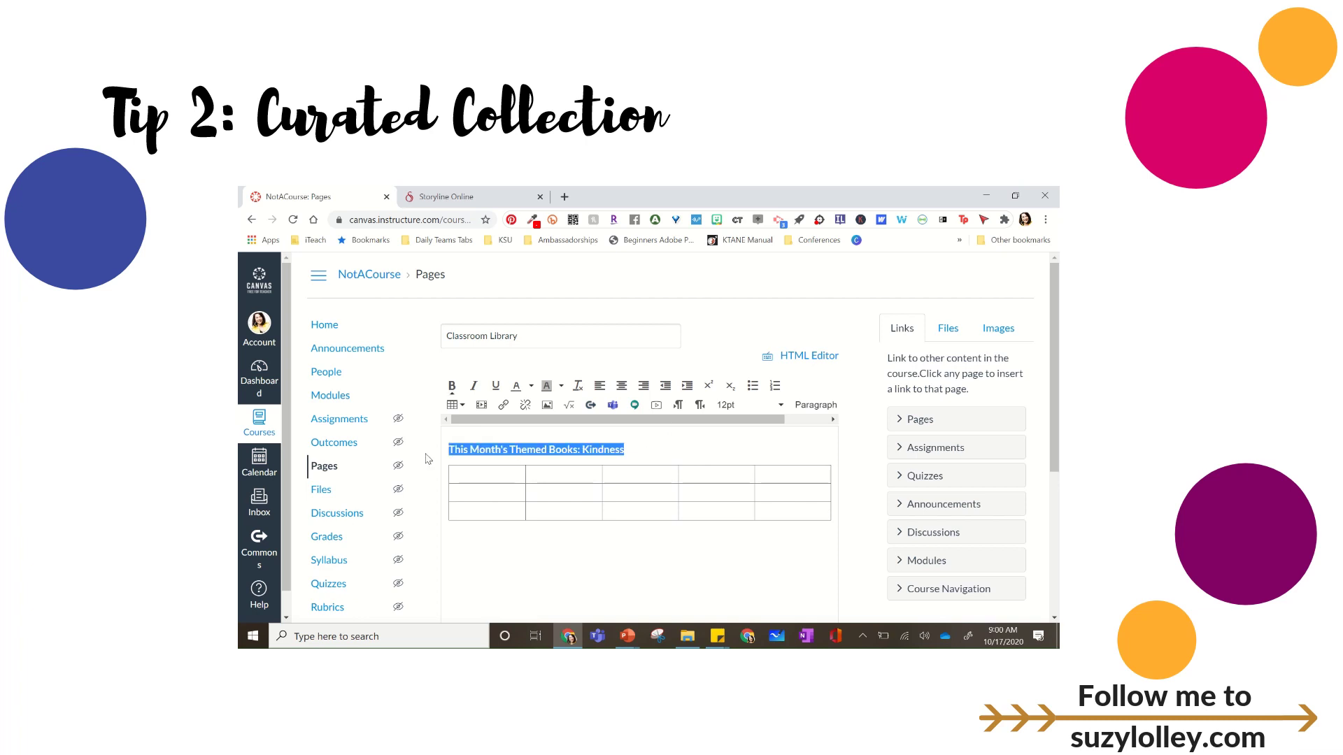
left_click(621, 395)
left_click(756, 448)
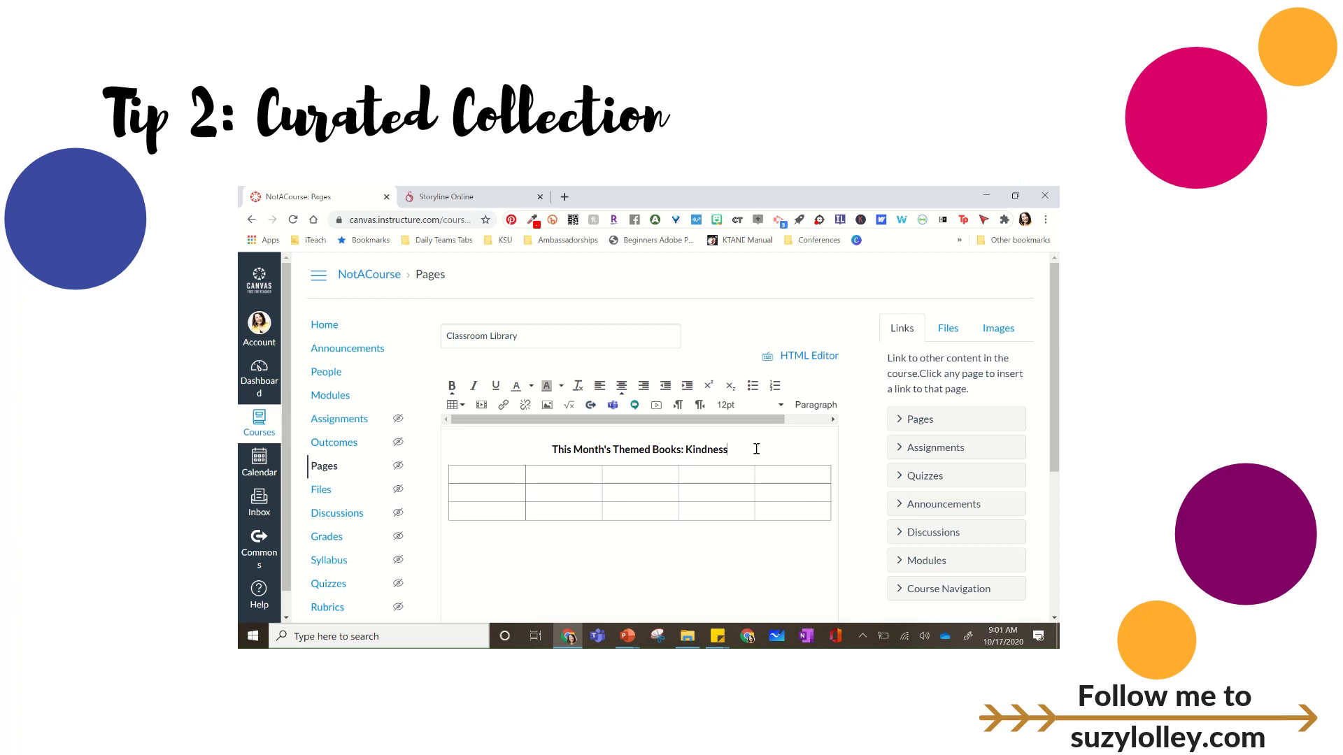
left_click(437, 197)
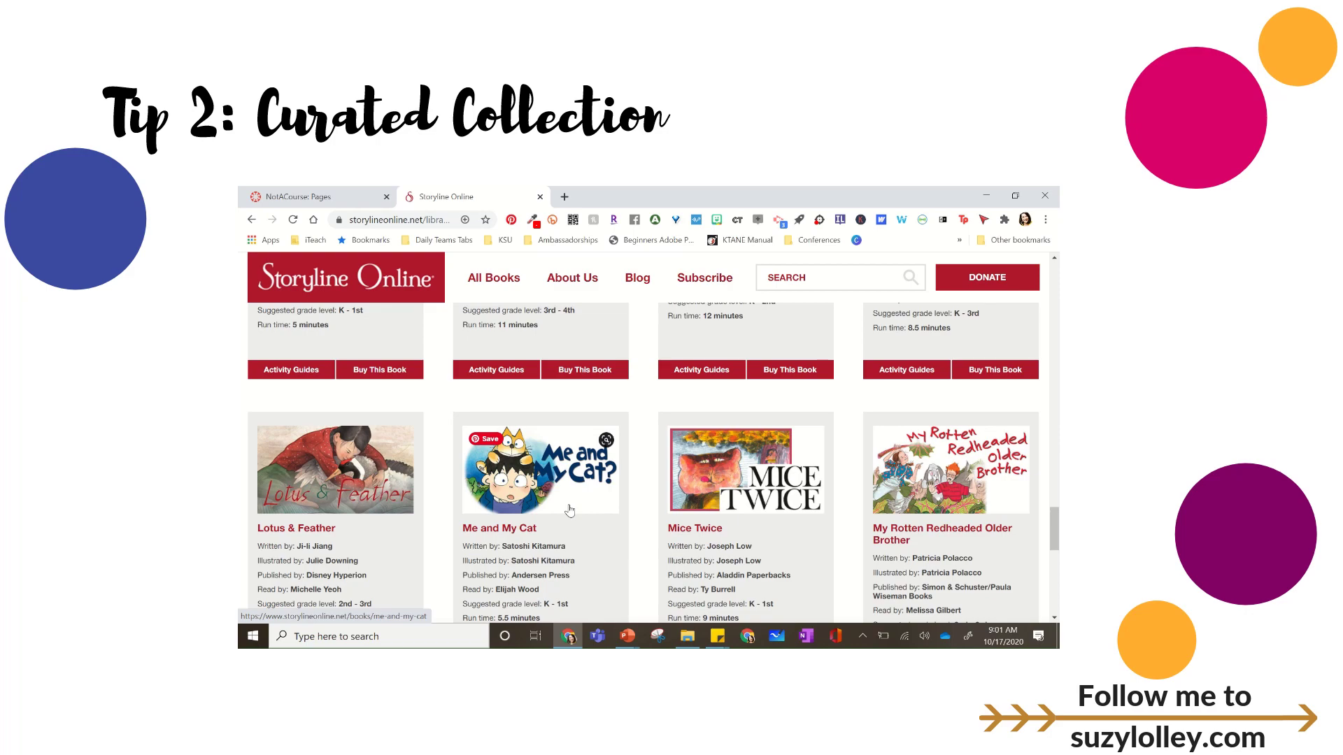
Scroll the Storyline Online library to Carla's Sandwich and bring up its cover's image options.
scroll(570, 510, "up", 15)
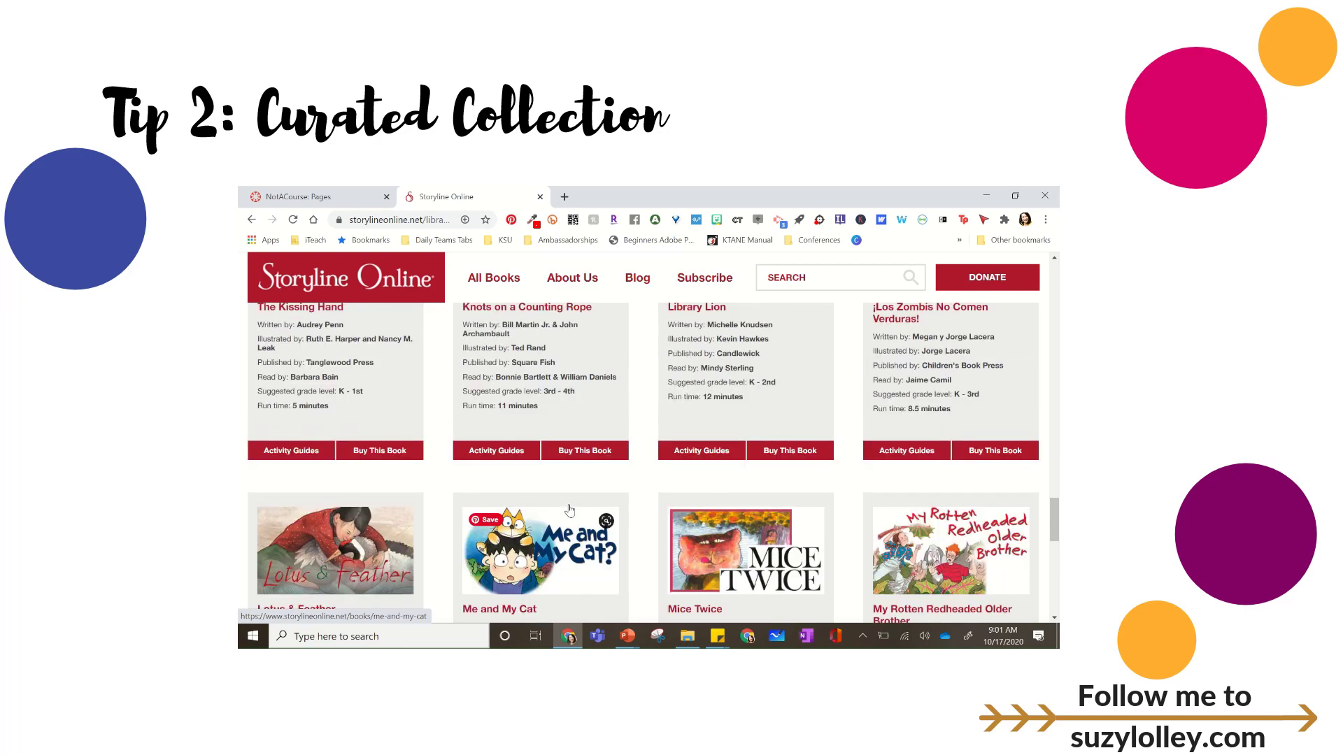
scroll(570, 510, "up", 15)
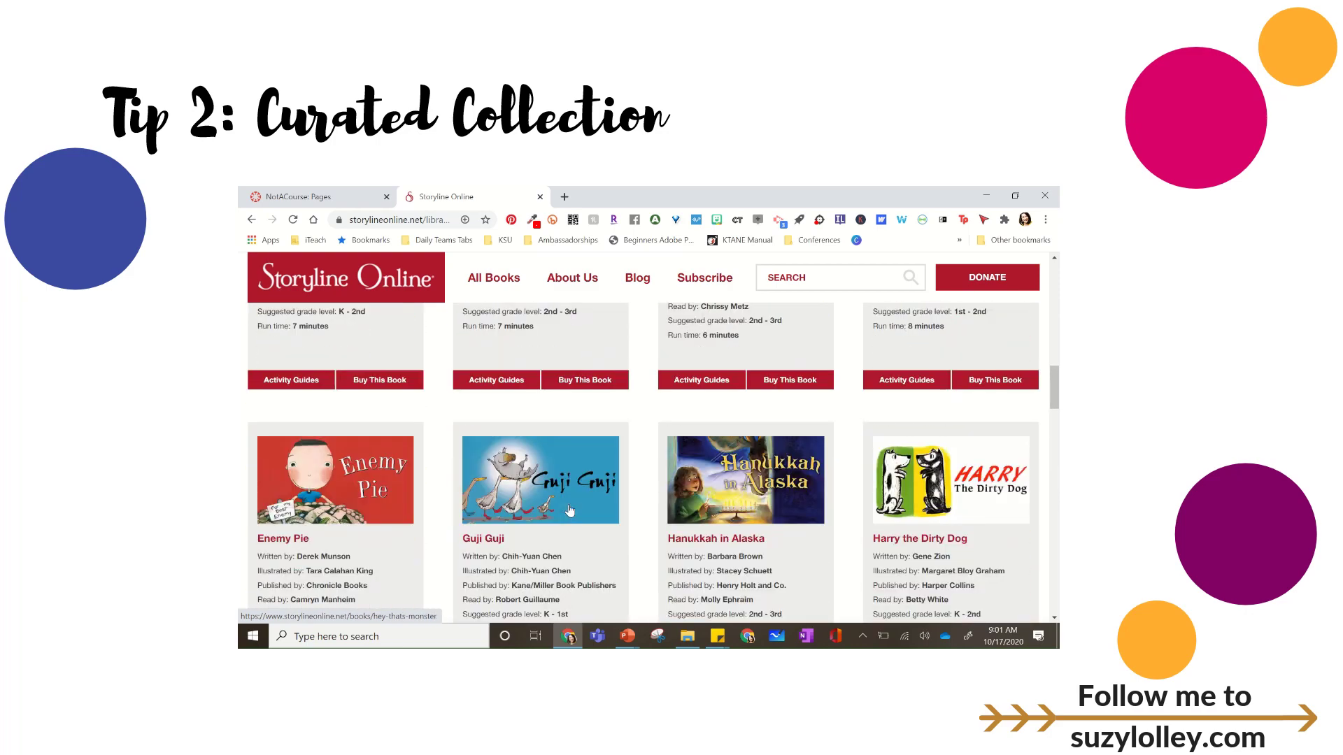
scroll(570, 511, "down", 13)
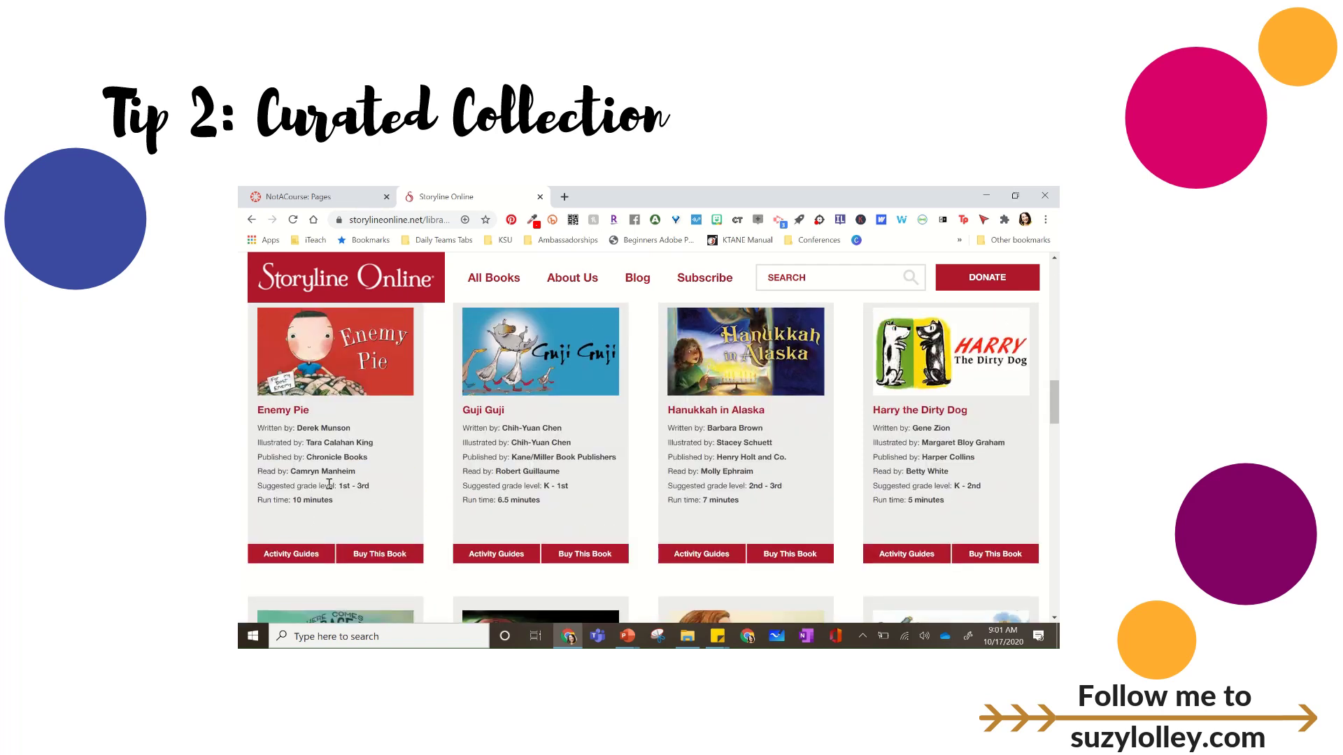
left_click_drag(263, 471, 357, 472)
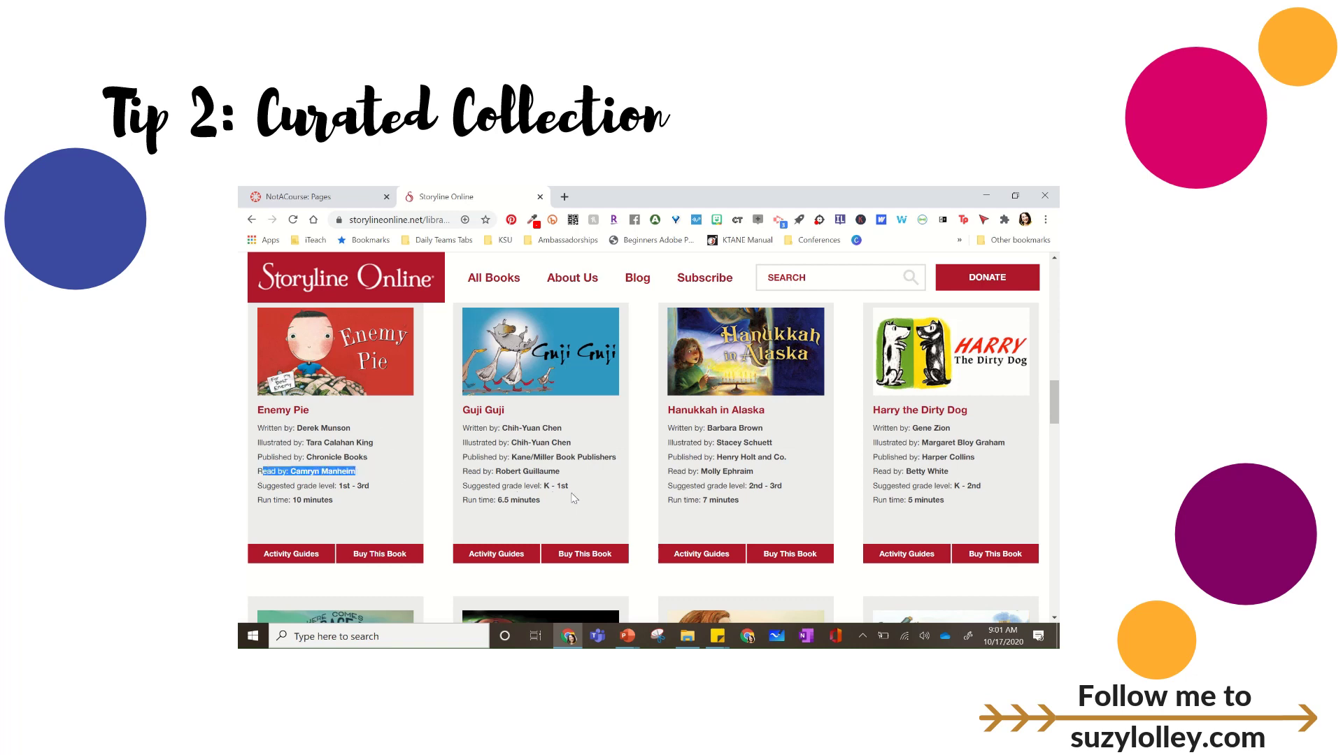
scroll(573, 498, "up", 10)
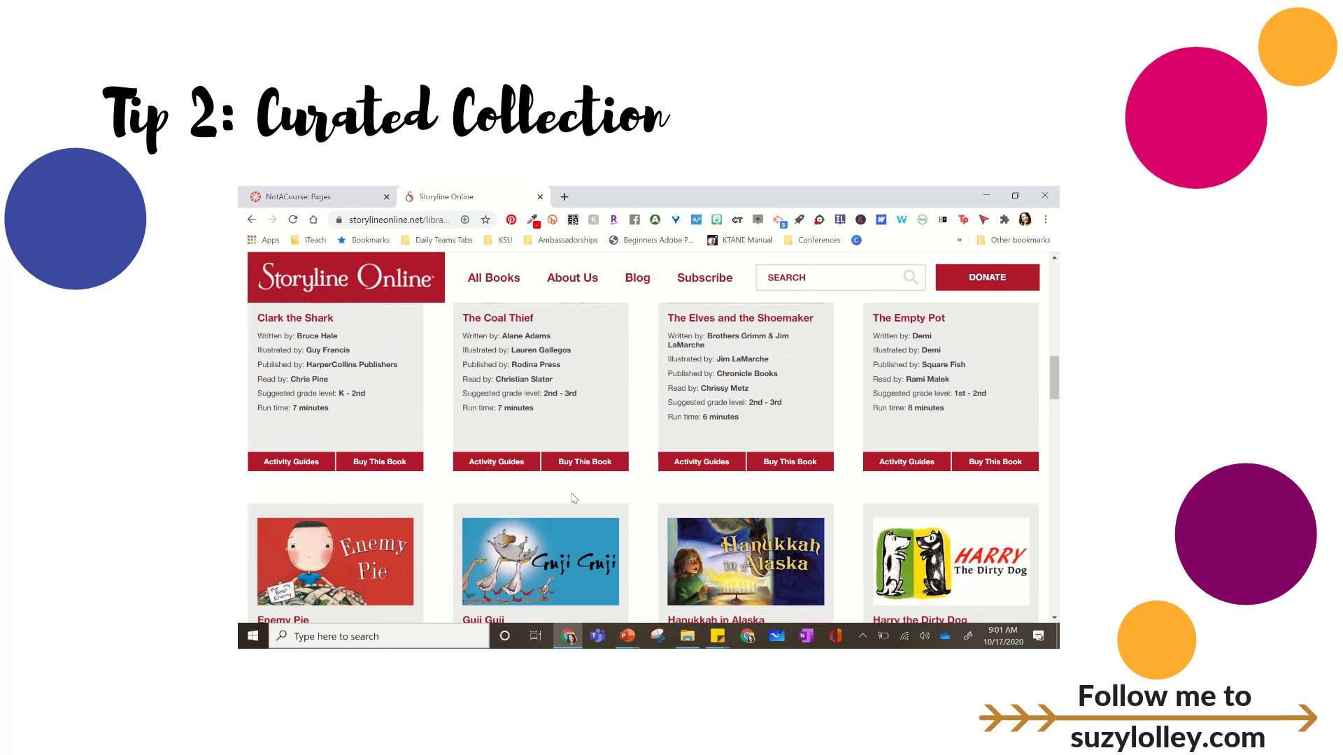
scroll(573, 498, "up", 2)
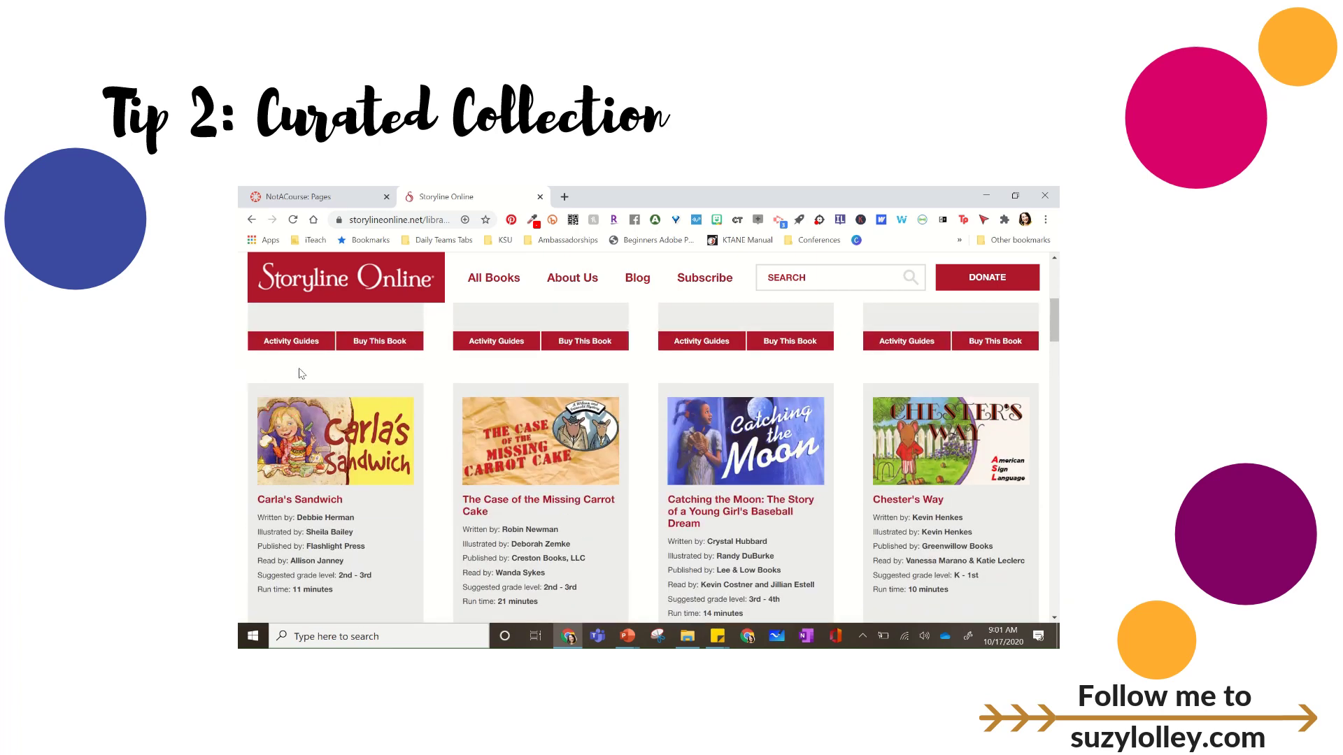
right_click(305, 408)
Paste the Carla's Sandwich and Missing Carrot Cake covers into the table's first two cells.
left_click(348, 481)
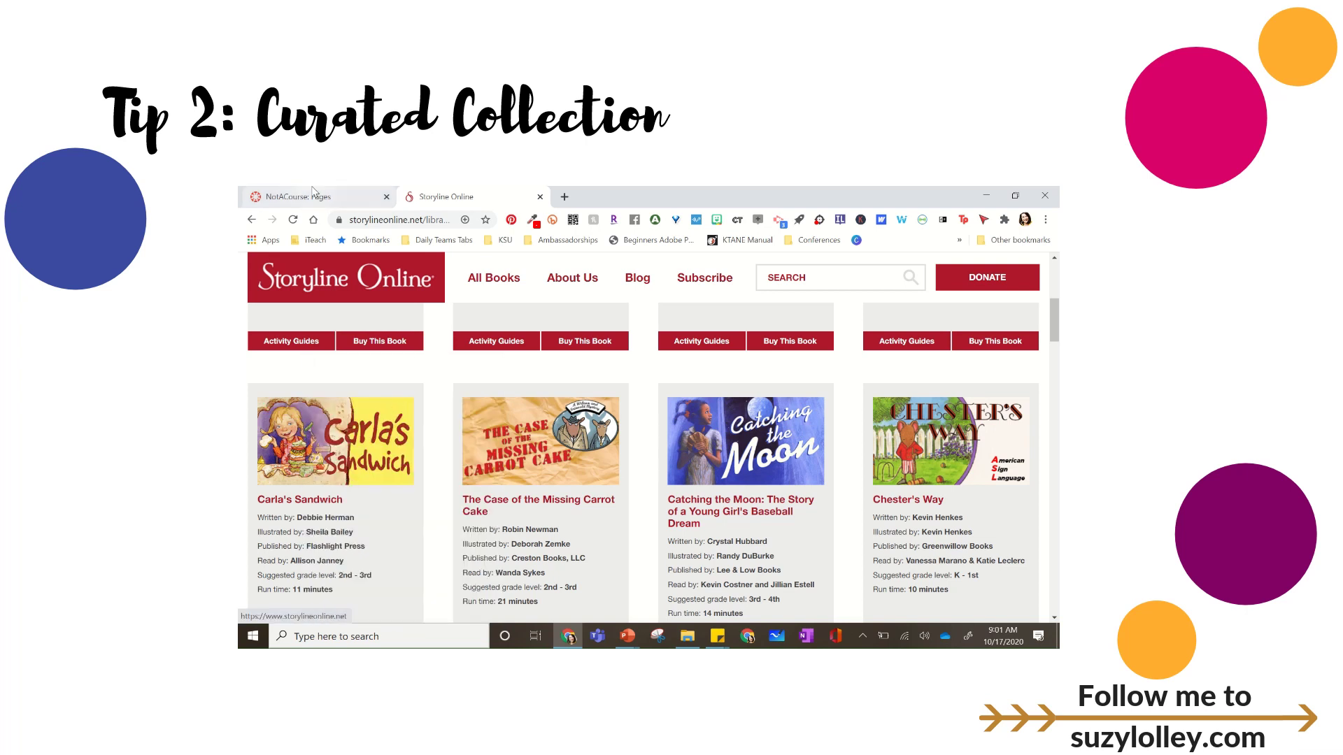
left_click(301, 196)
left_click(477, 474)
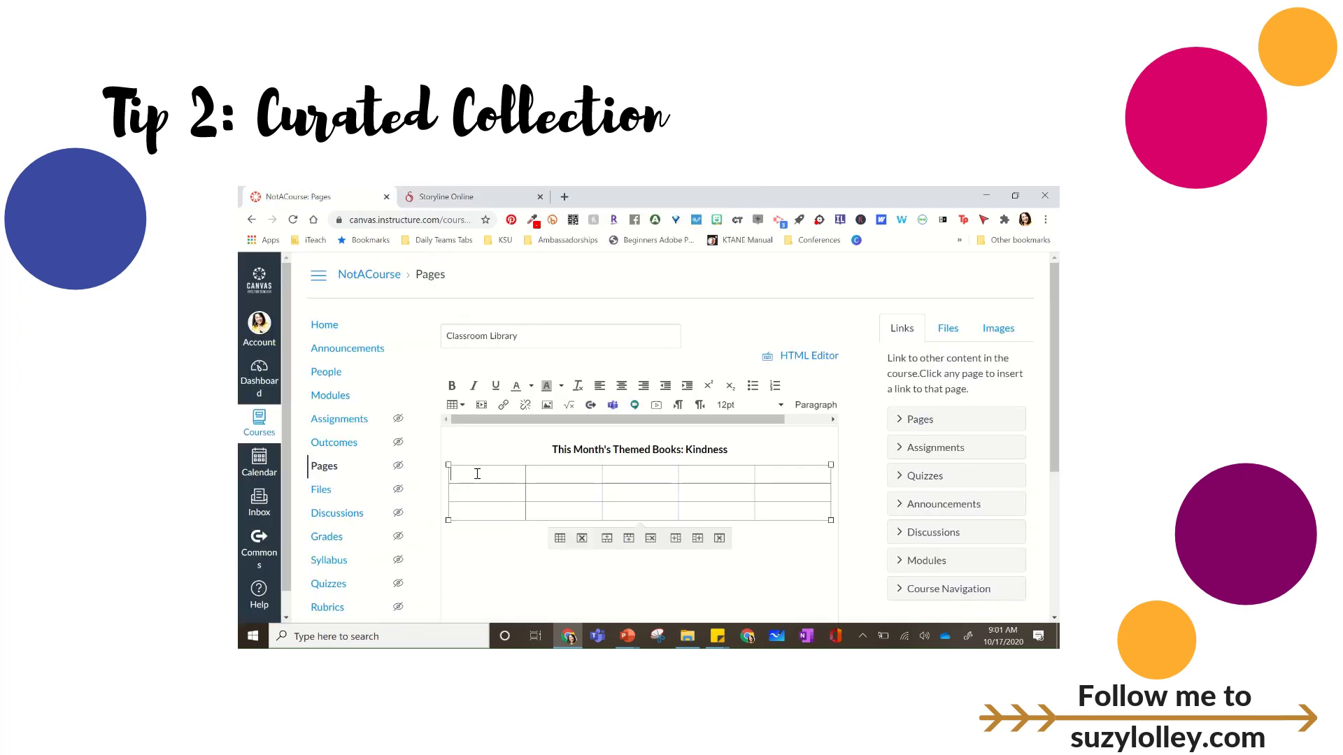
key("ctrl+v")
left_click(483, 197)
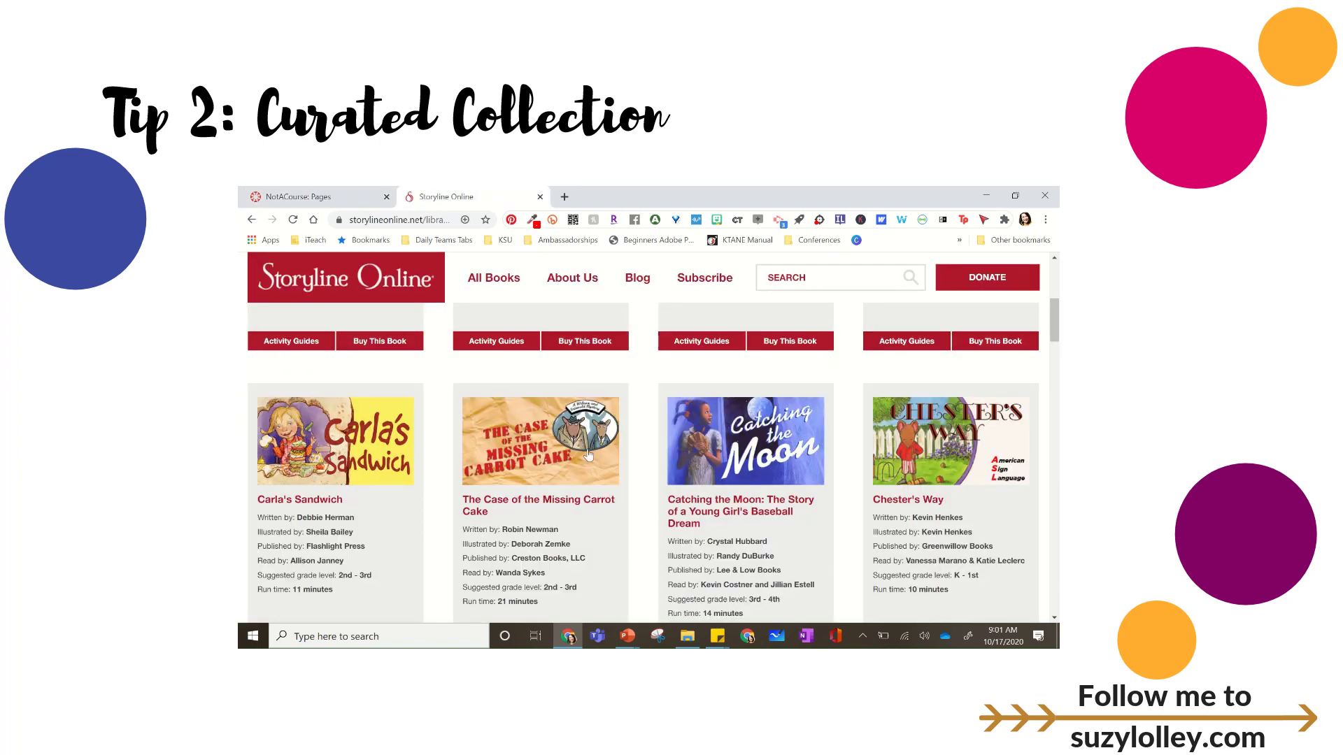
right_click(498, 462)
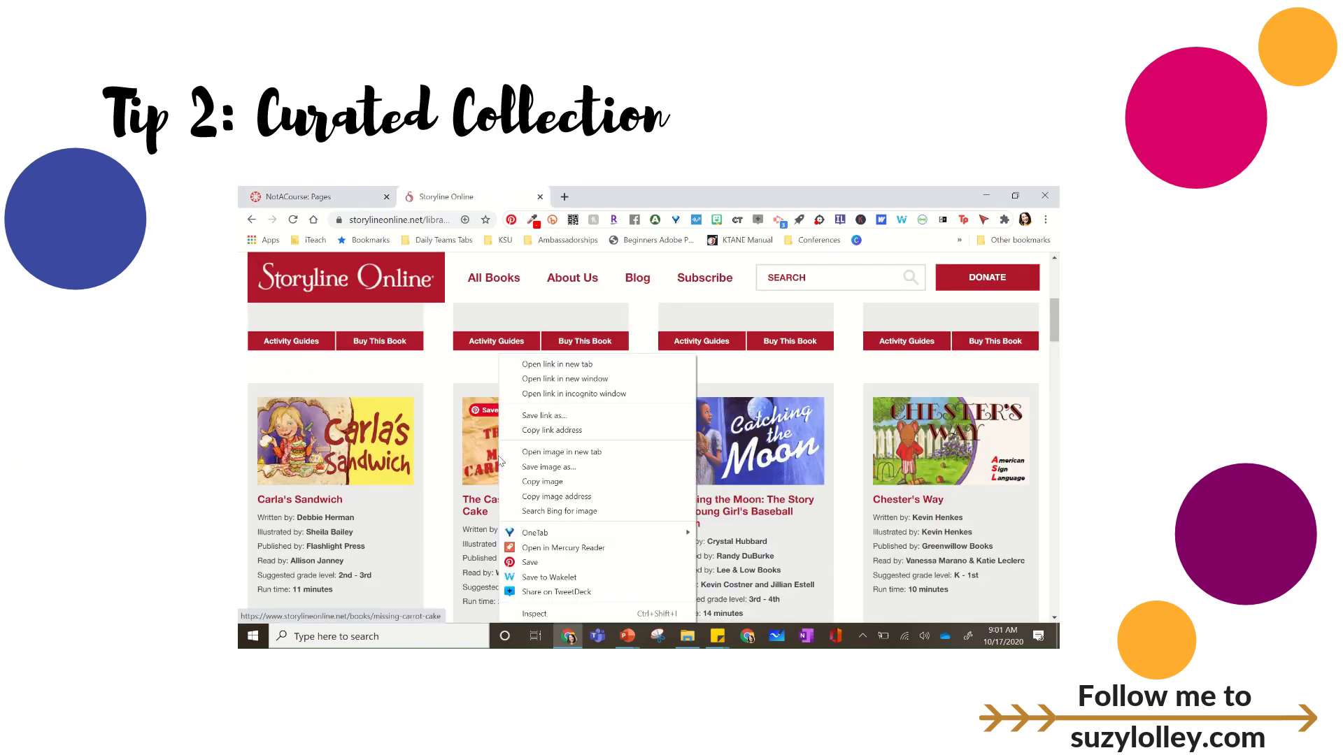
left_click(546, 466)
left_click(312, 196)
left_click(579, 488)
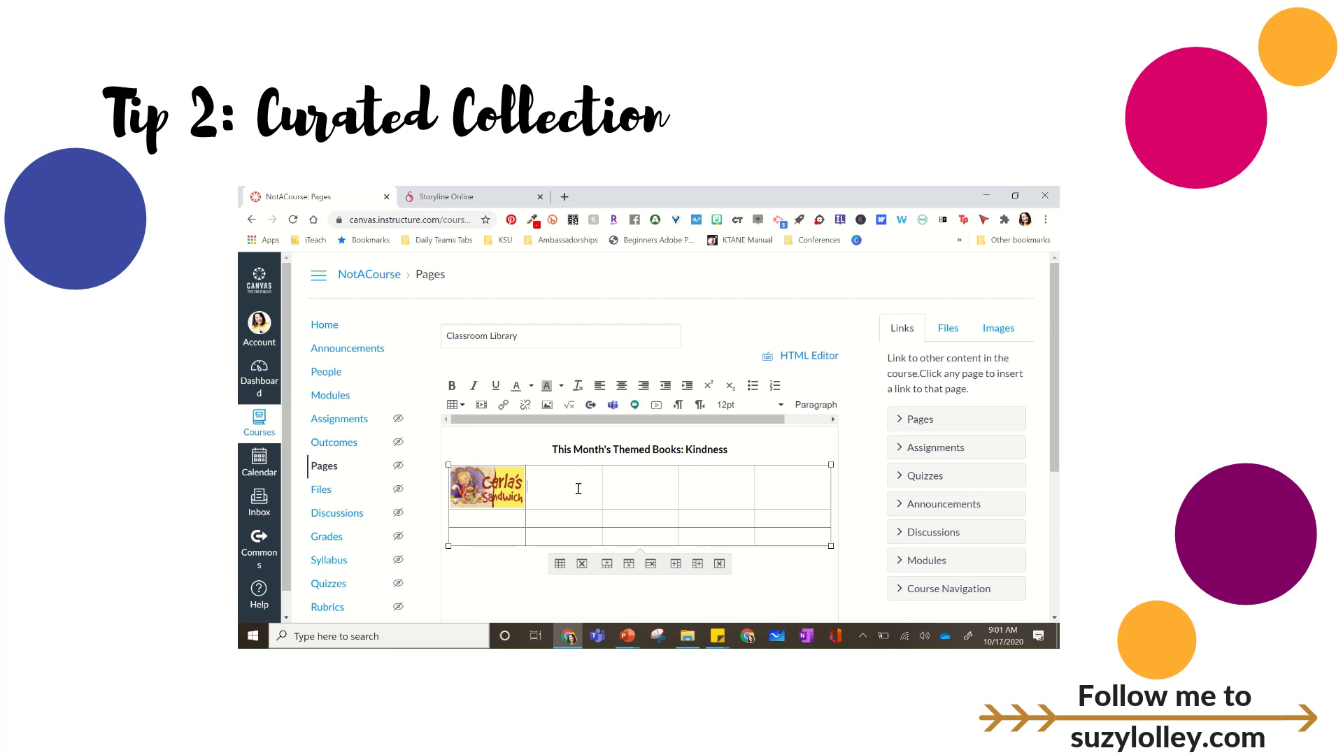
key("ctrl+v")
Paste the Catching the Moon and Chester's Way covers into the third and fourth cells.
left_click(414, 198)
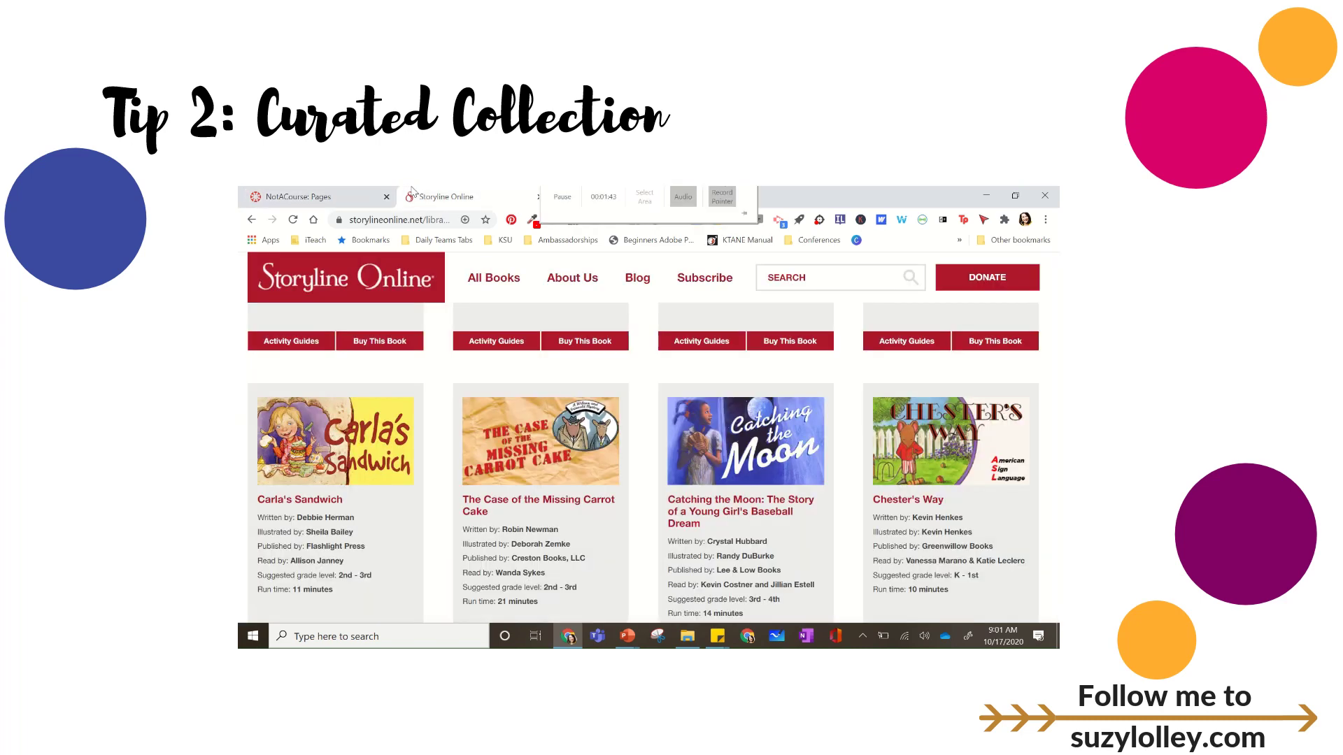
right_click(739, 441)
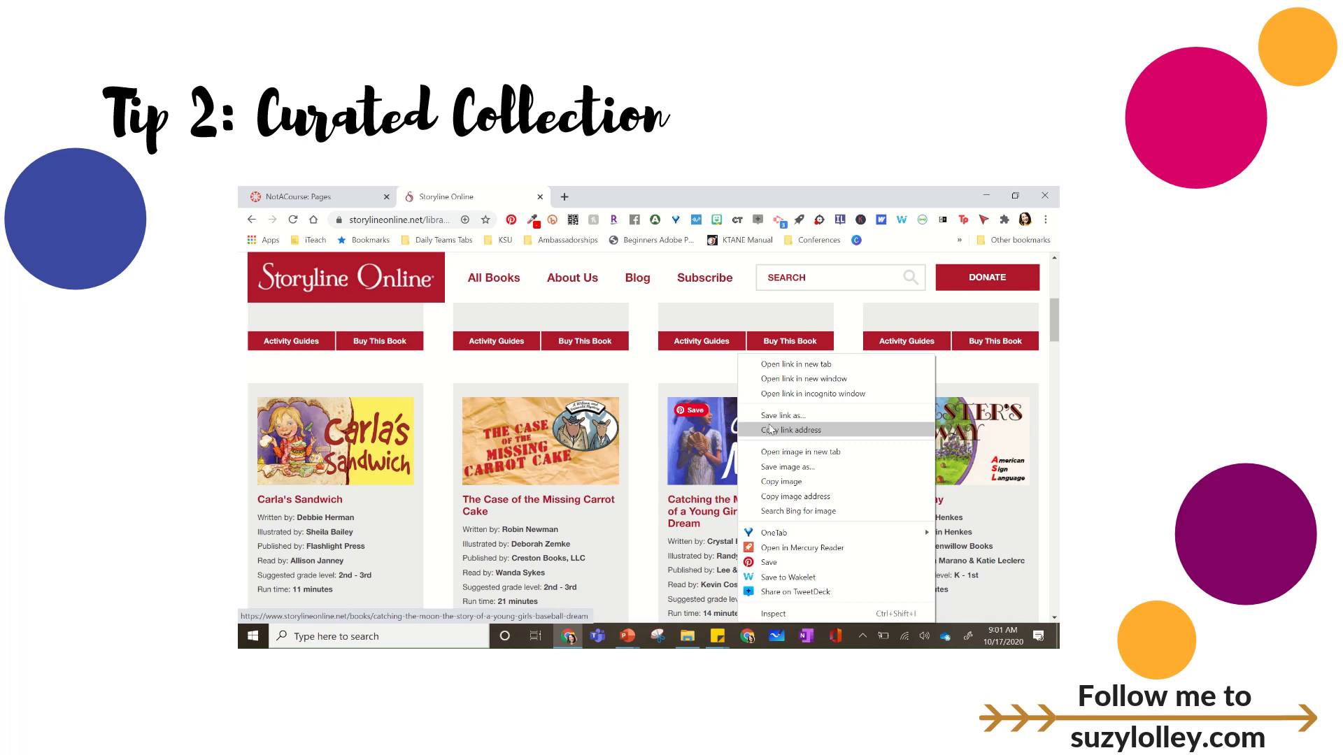
left_click(769, 495)
left_click(268, 199)
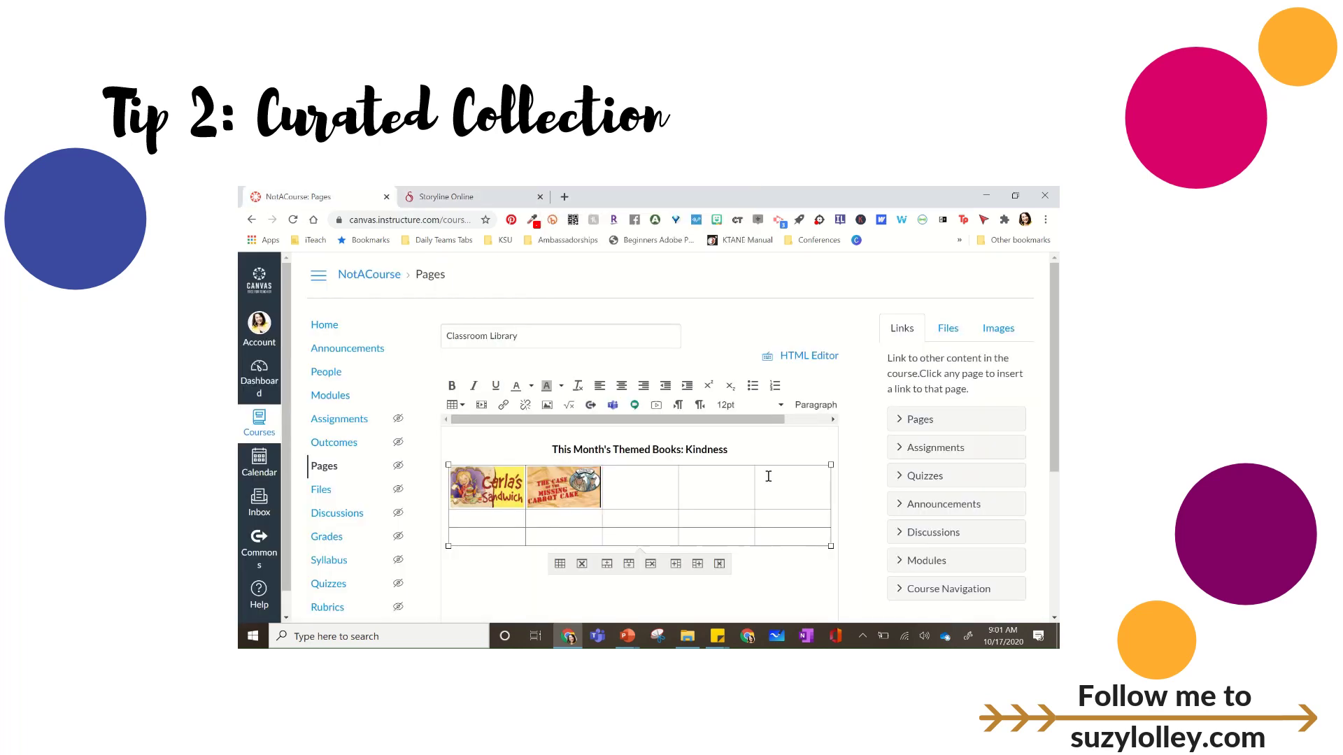
key("ctrl+v")
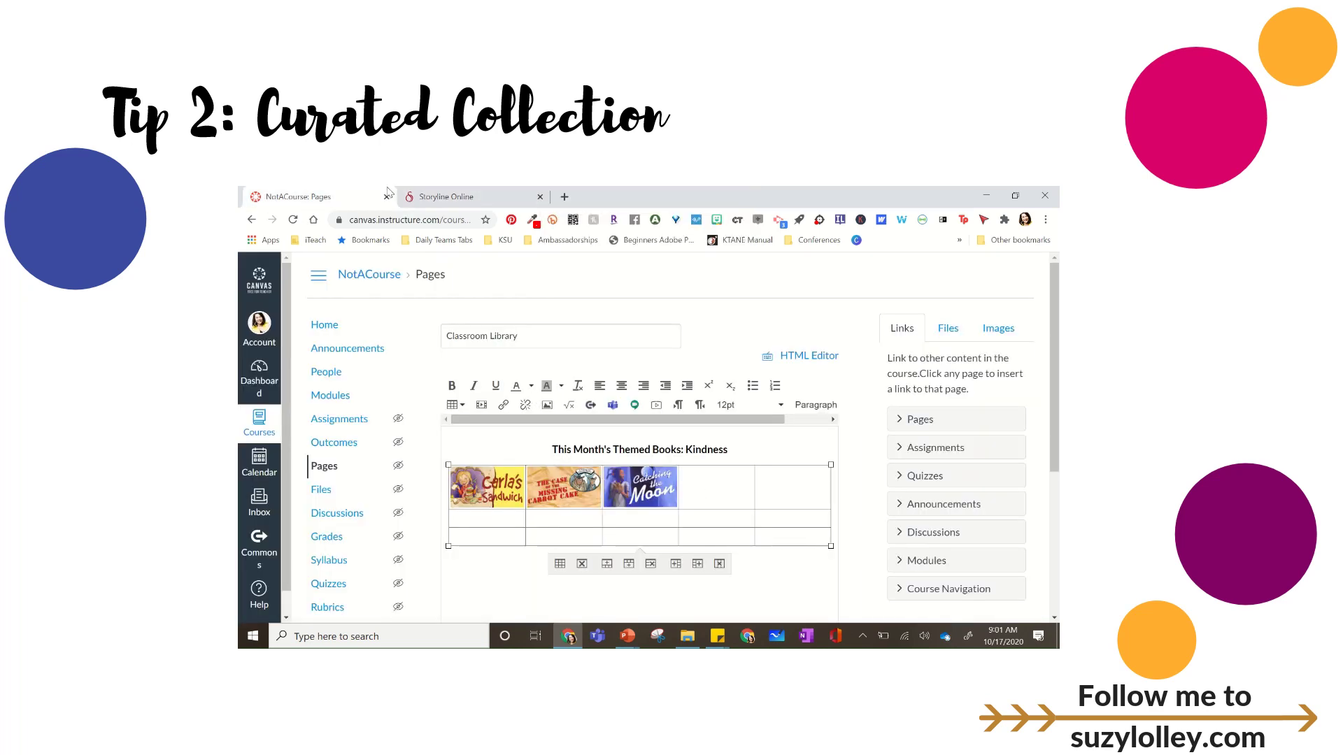
left_click(446, 197)
right_click(960, 462)
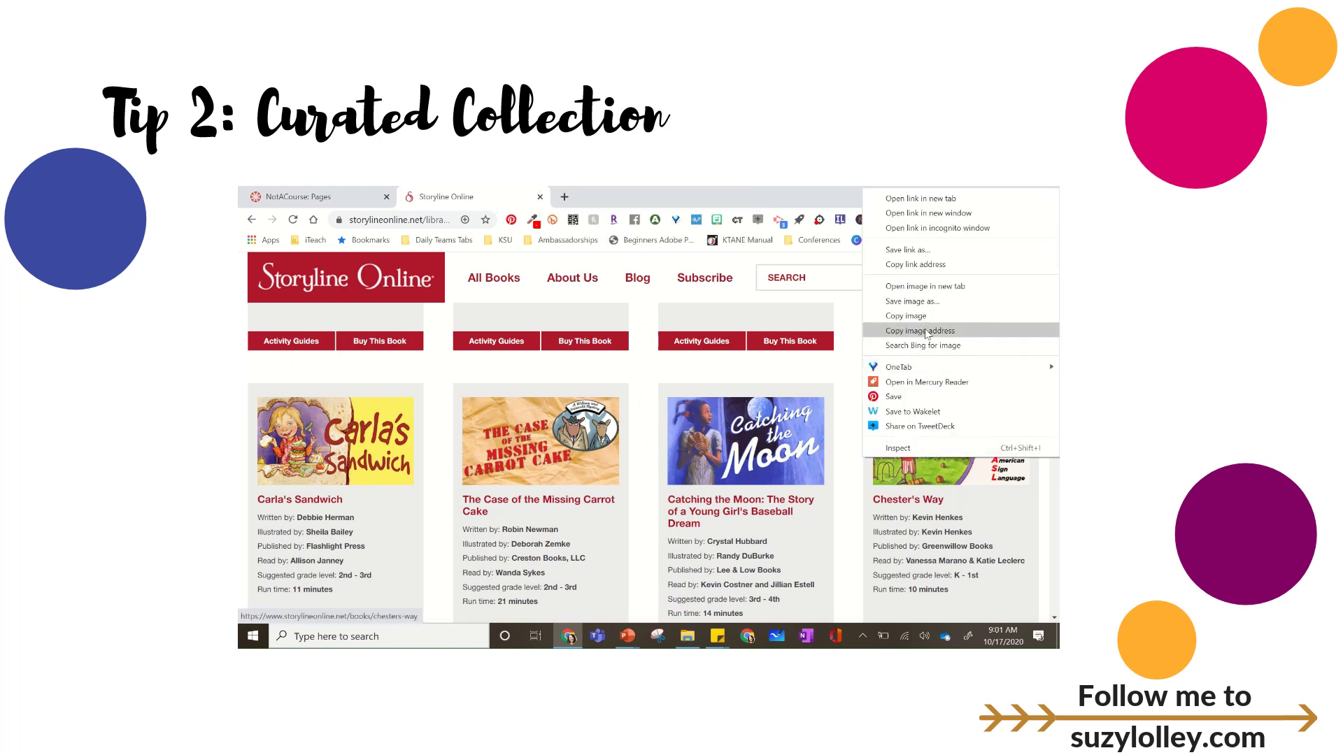
left_click(922, 315)
left_click(321, 196)
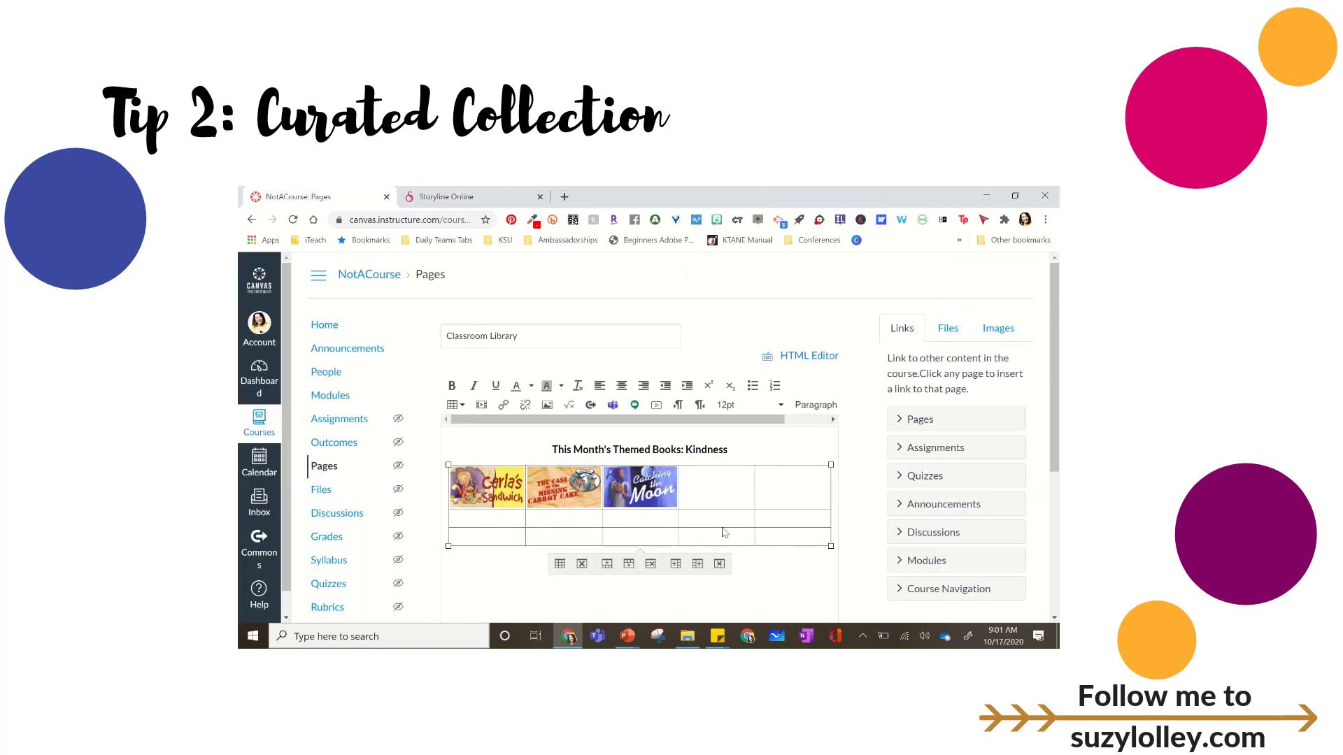
key("ctrl+v")
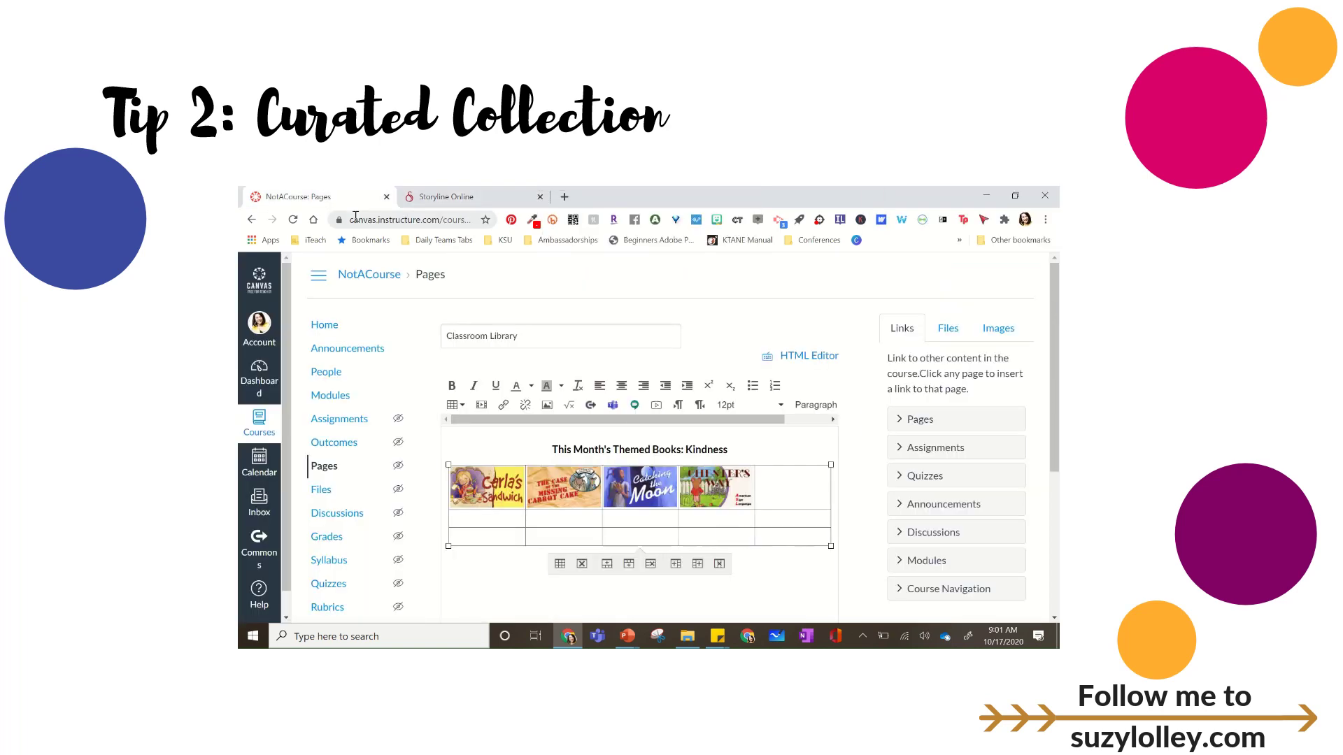
left_click(446, 196)
Copy the Clark the Shark cover from Storyline Online and paste it into the fifth cell.
scroll(889, 458, "down", 5)
scroll(890, 458, "down", 1)
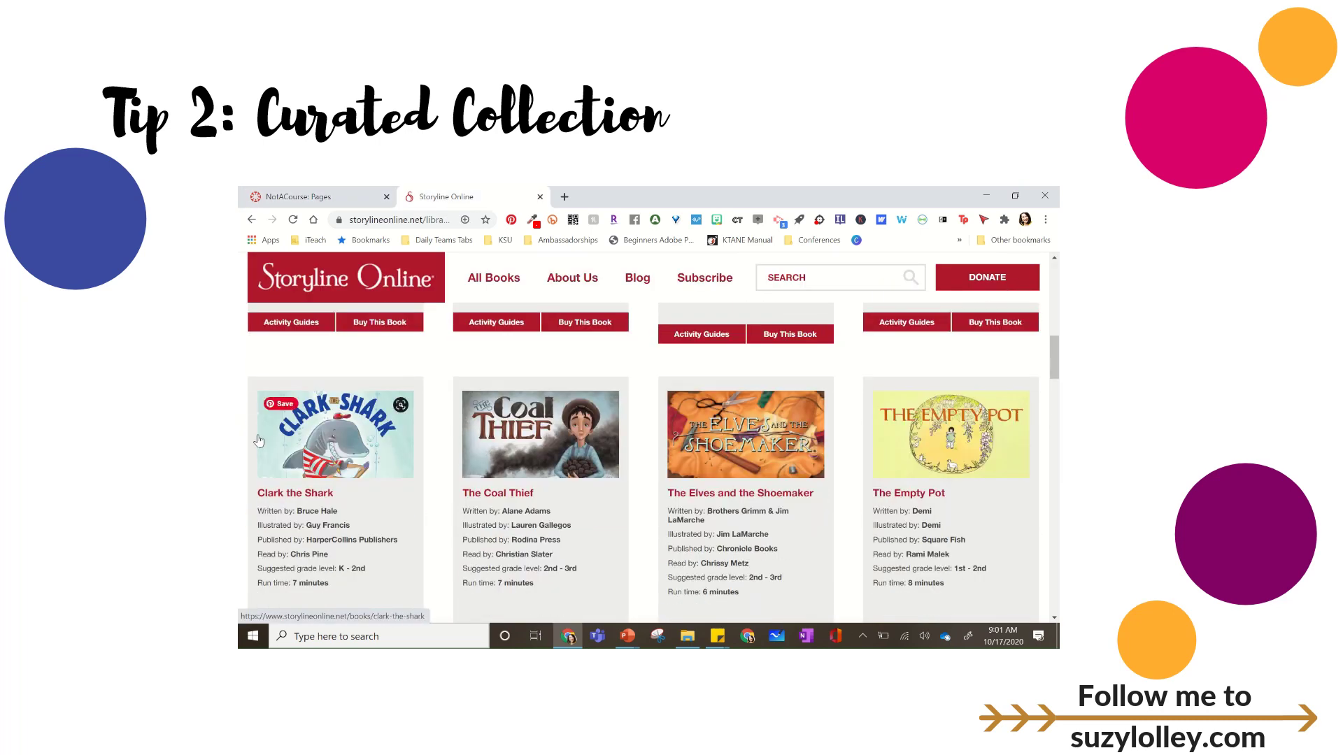
right_click(322, 442)
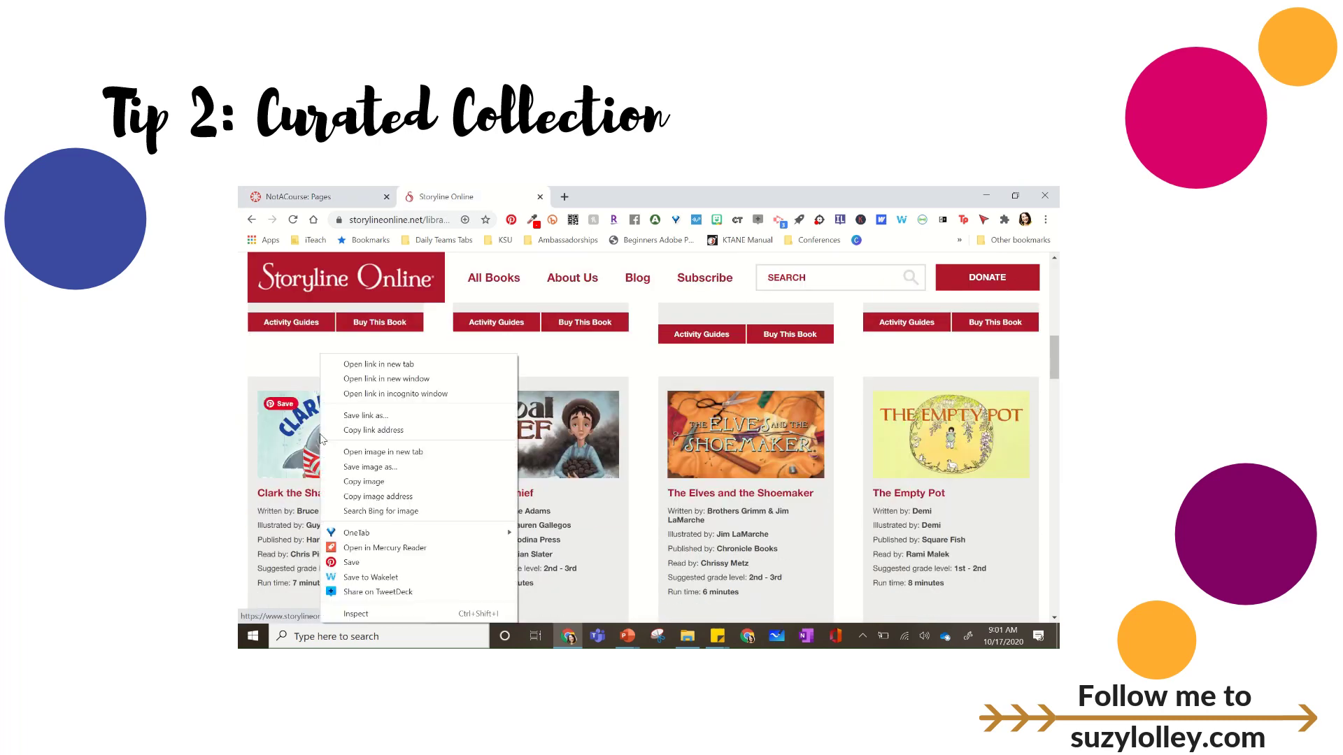
left_click(364, 482)
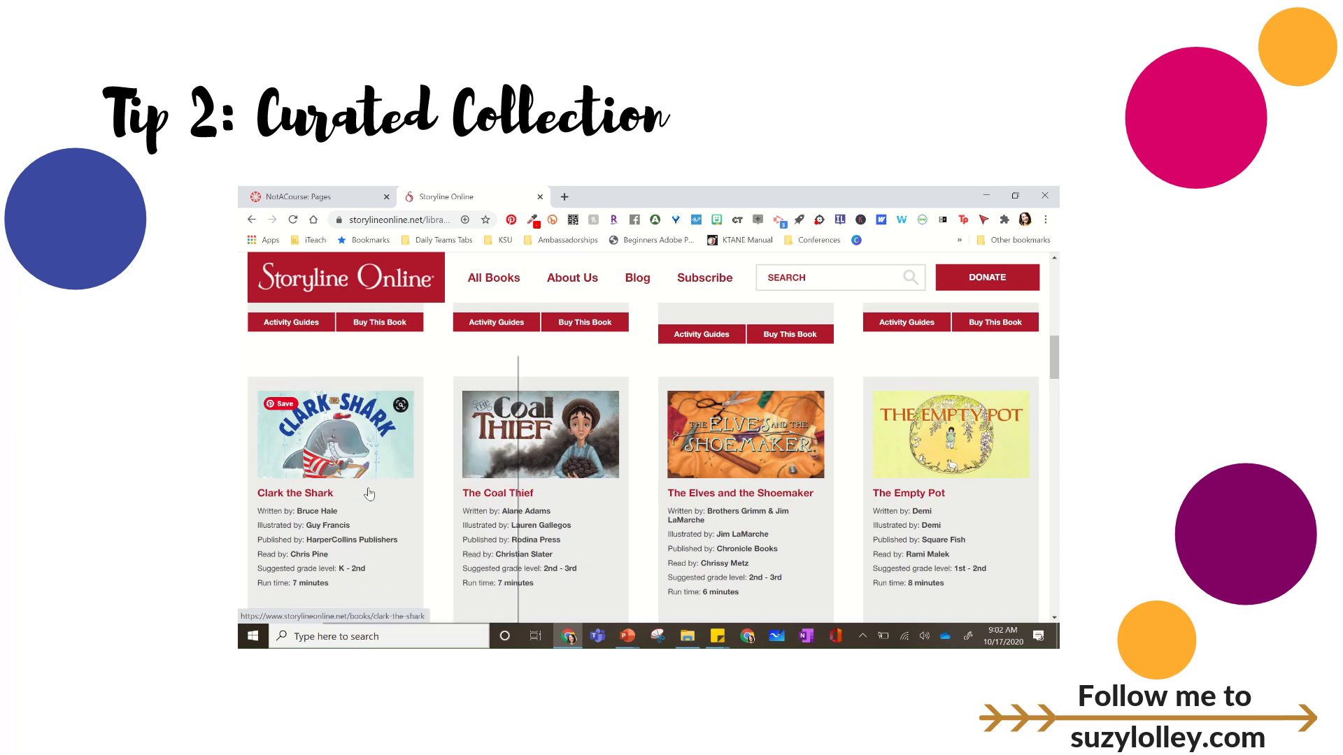
left_click(347, 197)
left_click(775, 491)
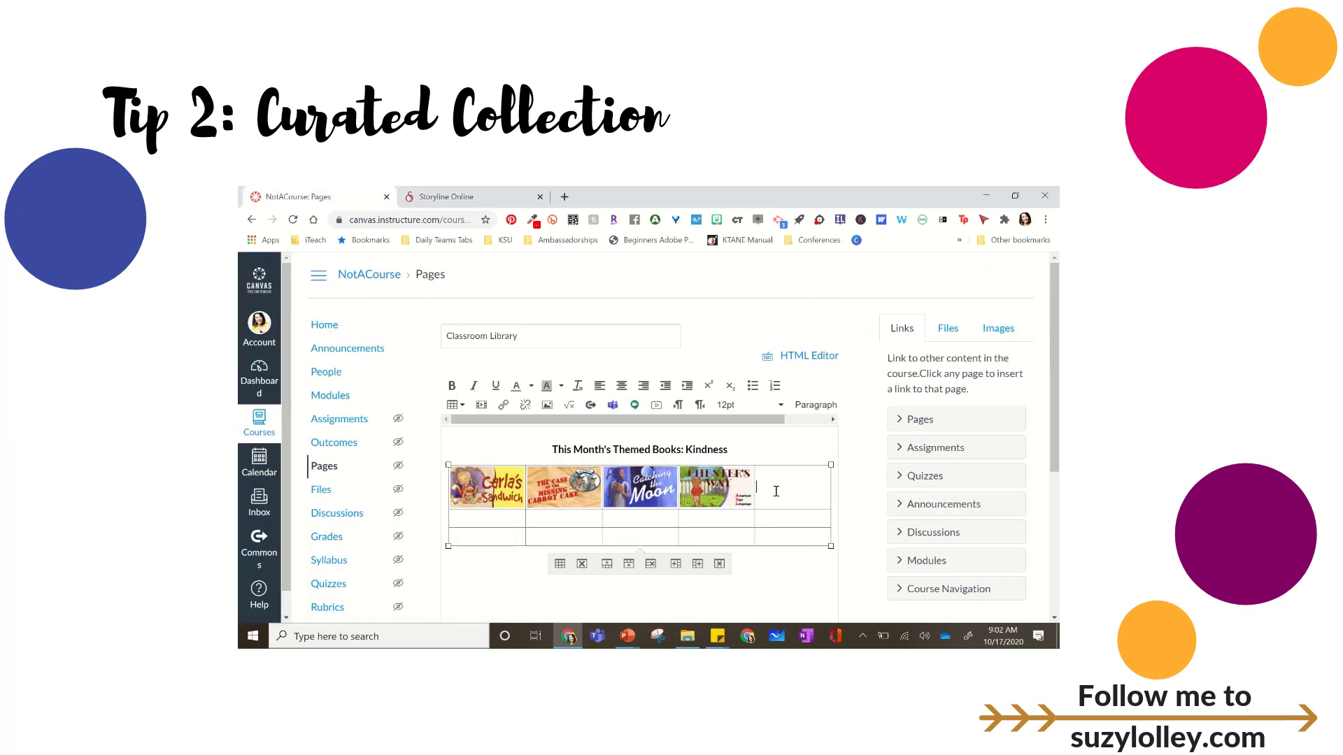
key("ctrl+v")
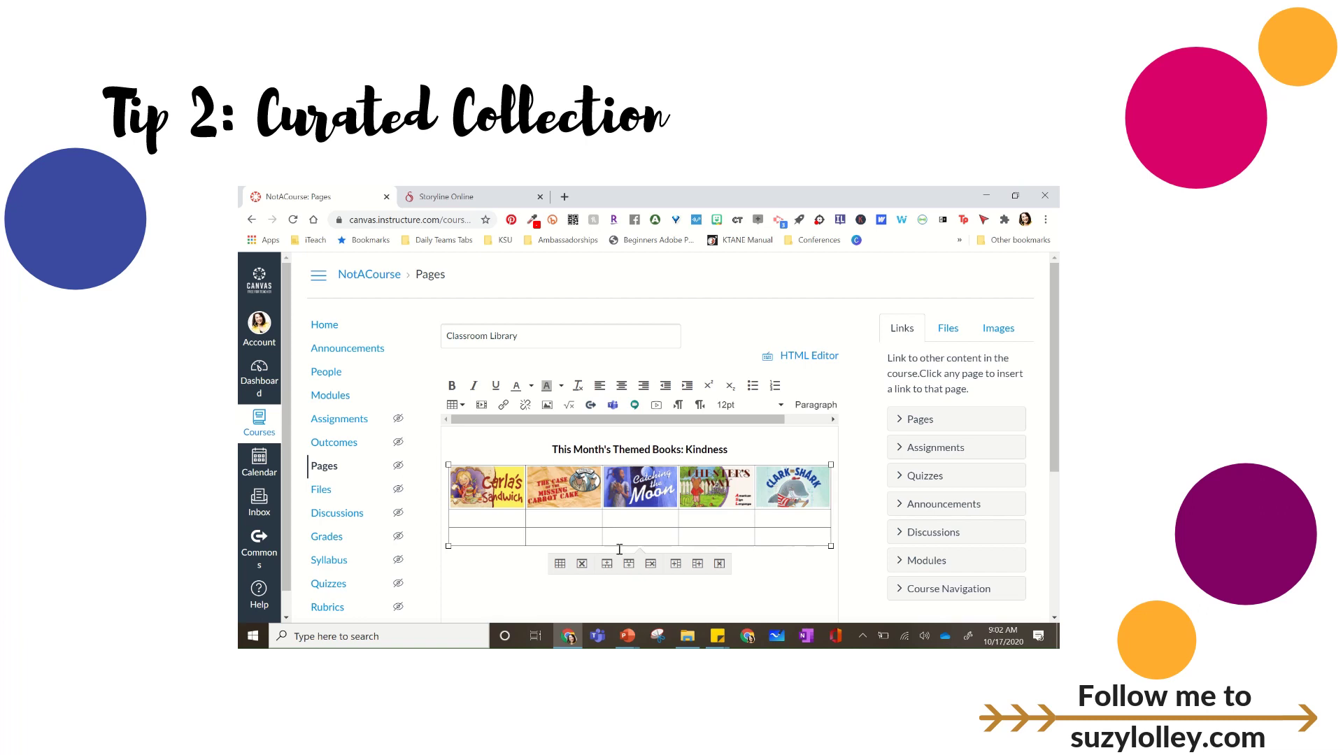
left_click(494, 516)
Start a website link on the first cover and copy a Storyline Online book page's URL.
left_click(503, 405)
left_click(448, 197)
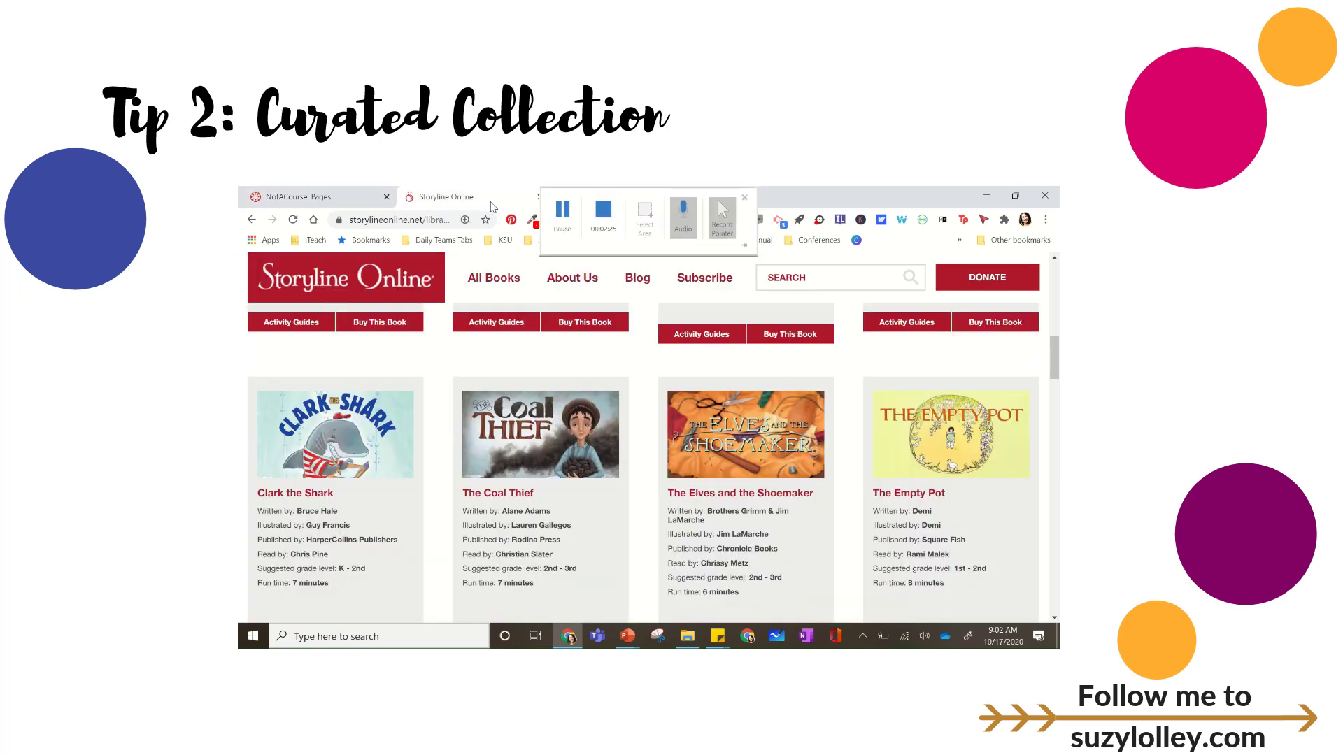
left_click(308, 493)
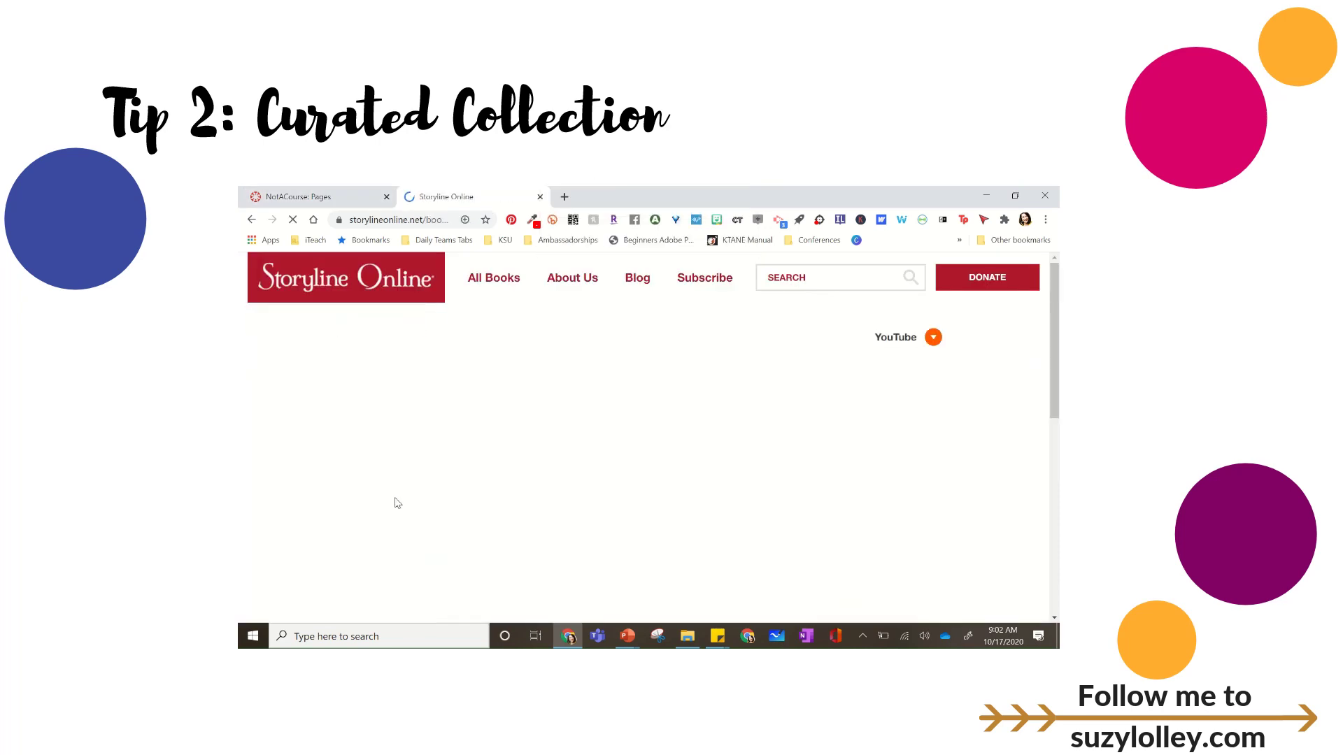
left_click(441, 223)
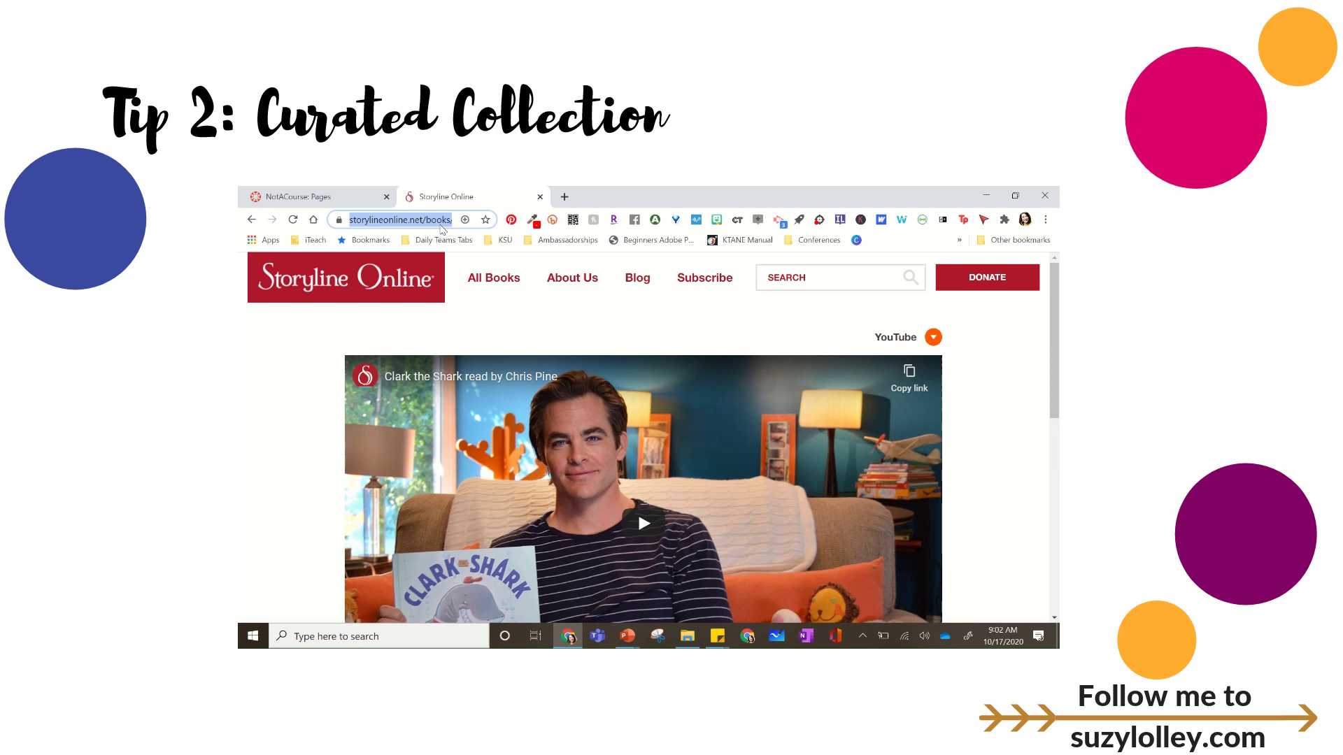
key("ctrl+c")
Paste that address into the link dialog and insert the link on the first cover.
left_click(315, 197)
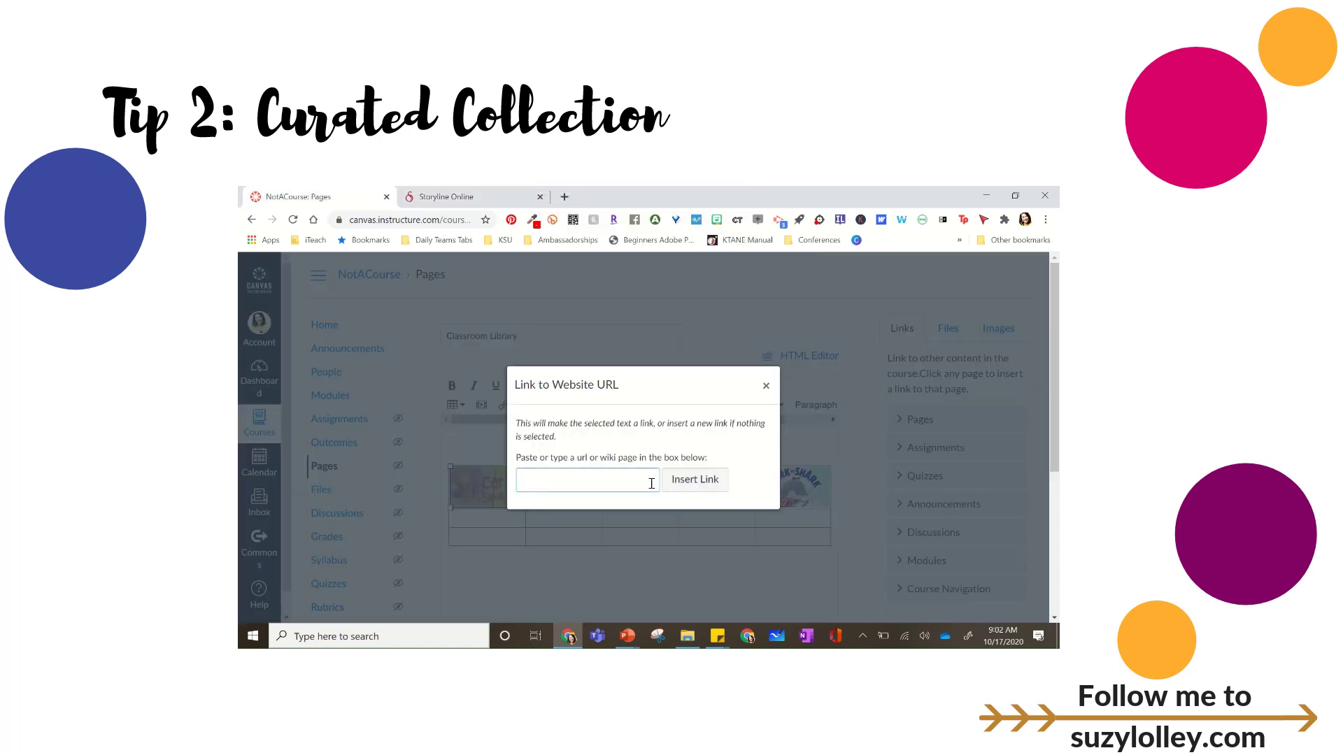
left_click(656, 485)
key("ctrl+v")
left_click(695, 480)
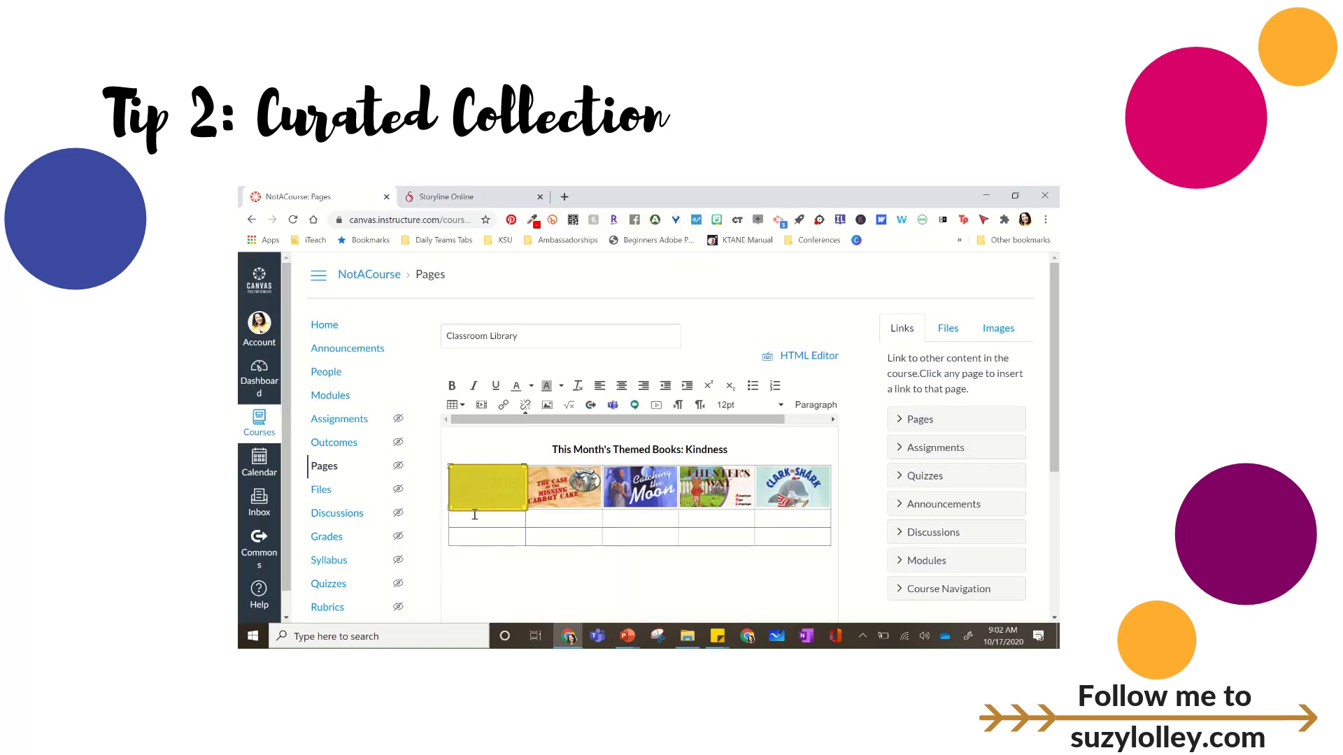
scroll(818, 547, "down", 3)
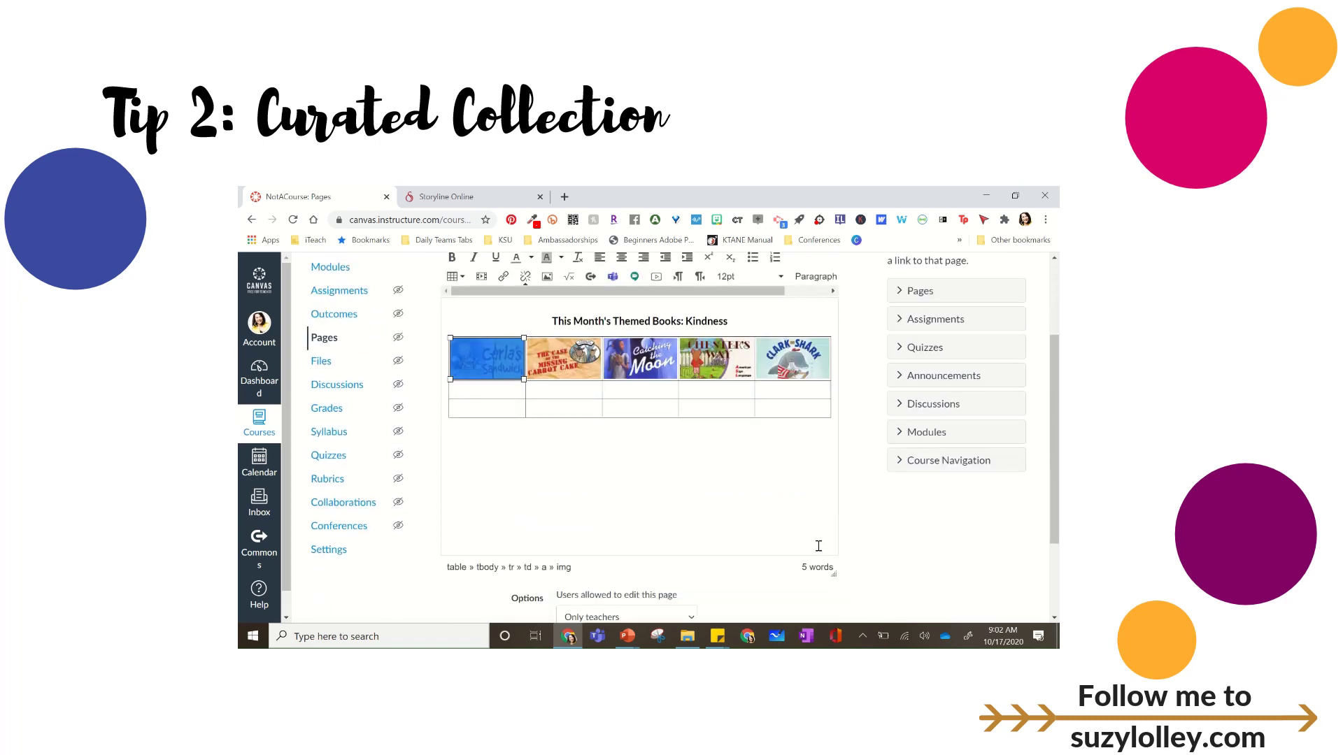
scroll(819, 546, "up", 2)
scroll(818, 546, "down", 1)
scroll(818, 546, "down", 1)
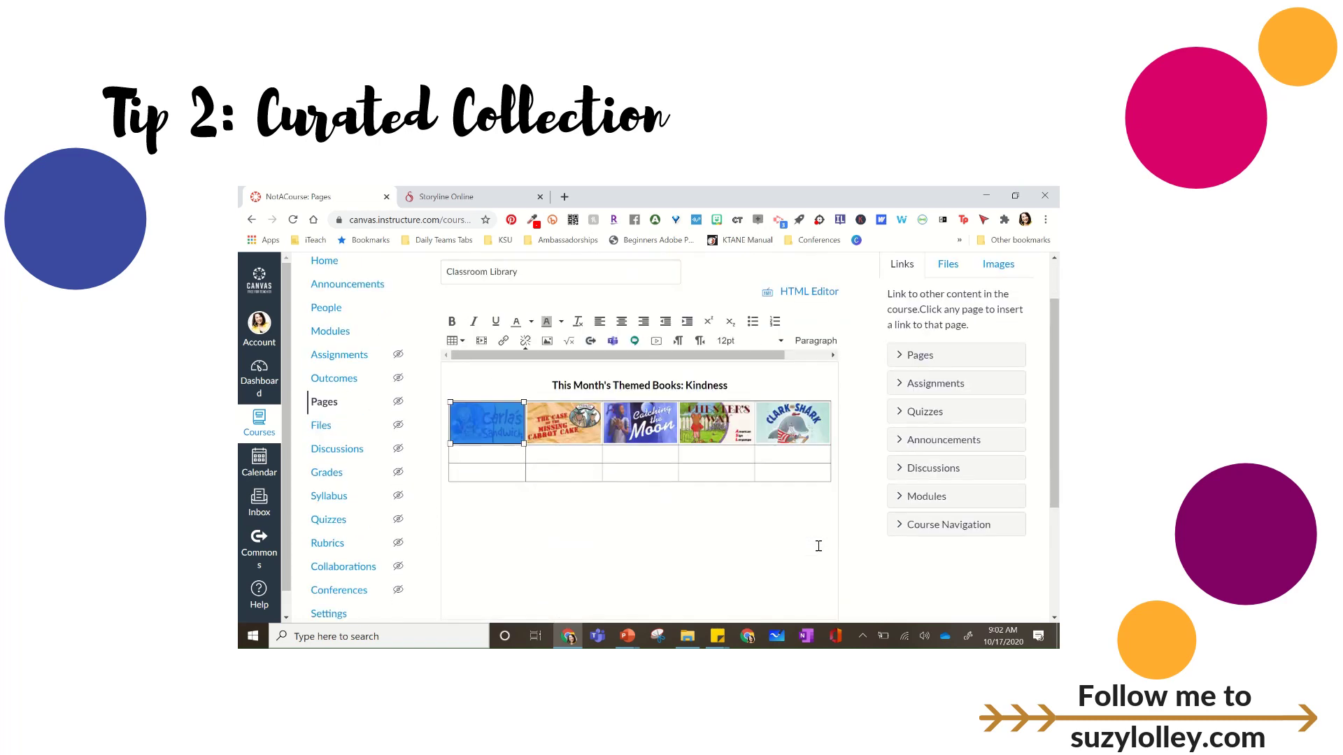
Change the Kindness table's border from 1 to 0 in Table properties and confirm.
left_click(491, 456)
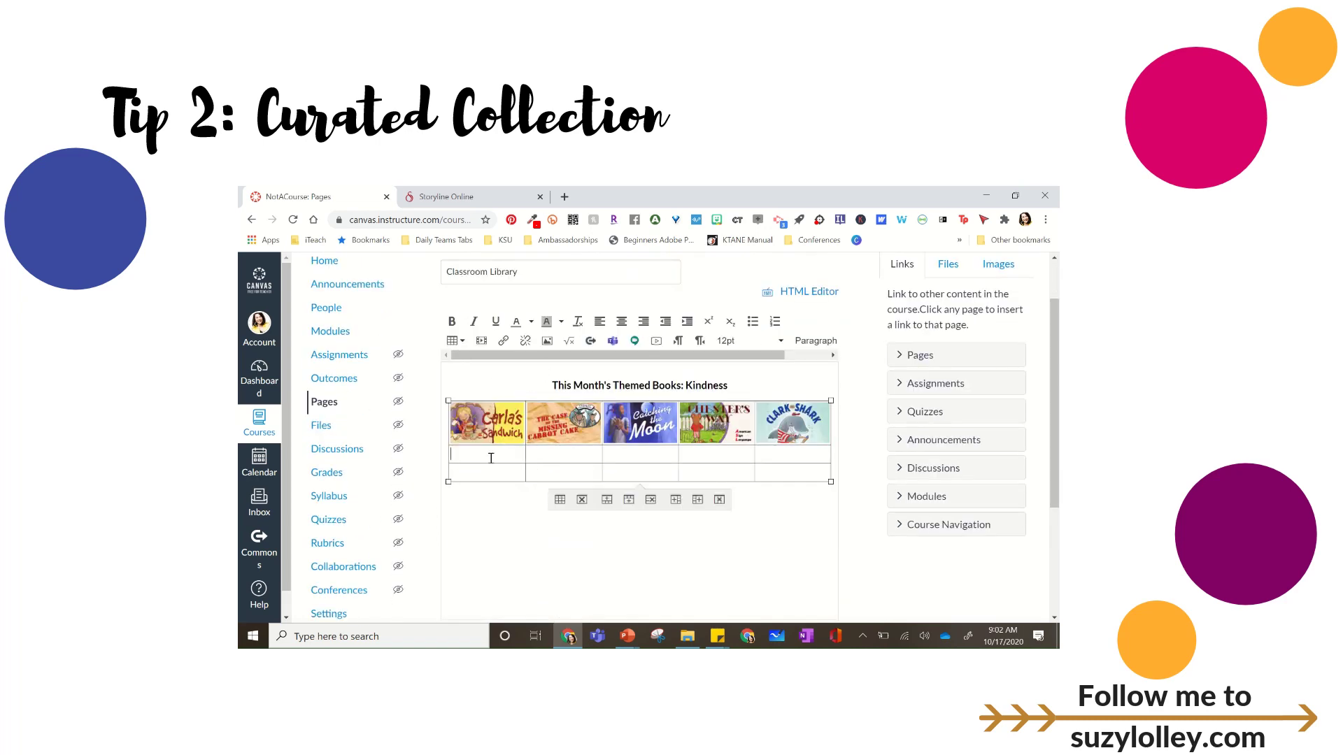
left_click(462, 343)
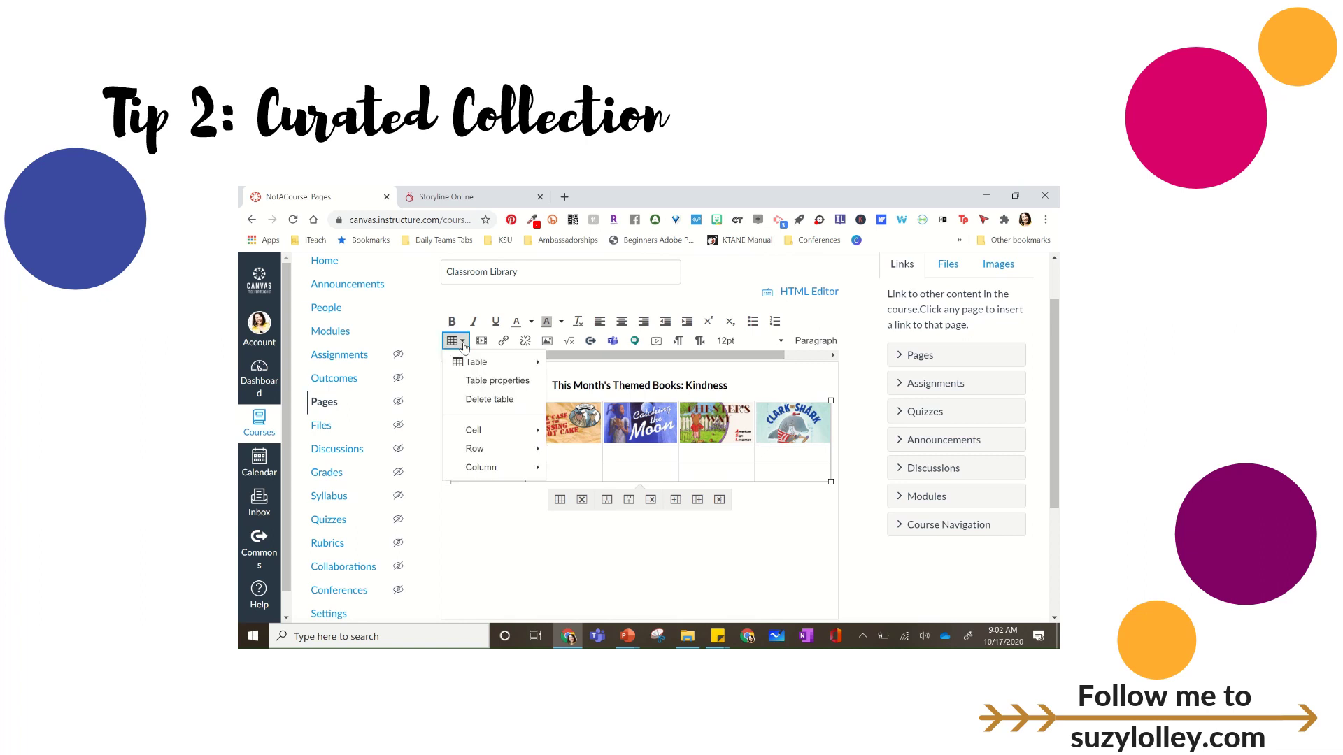
left_click(505, 381)
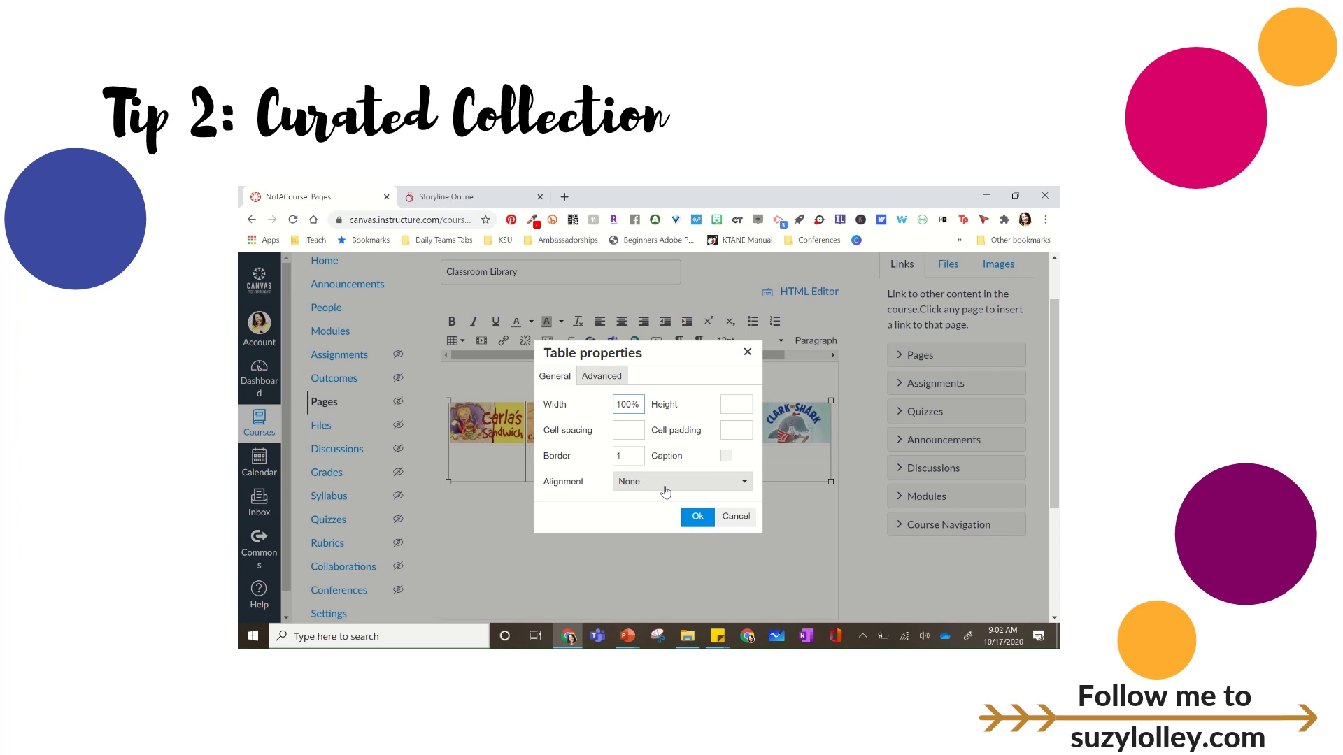
double_click(617, 455)
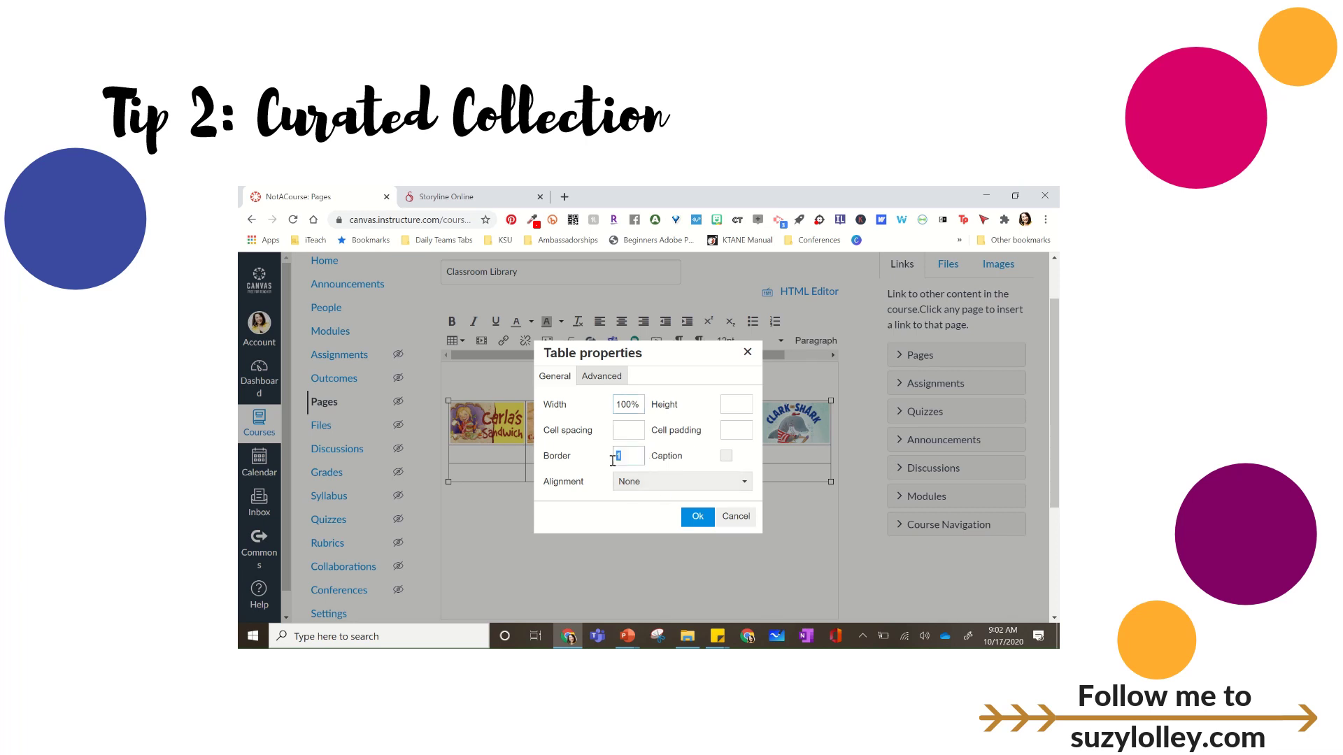
type("0")
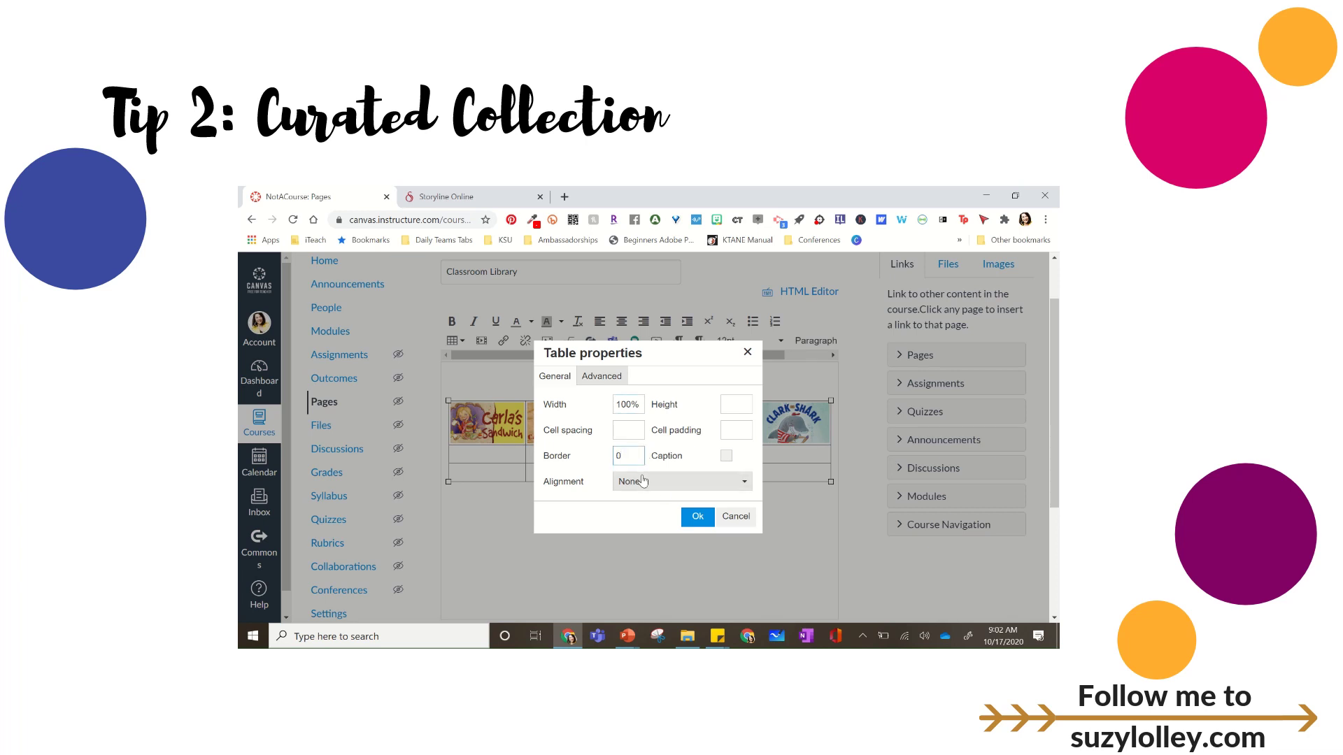
left_click(601, 377)
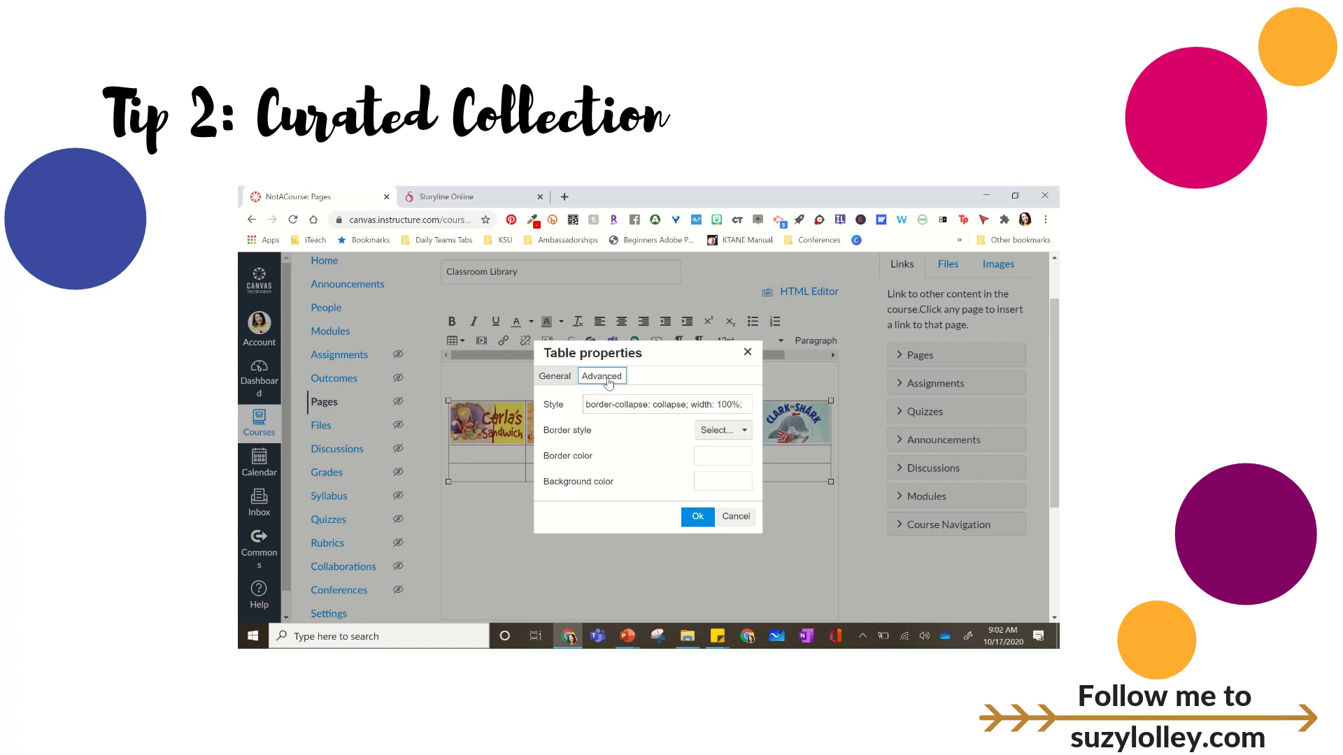
left_click(698, 518)
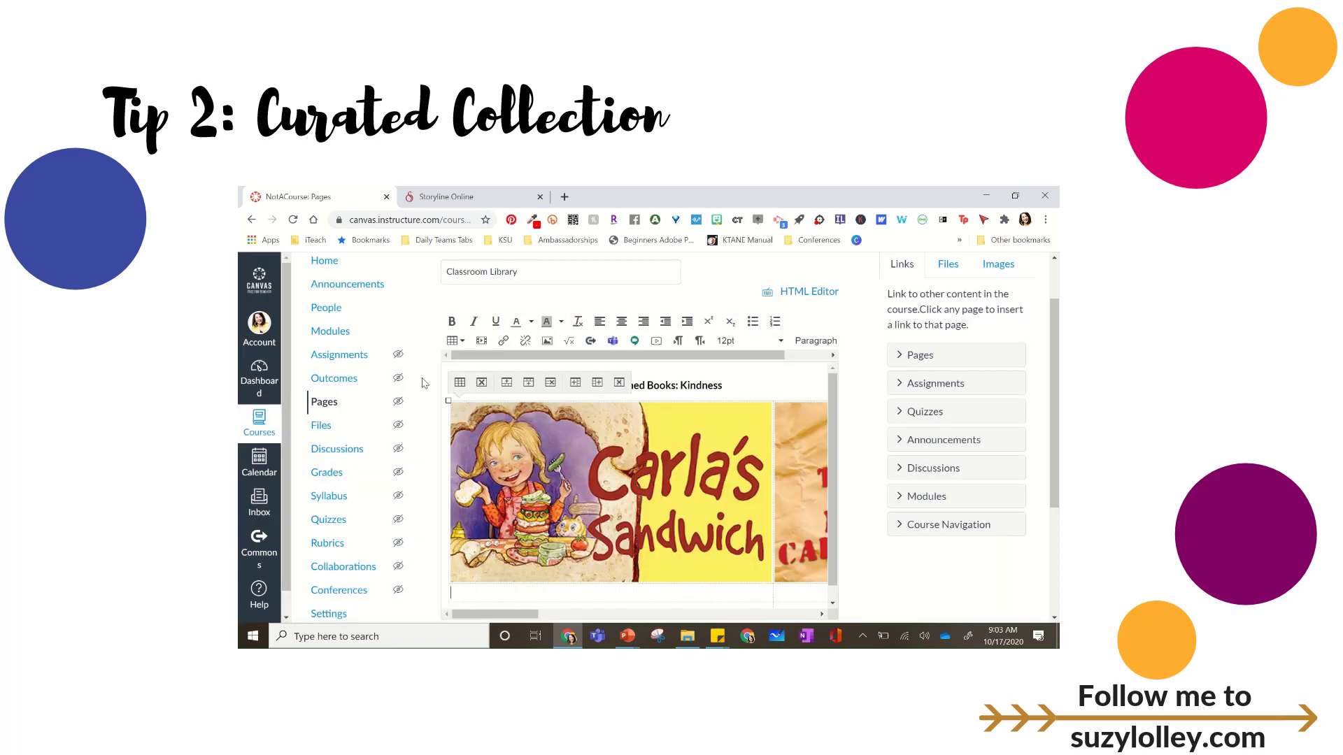
Save and publish the Canvas Classroom Library page with its Kindness book covers.
scroll(564, 419, "down", 1)
scroll(808, 581, "down", 2)
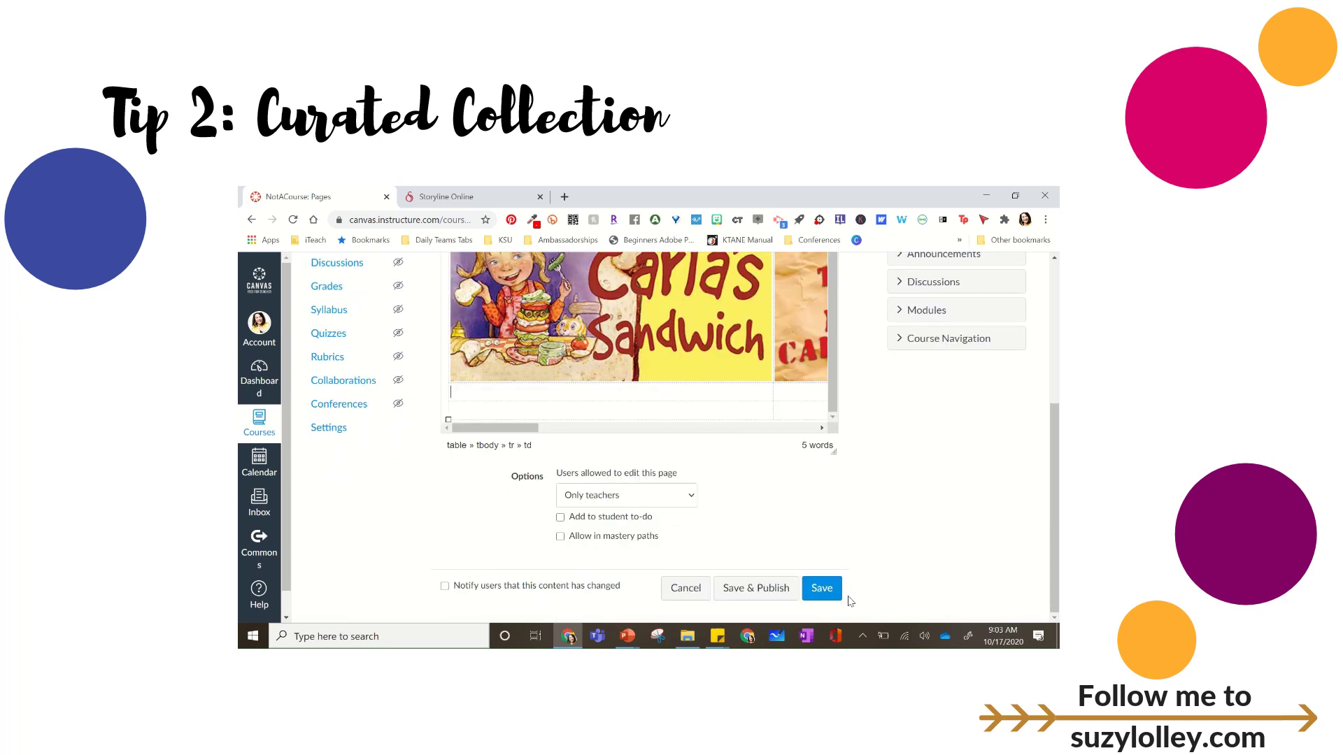
left_click(772, 593)
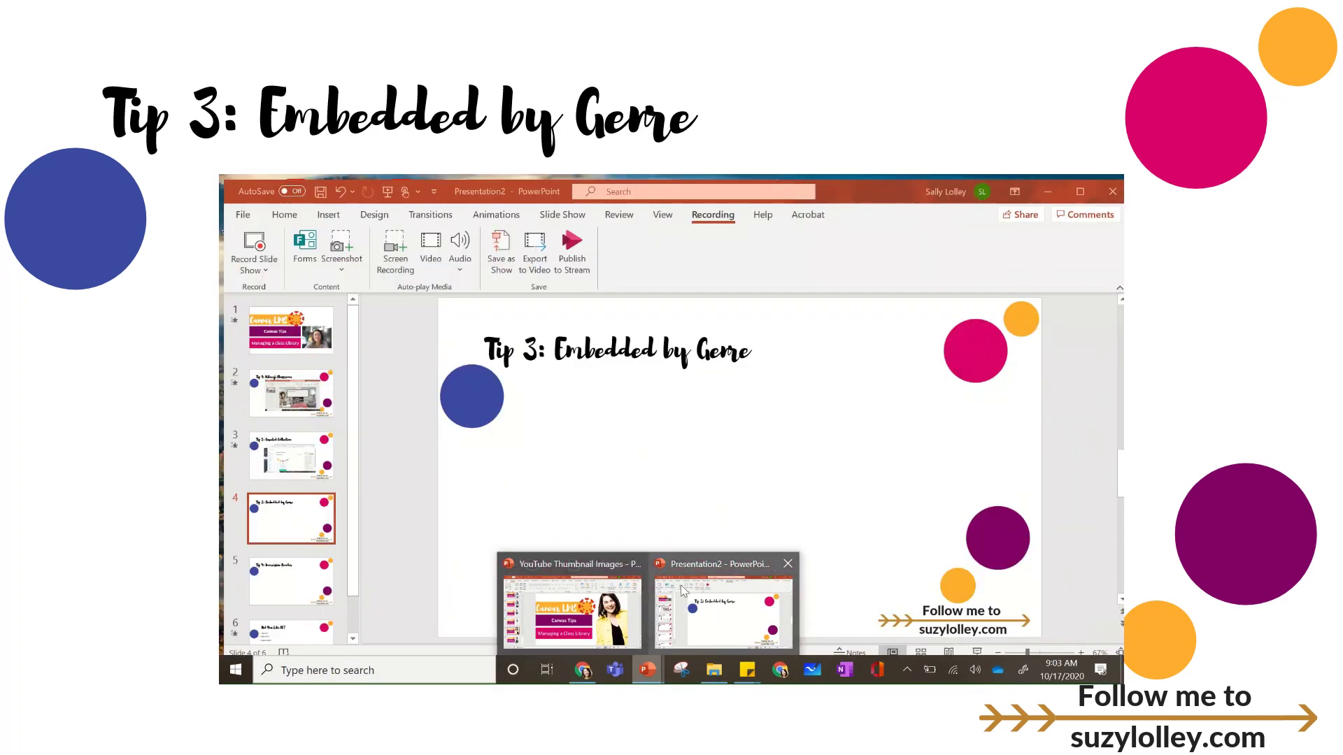
Create a new blank presentation in PowerPoint.
left_click(723, 601)
left_click(238, 209)
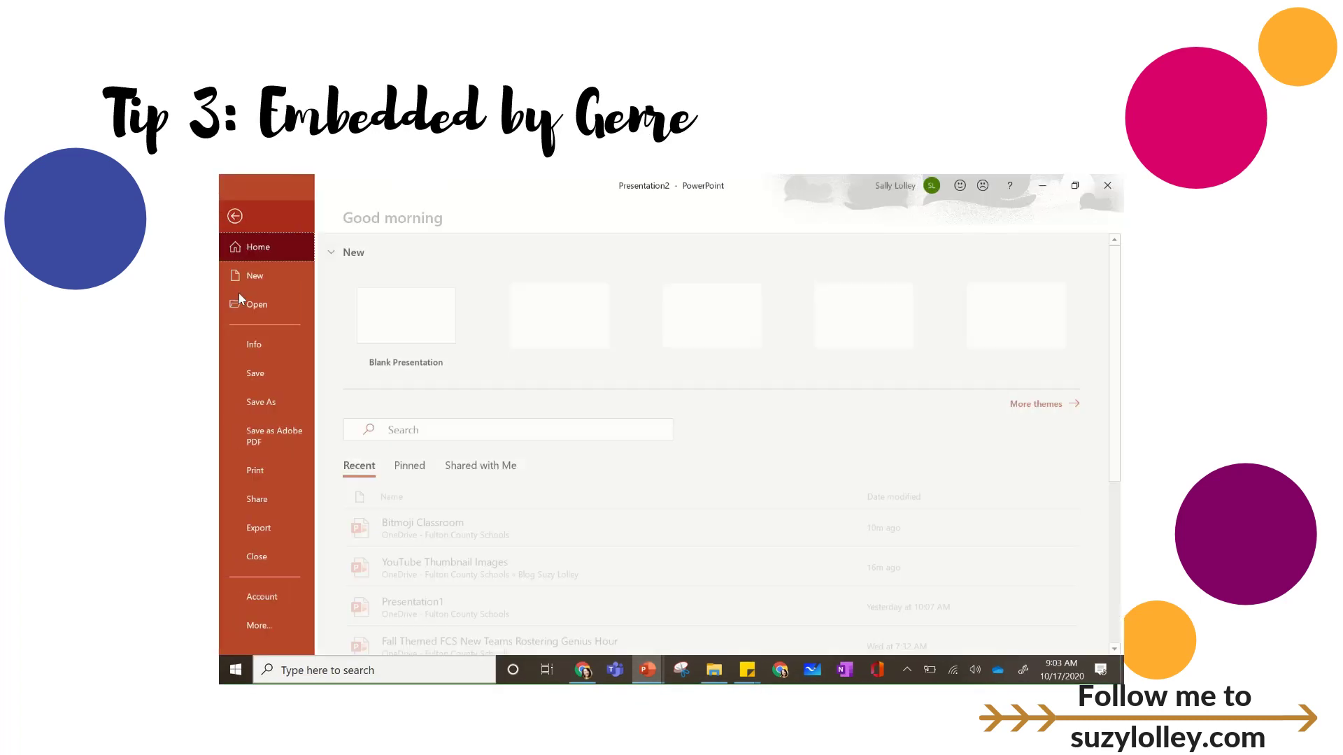
left_click(273, 279)
left_click(420, 332)
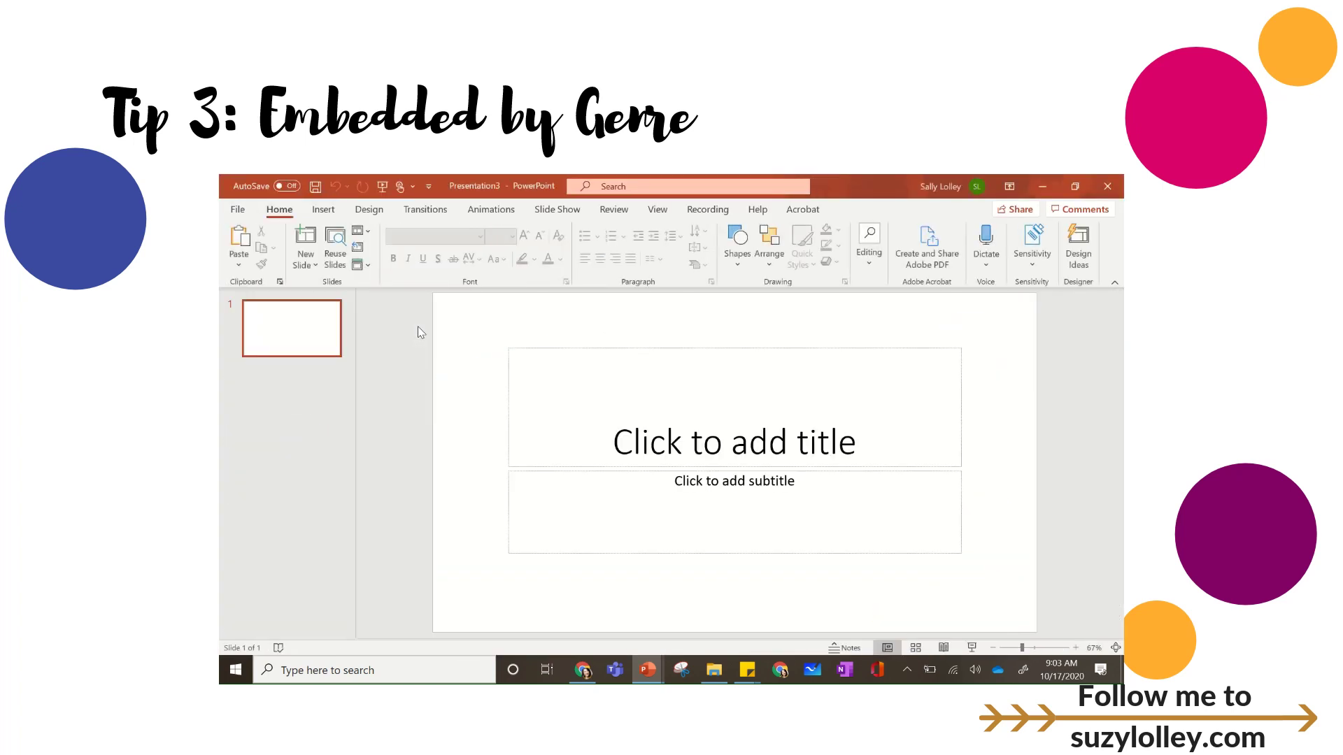
Title the slide with the teacher's Classroom Library name, correcting the typos.
left_click(566, 430)
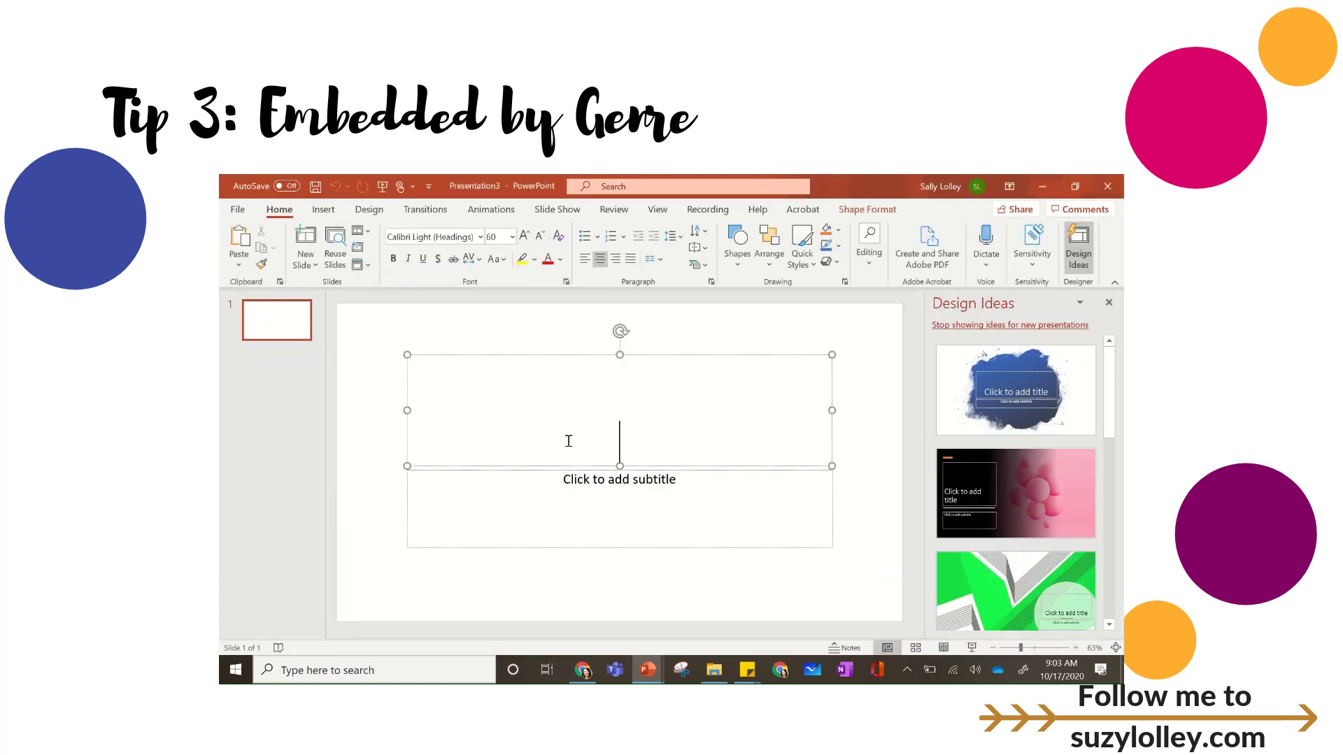
type("Mrs.Lolley")
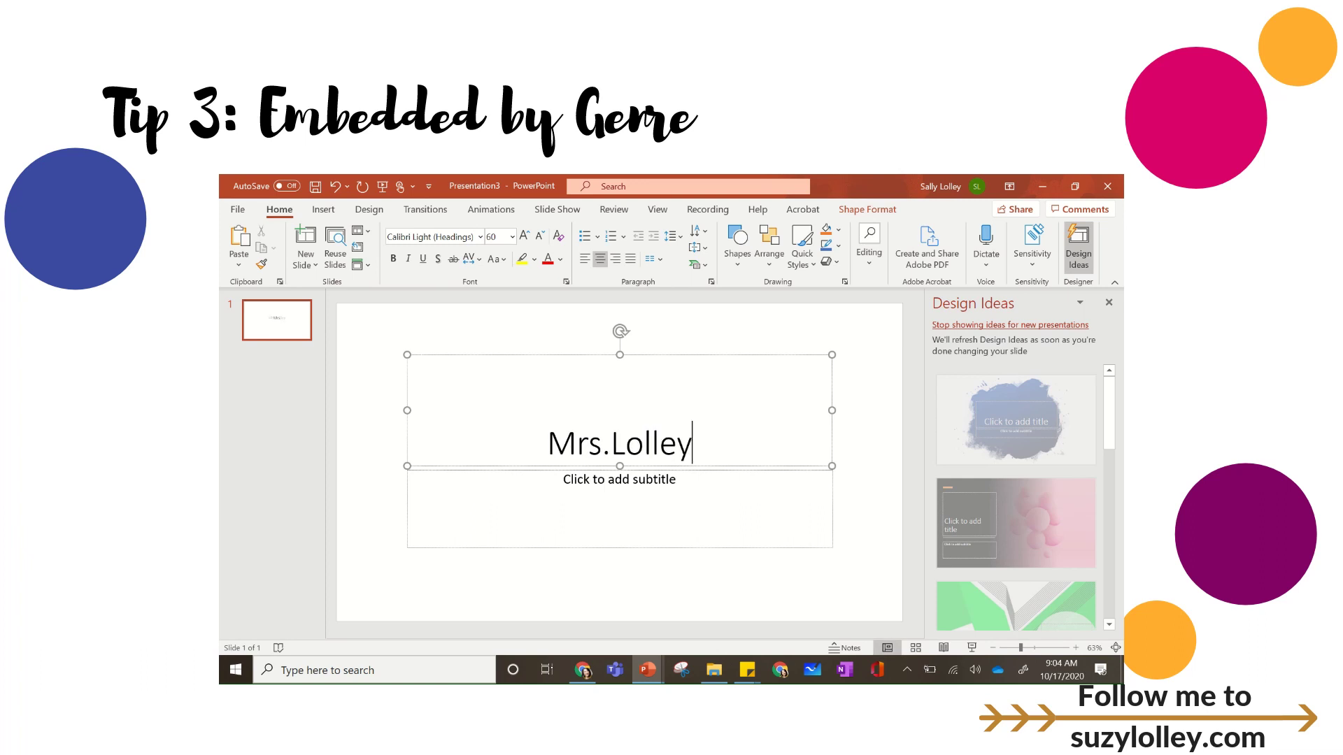
key("BackSpace")
key("BackSpace")
key("BackSpace")
key("BackSpace")
key("BackSpace")
key("BackSpace")
type("Lol")
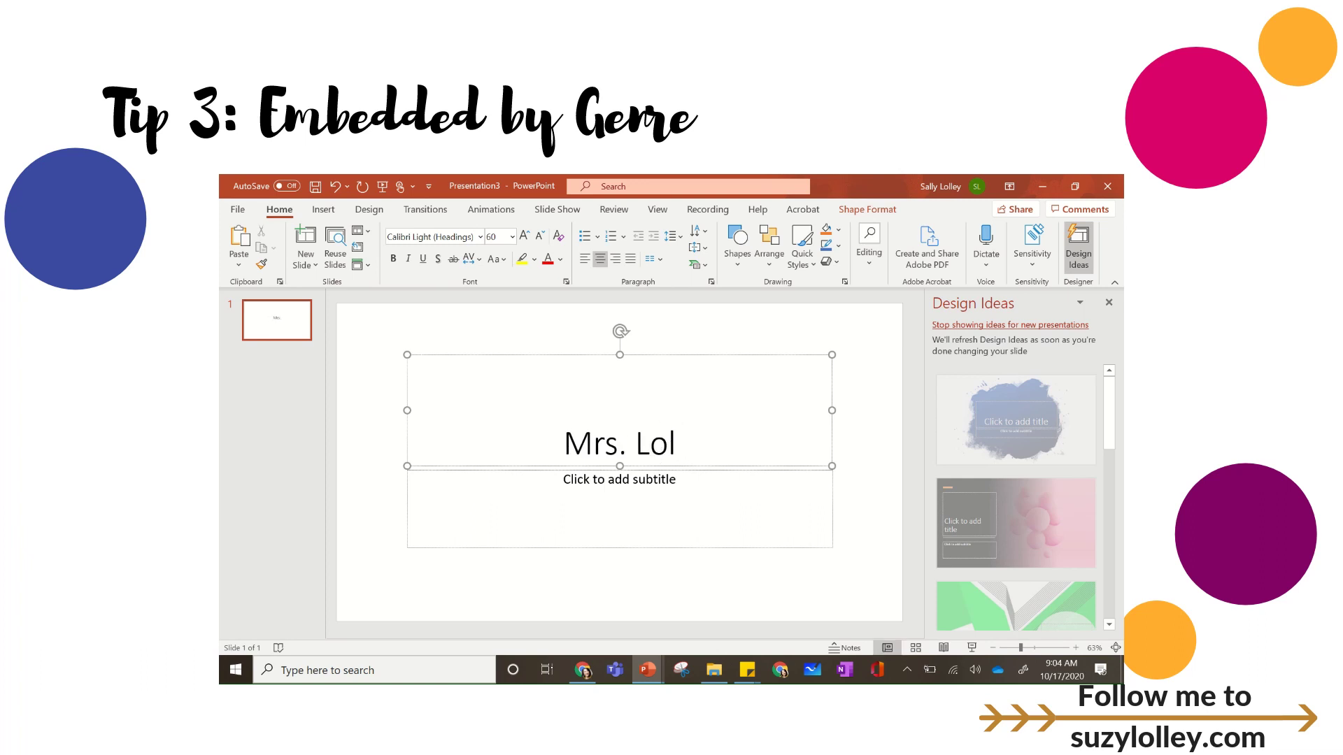
type("ley's Classr")
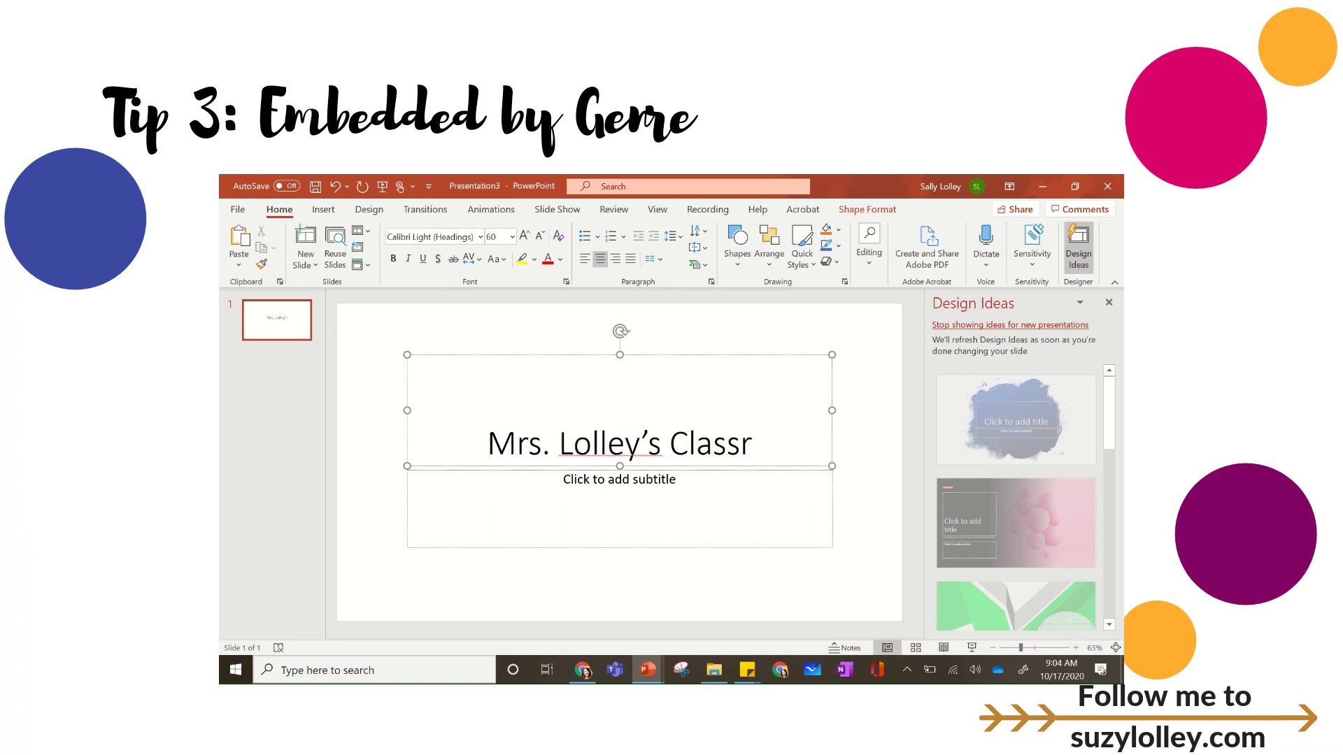
type("oom Libary")
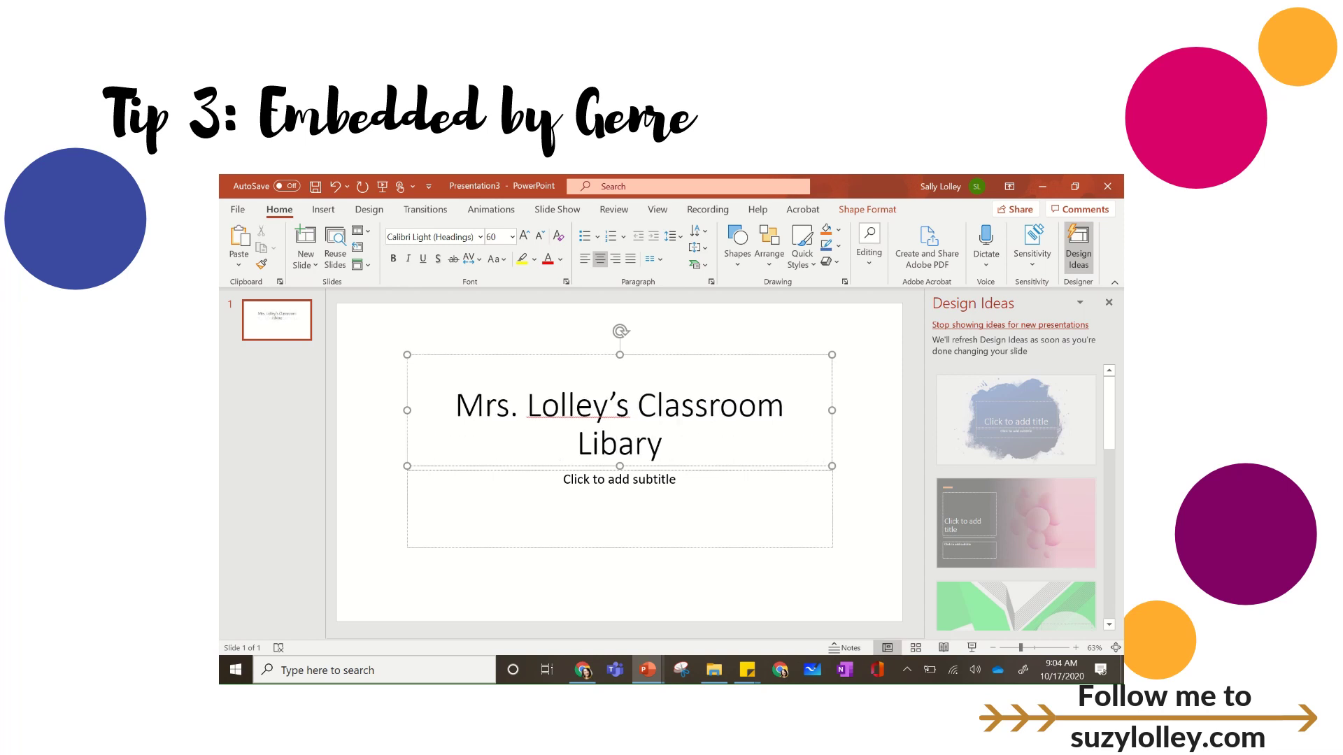
key("BackSpace")
key("BackSpace")
key("BackSpace")
type("rary")
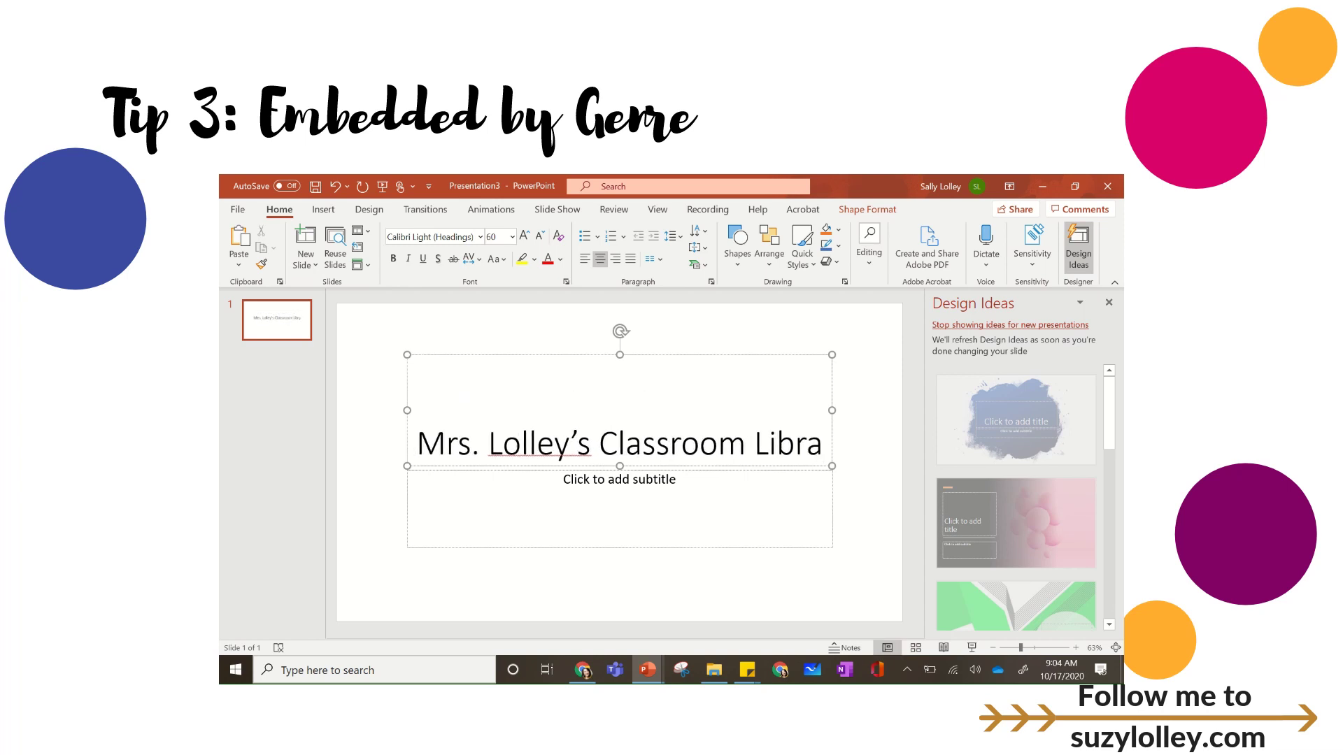
Add the subtitle 'Click through each page to see all the books you can check out.'.
left_click(646, 494)
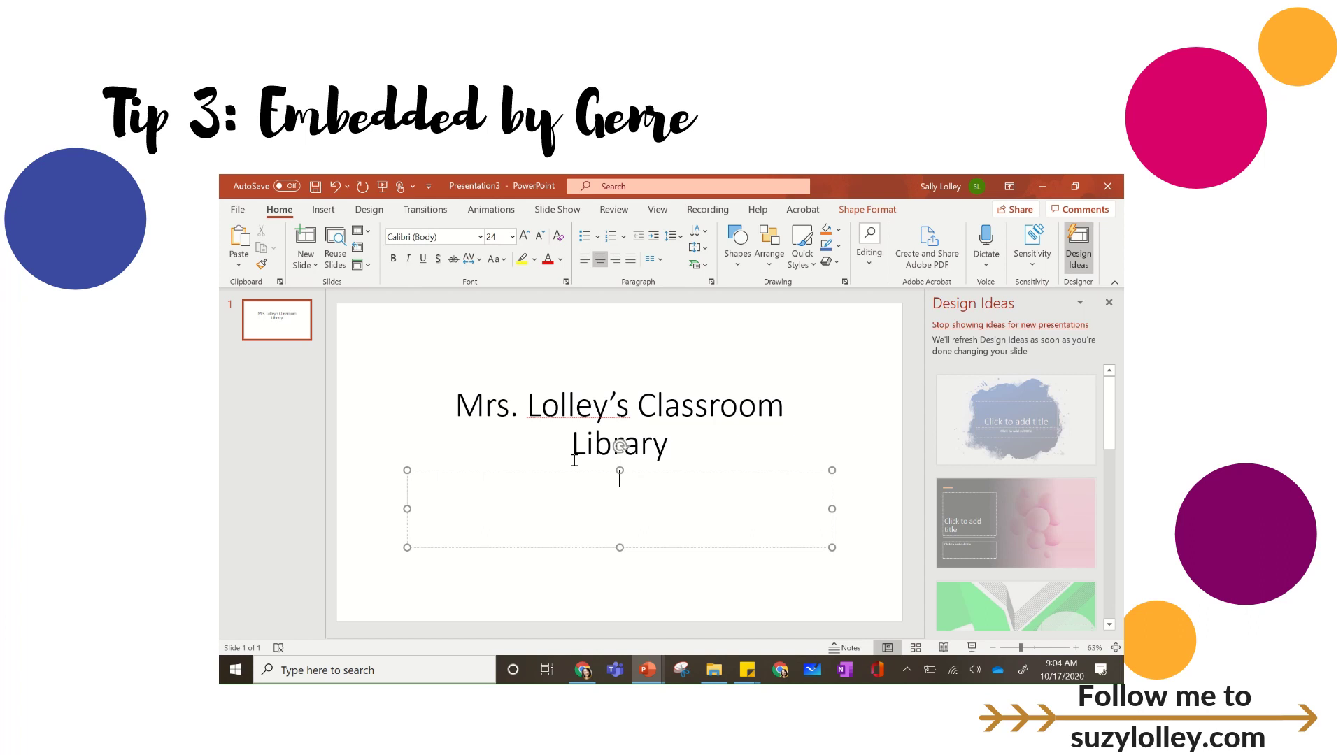
type("Click through each pag")
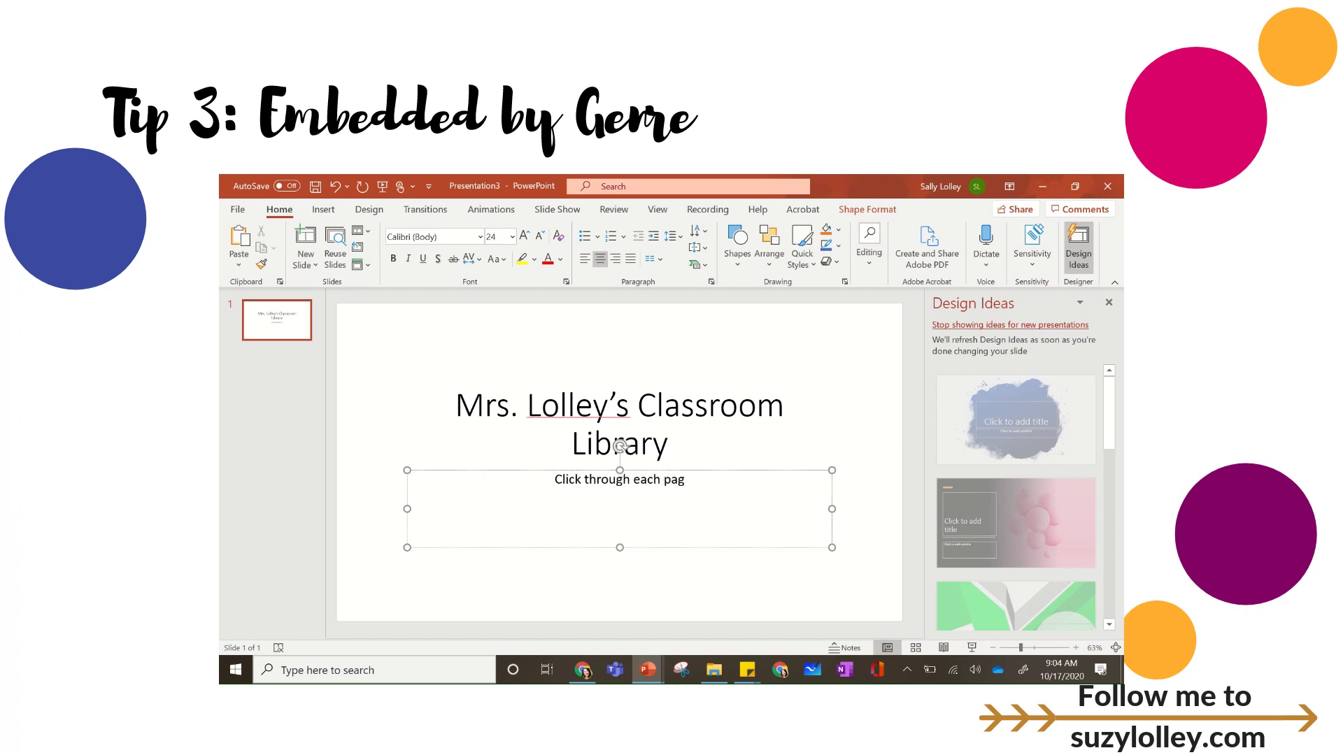
type("e to see all the b")
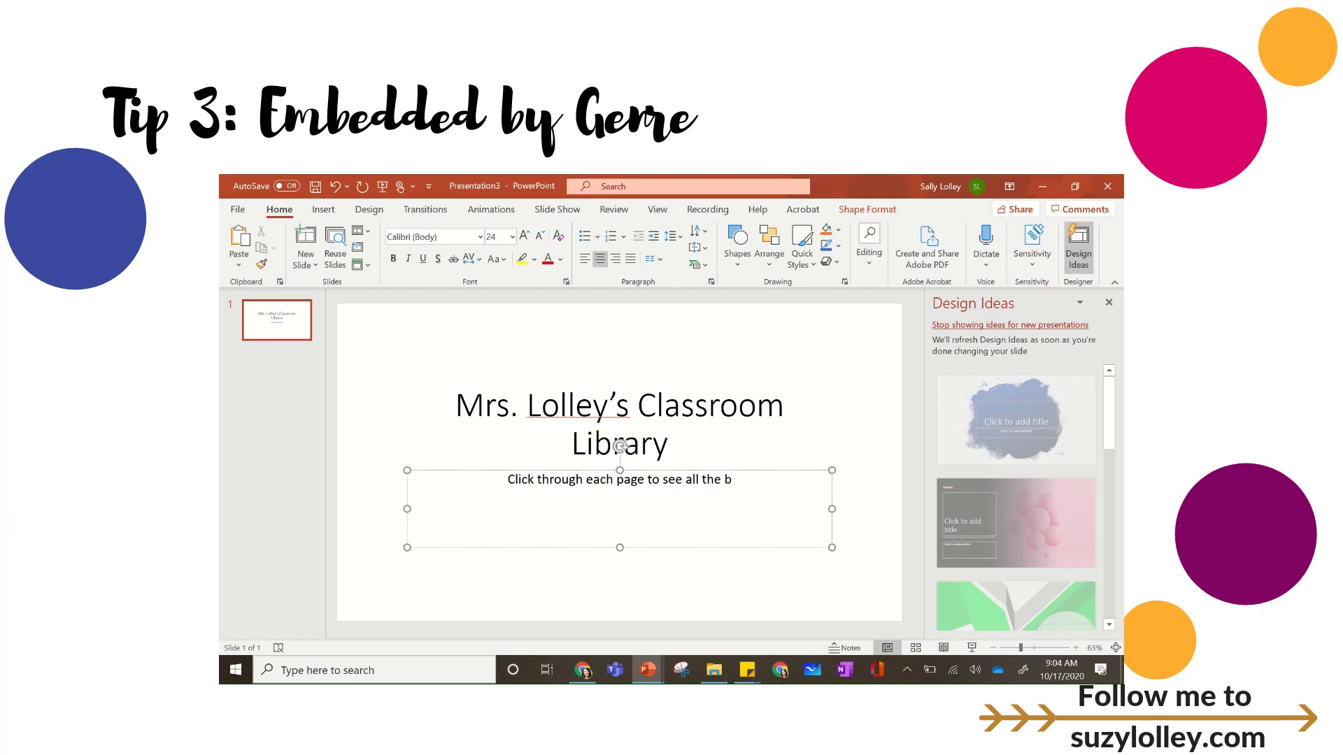
type("ooks you can check out.")
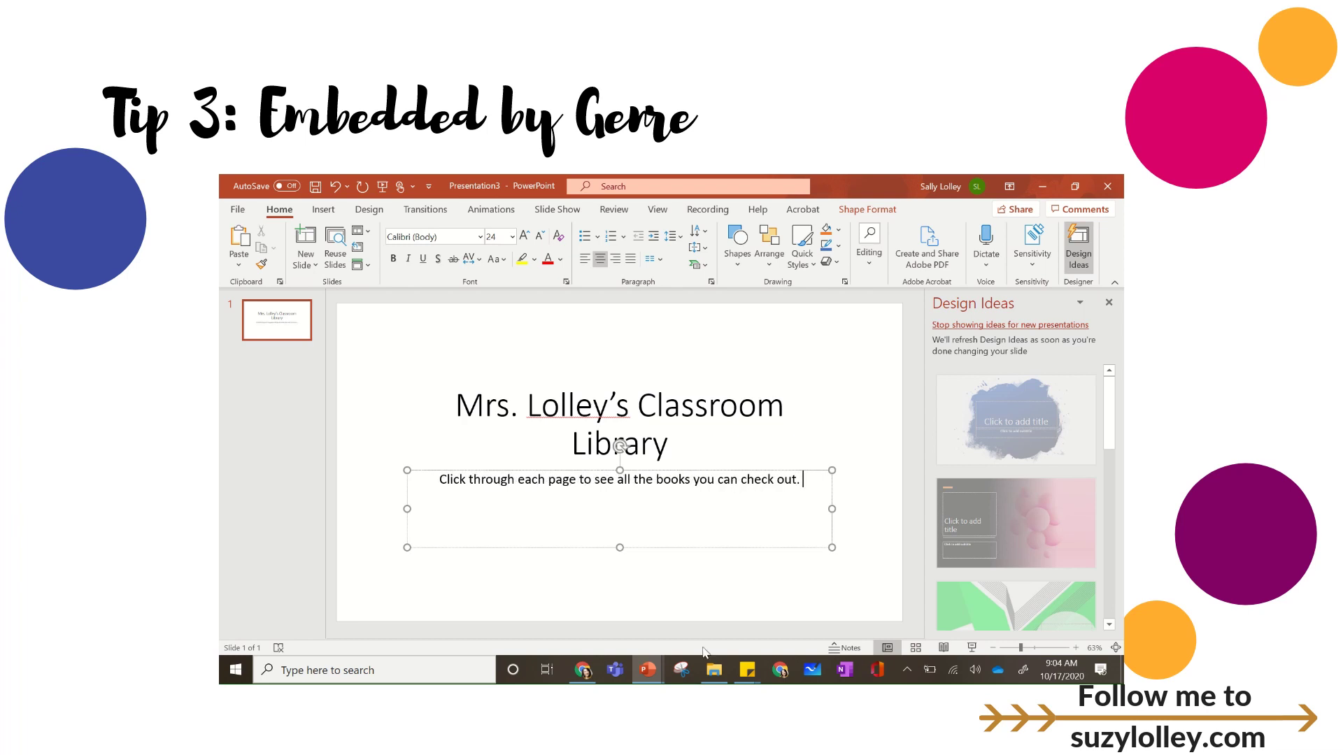
left_click(621, 554)
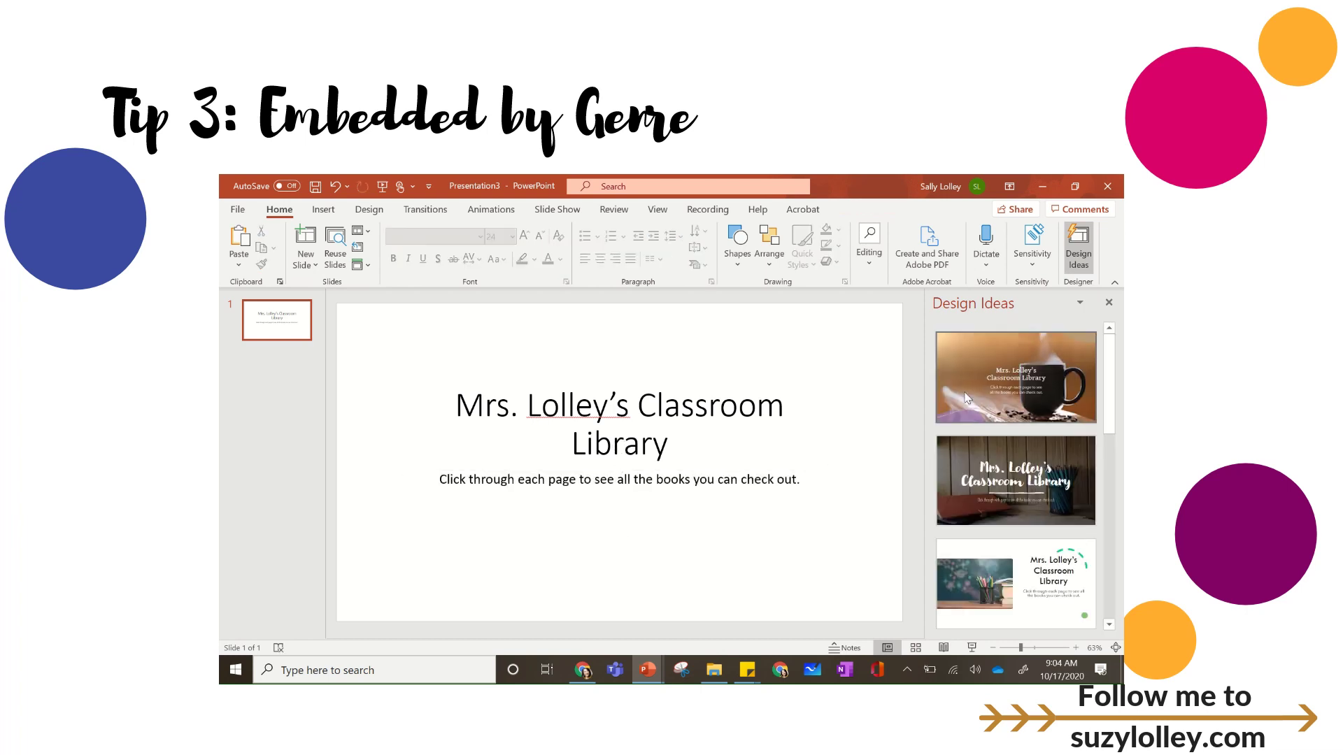
Try the coffee-mug design, then apply the pencils-on-wooden-wall design to the title slide.
left_click(1049, 357)
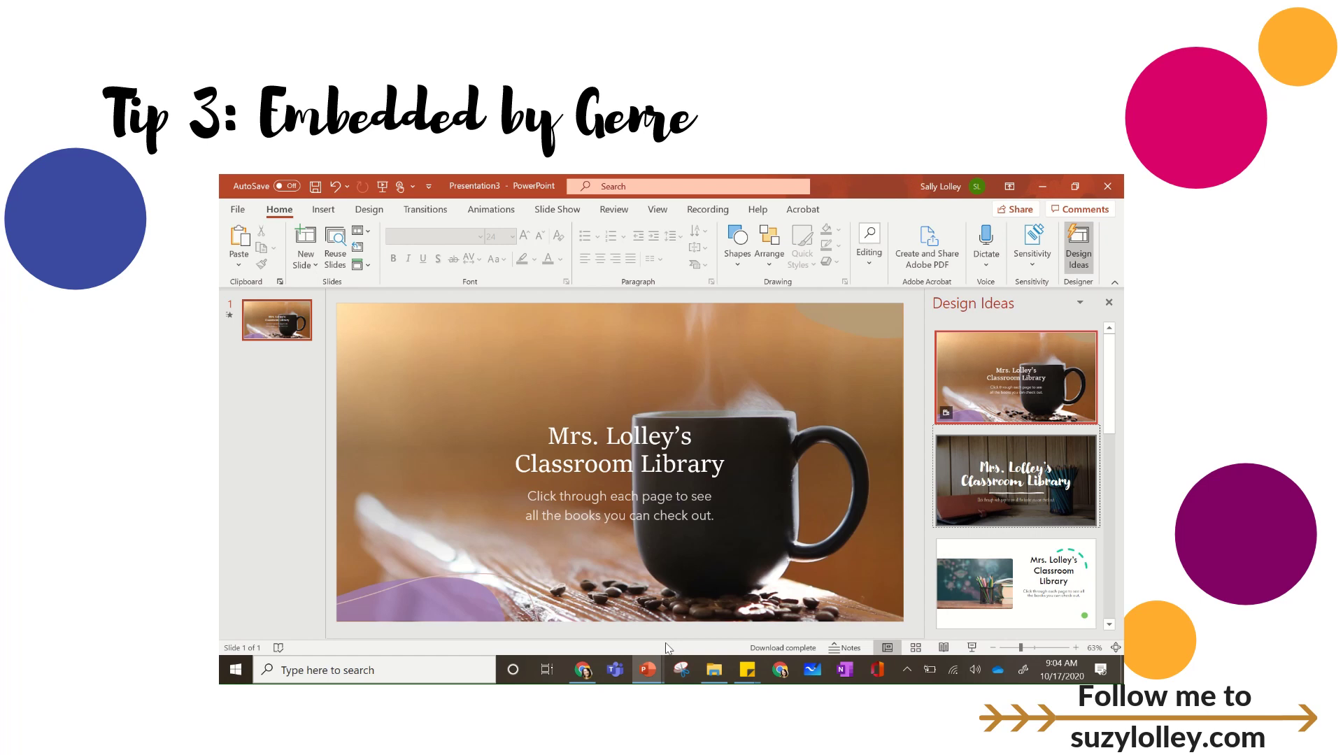
left_click(1049, 469)
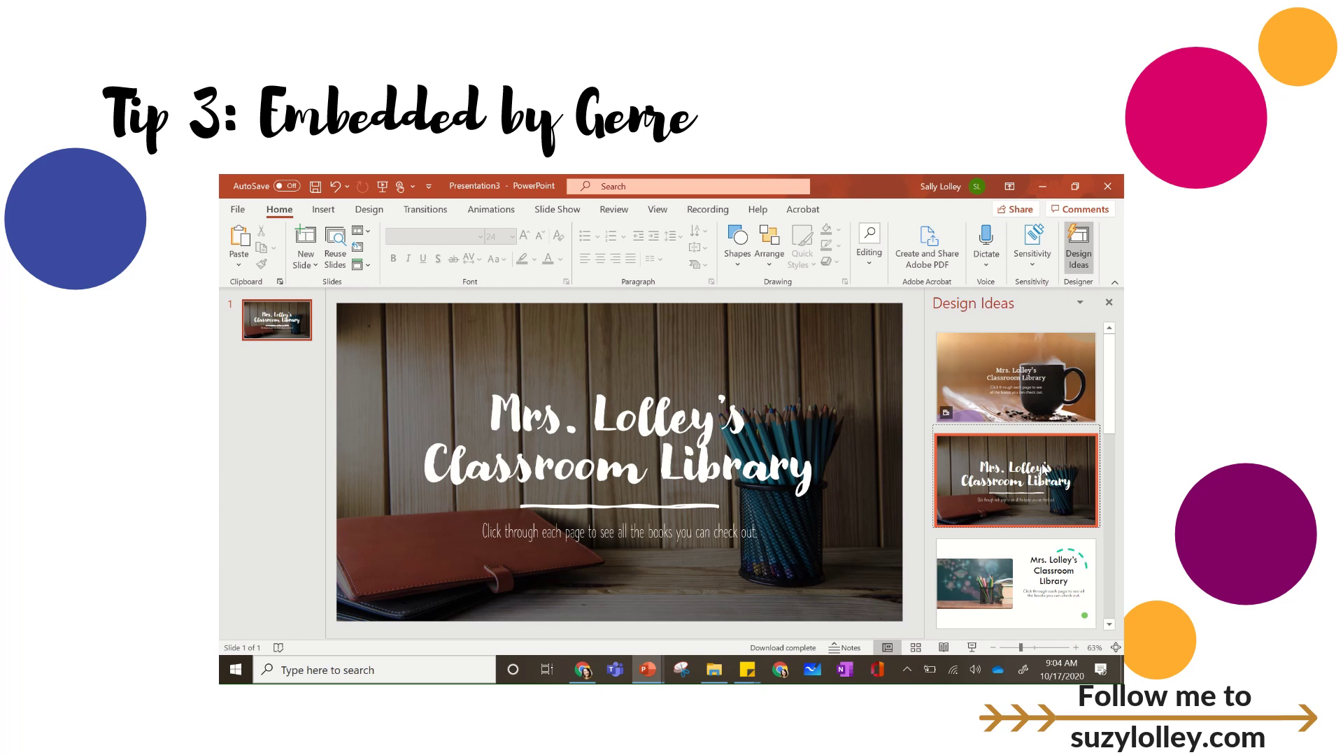
left_click(1043, 469)
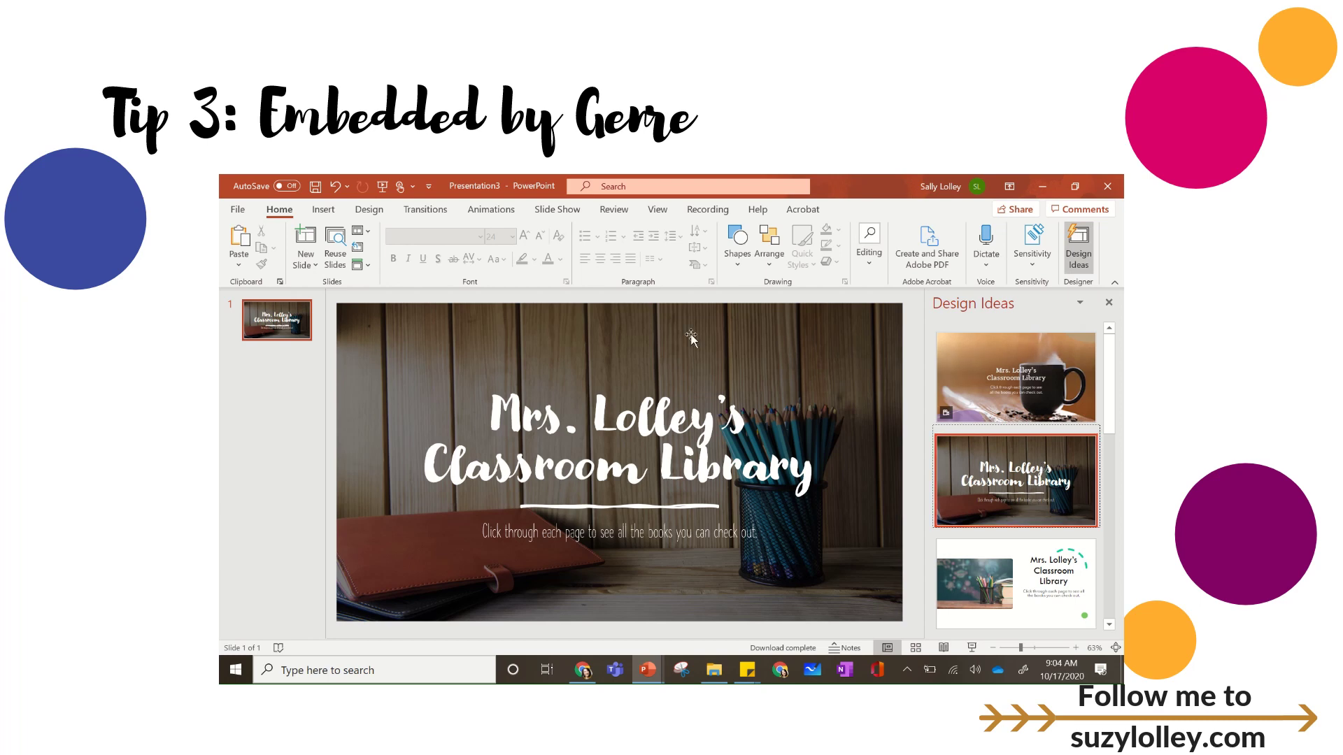
Add a second slide after the title slide, title it 'Adventure', and select its body area.
left_click(270, 348)
key("Return")
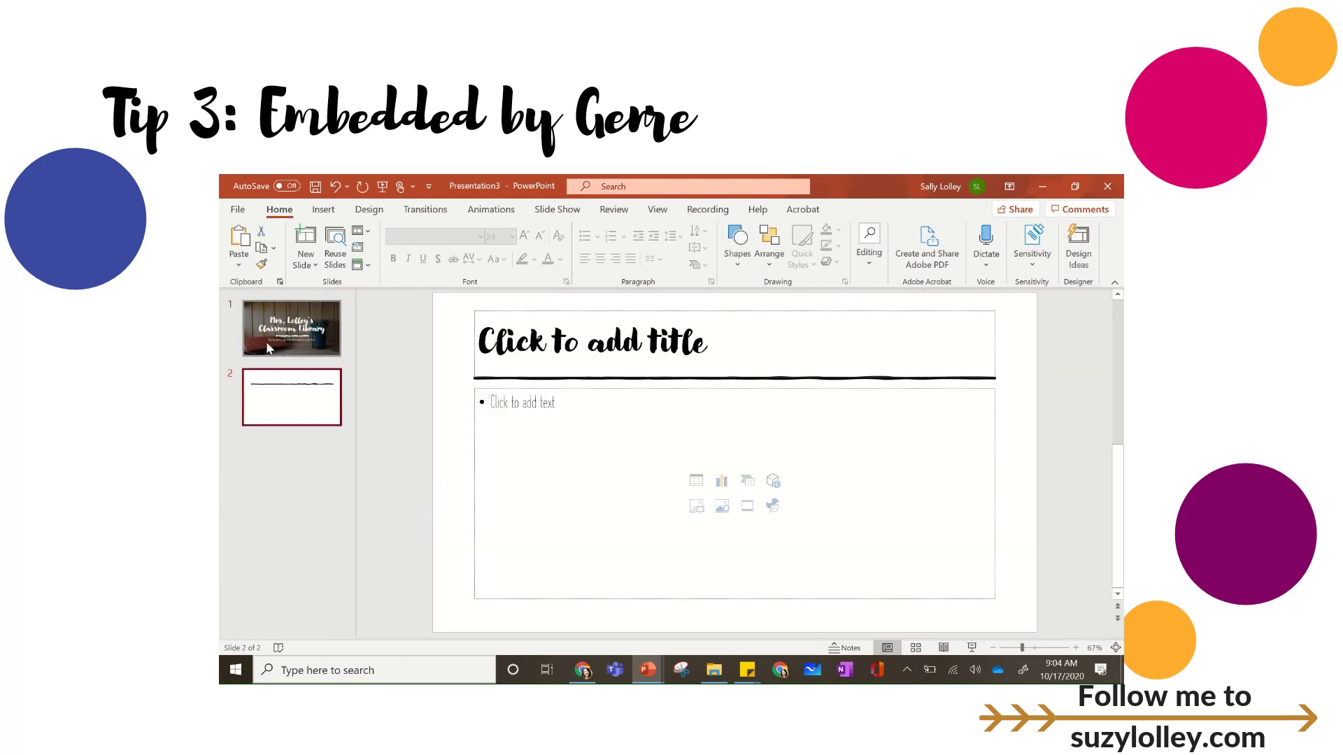
left_click(641, 331)
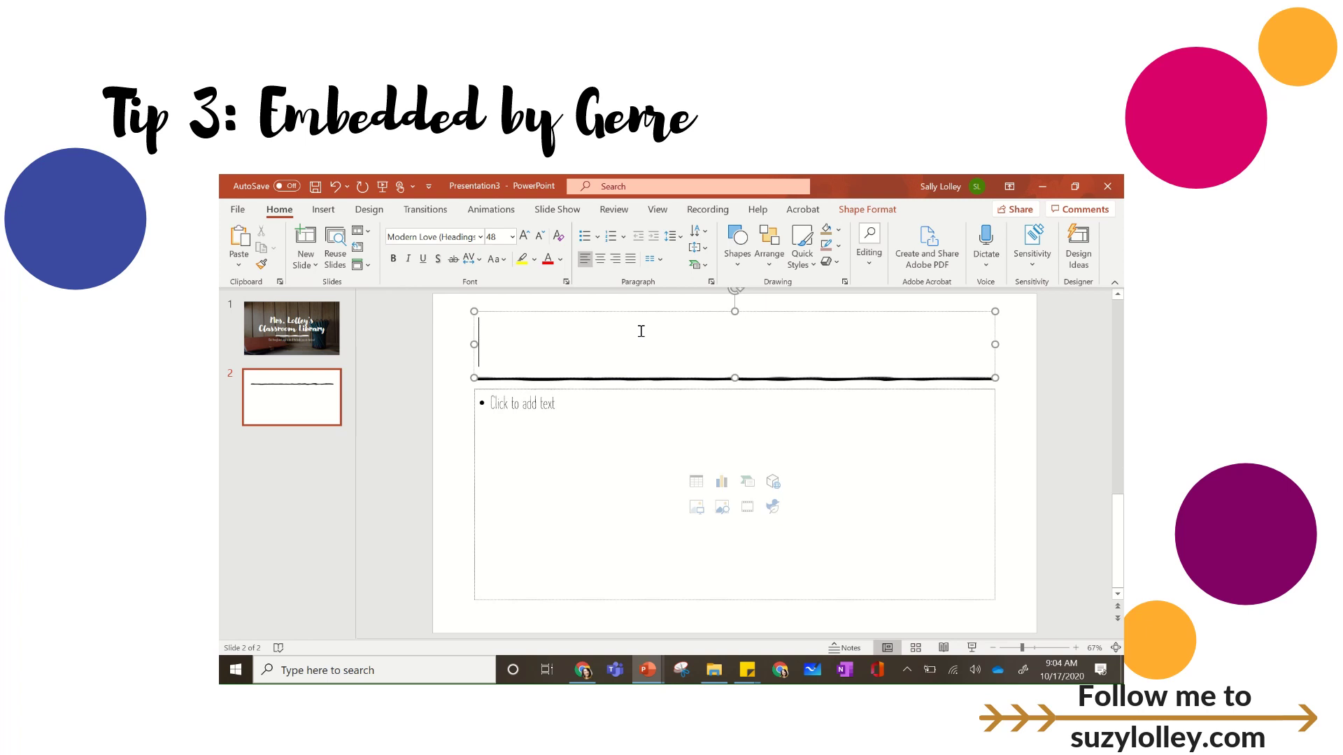
type("Adventure")
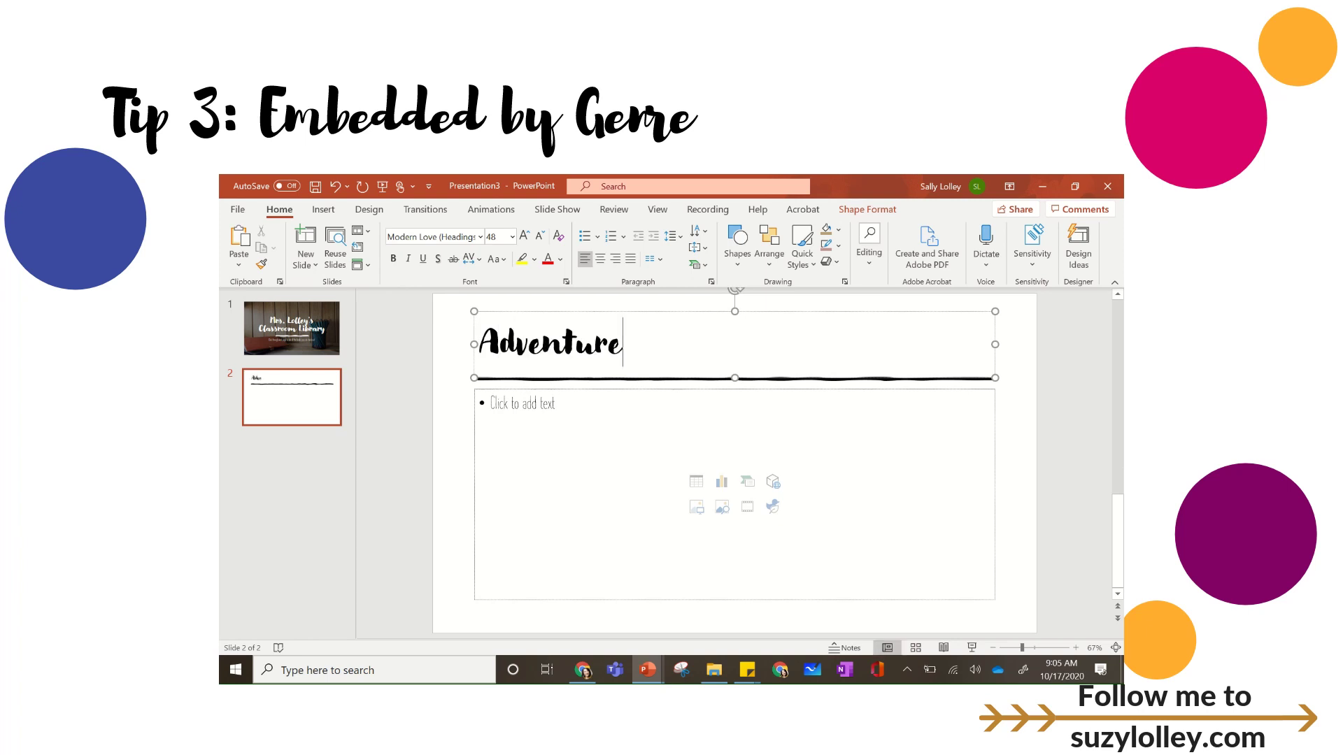
left_click(514, 416)
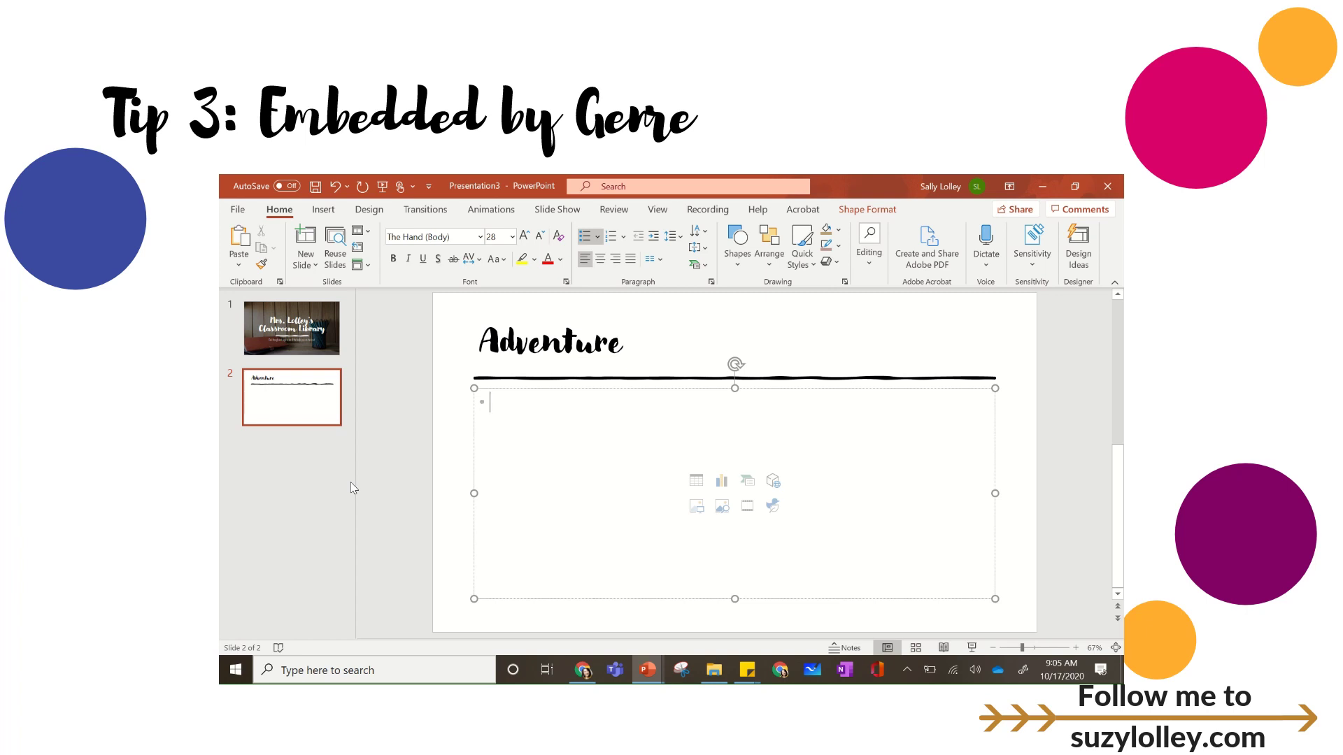
Bring Chrome's Booksource Classroom page with its library view to the front.
mouse_move(636, 177)
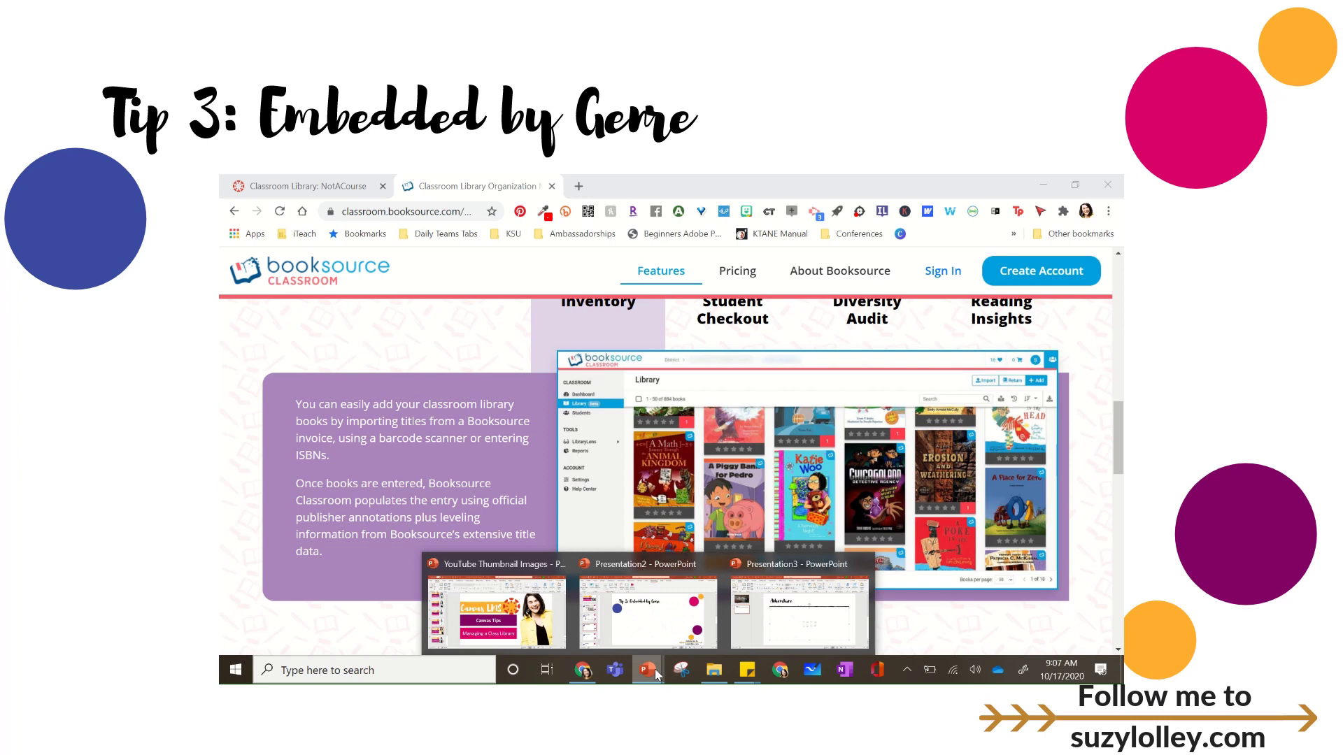
Snip the library screenshot from the Booksource page with Win+Shift+S.
left_click(989, 627)
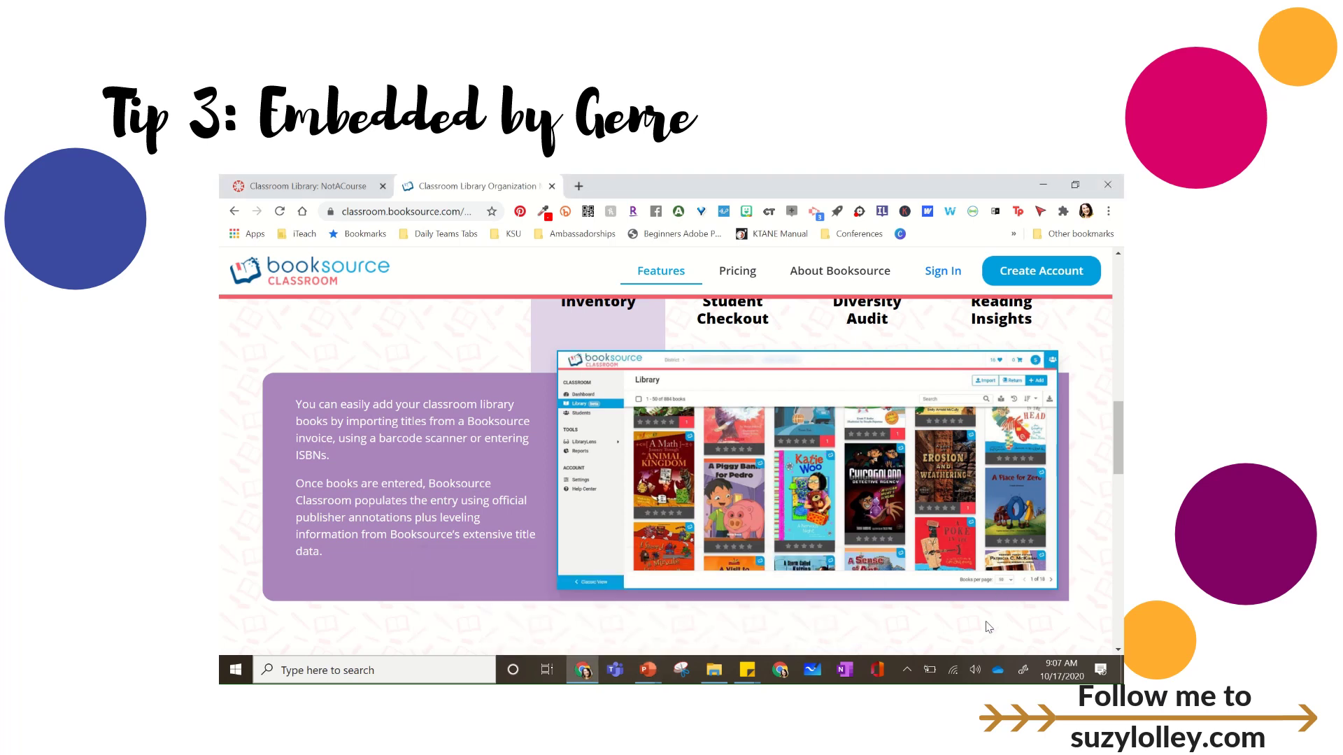
key("super+shift+s")
left_click_drag(547, 333, 1084, 615)
Paste the snip onto the Adventure slide in Presentation3, close Design Ideas, and return to Chrome.
left_click(647, 670)
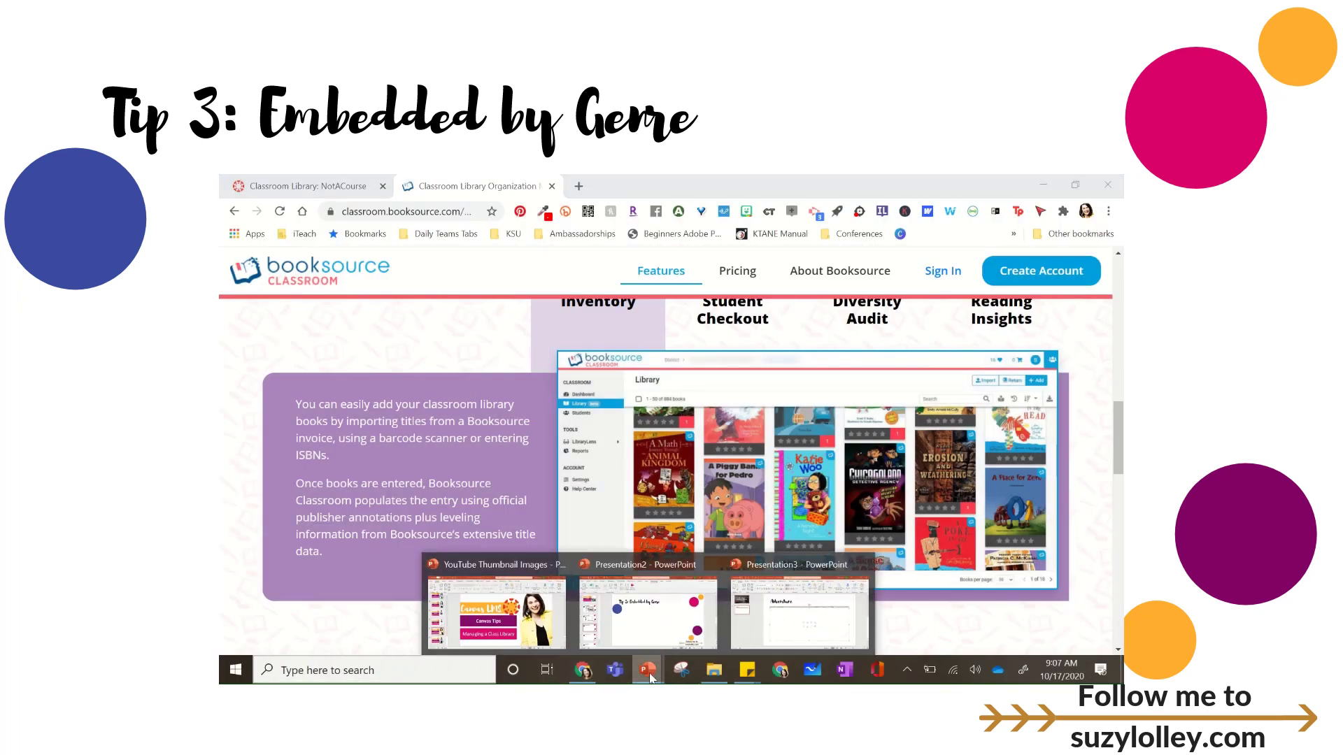
left_click(822, 606)
key("ctrl+v")
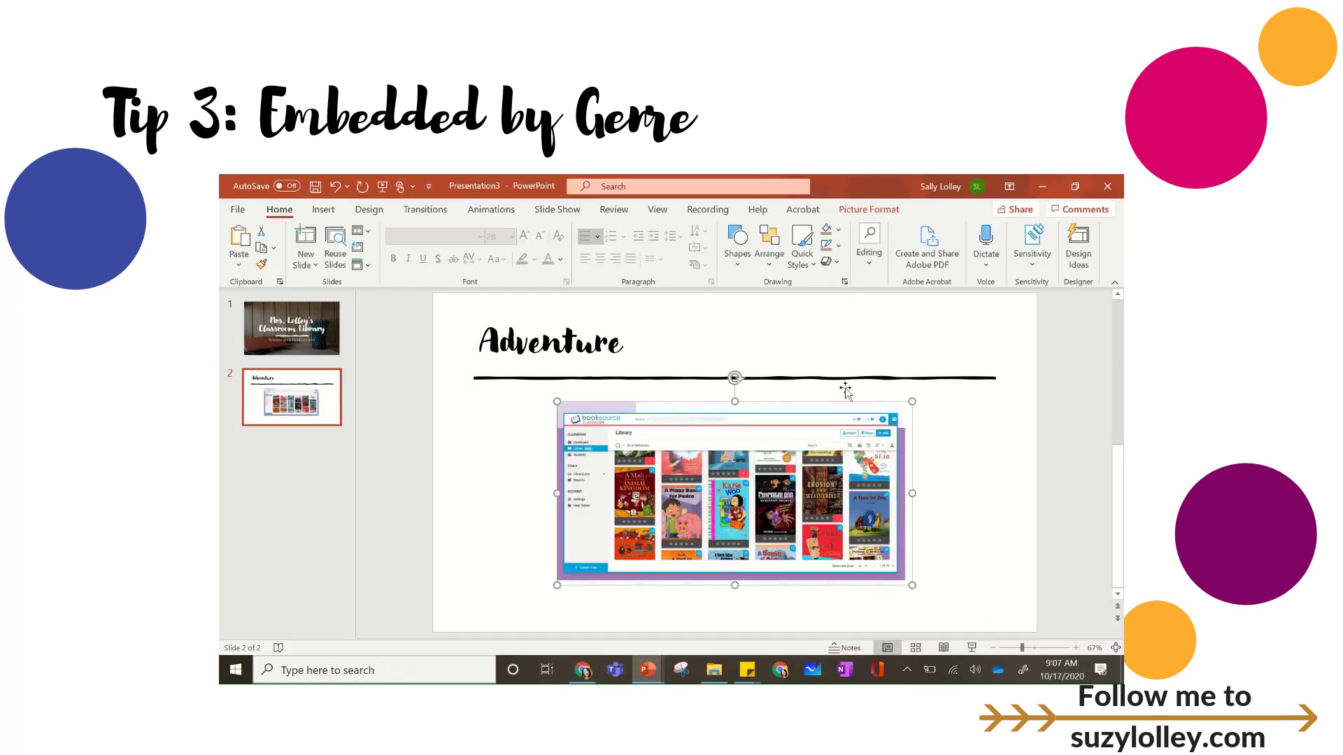
left_click(1108, 302)
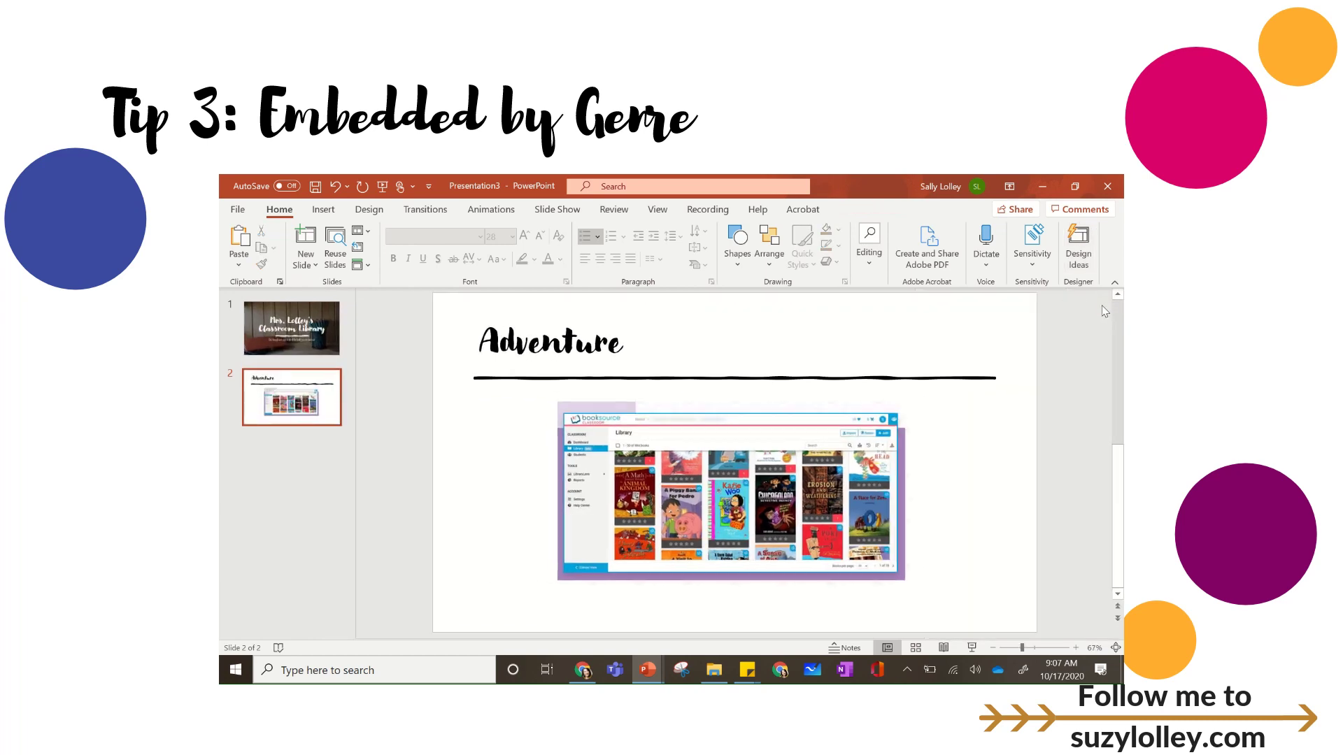
mouse_move(578, 672)
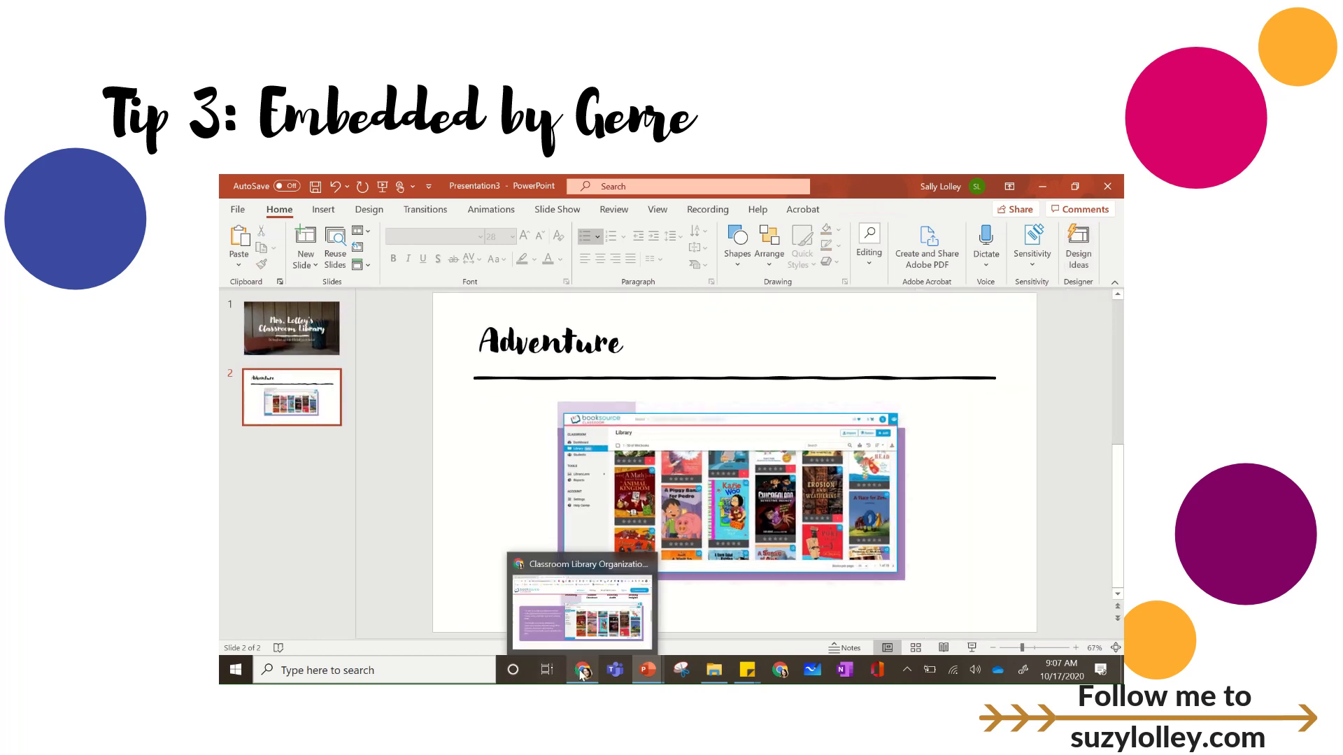
left_click(583, 608)
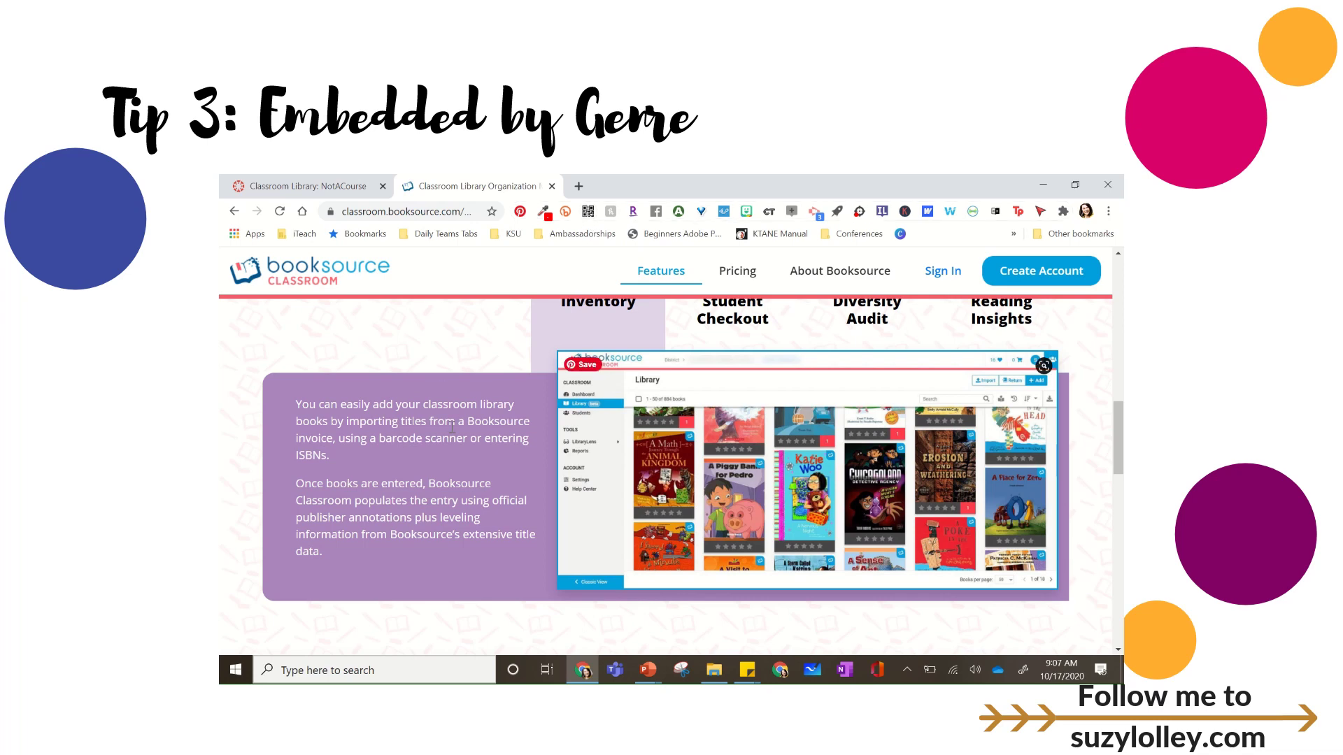
Generate the Booksource page's QR code and snip it.
left_click(587, 211)
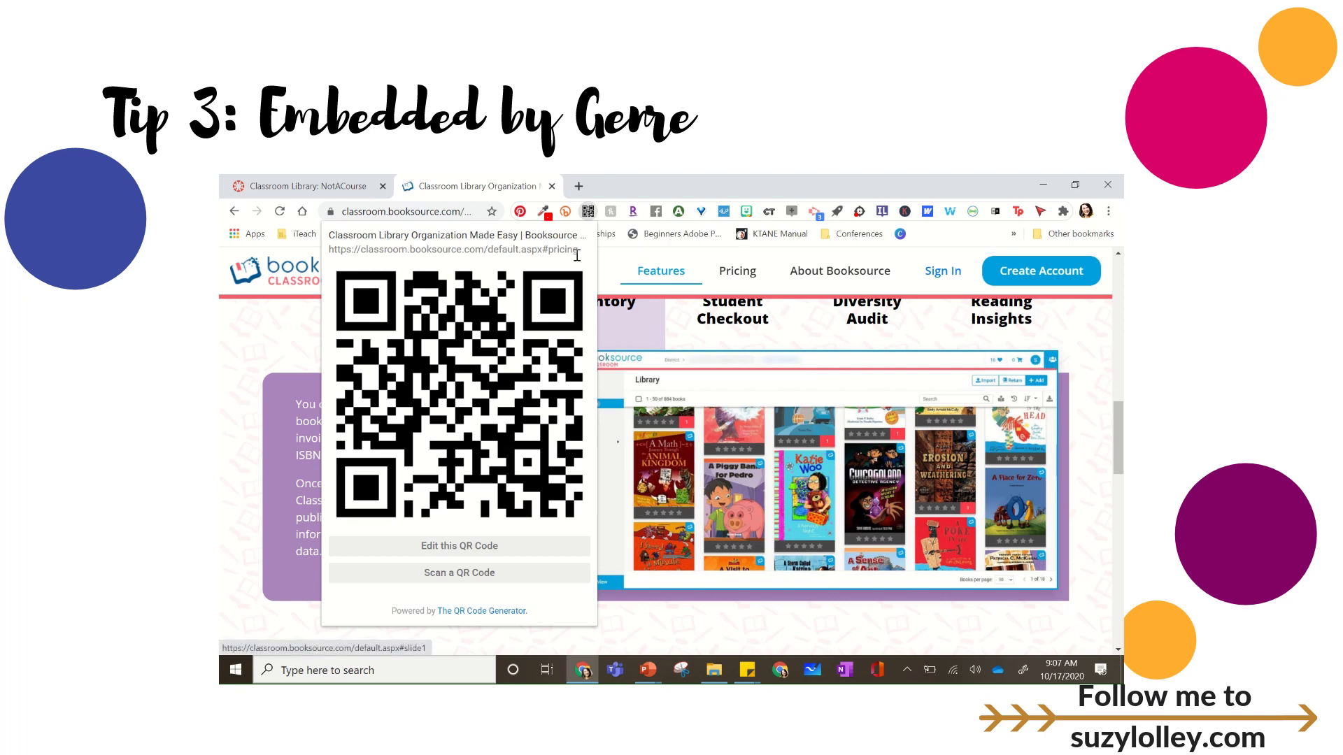
key("super+shift+s")
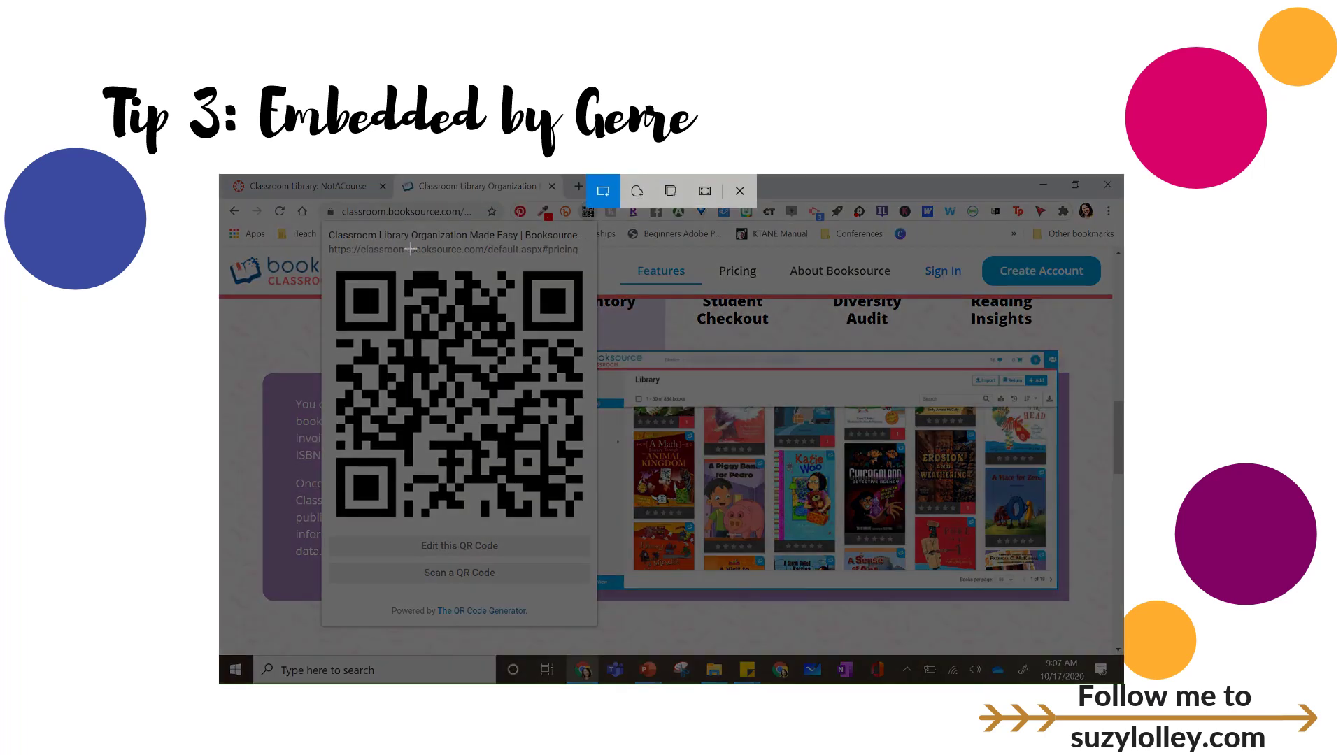
left_click_drag(330, 263, 600, 537)
Paste the QR code onto the Adventure slide, shrink it, and place it top-right.
mouse_move(642, 673)
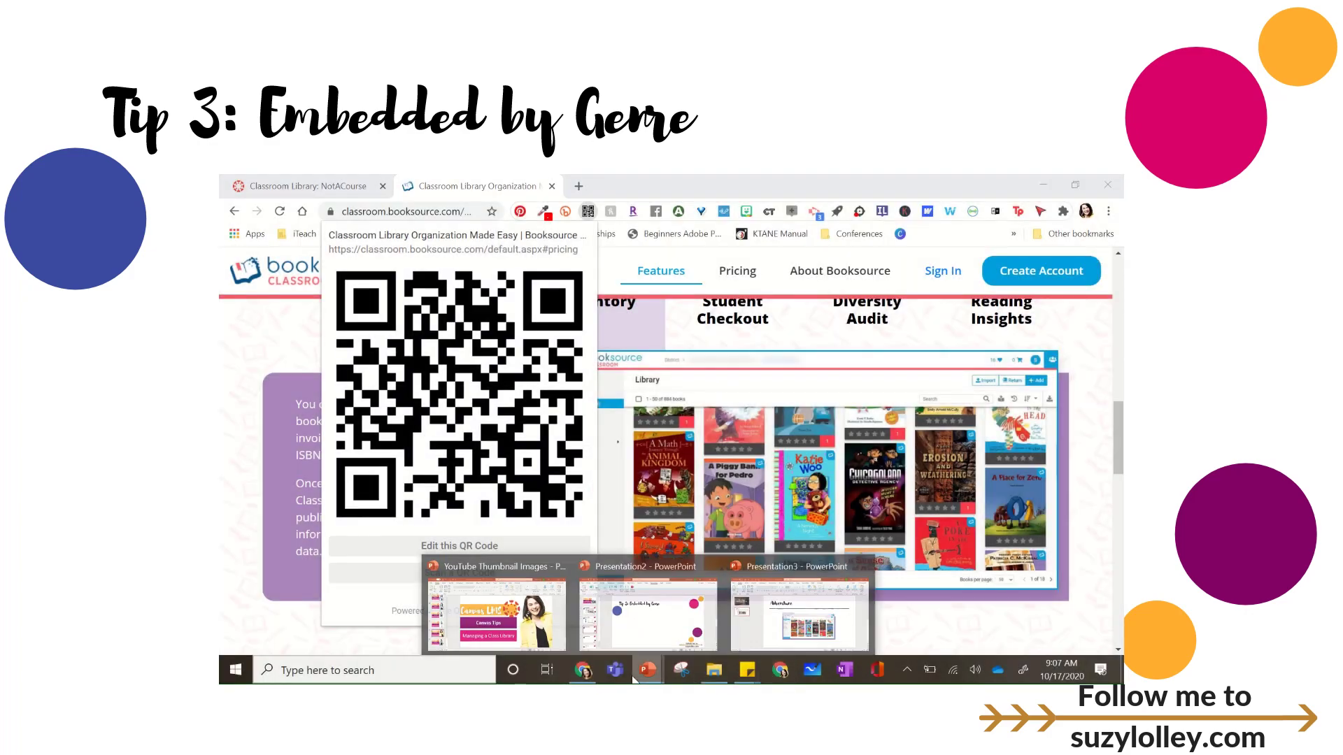
left_click(797, 601)
key("ctrl+v")
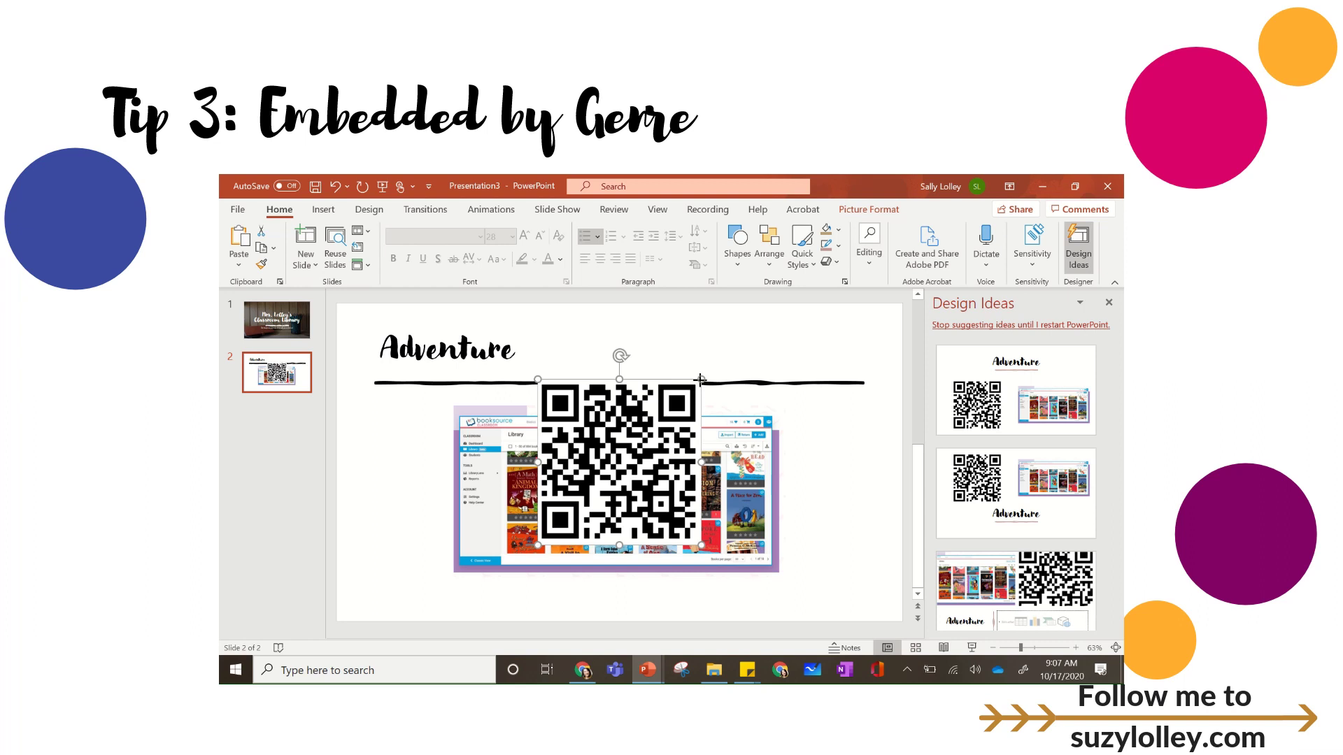
left_click_drag(696, 382, 660, 428)
left_click_drag(604, 471, 837, 365)
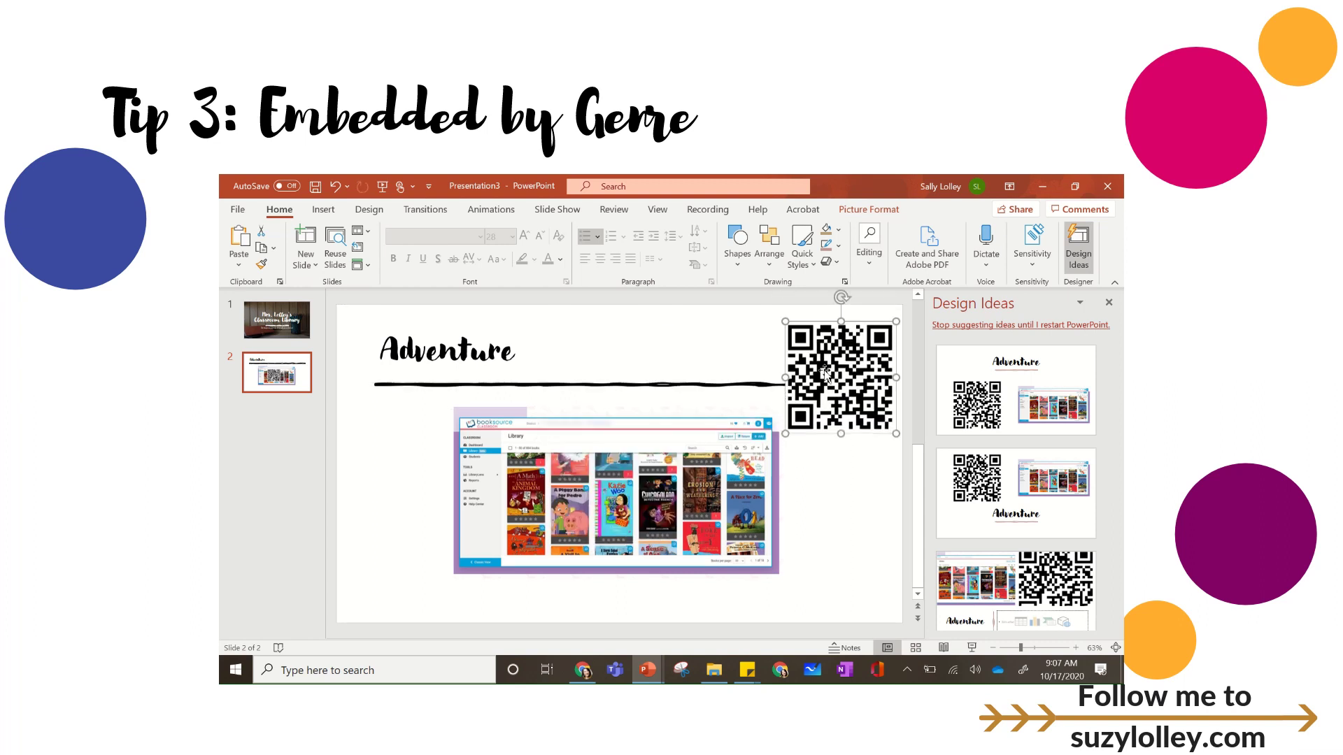
Move the library screenshot up under the title, enlarge it, and close Design Ideas.
left_click_drag(665, 484, 633, 476)
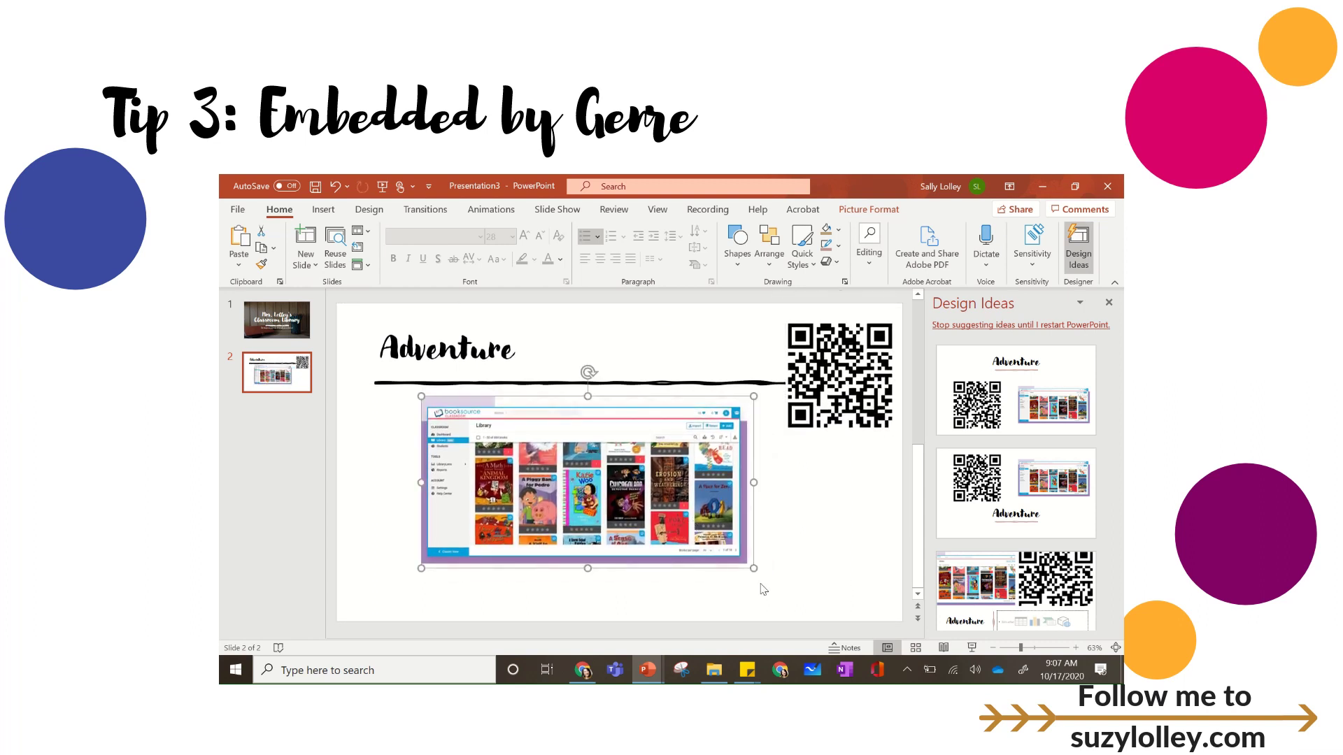
left_click_drag(753, 568, 801, 593)
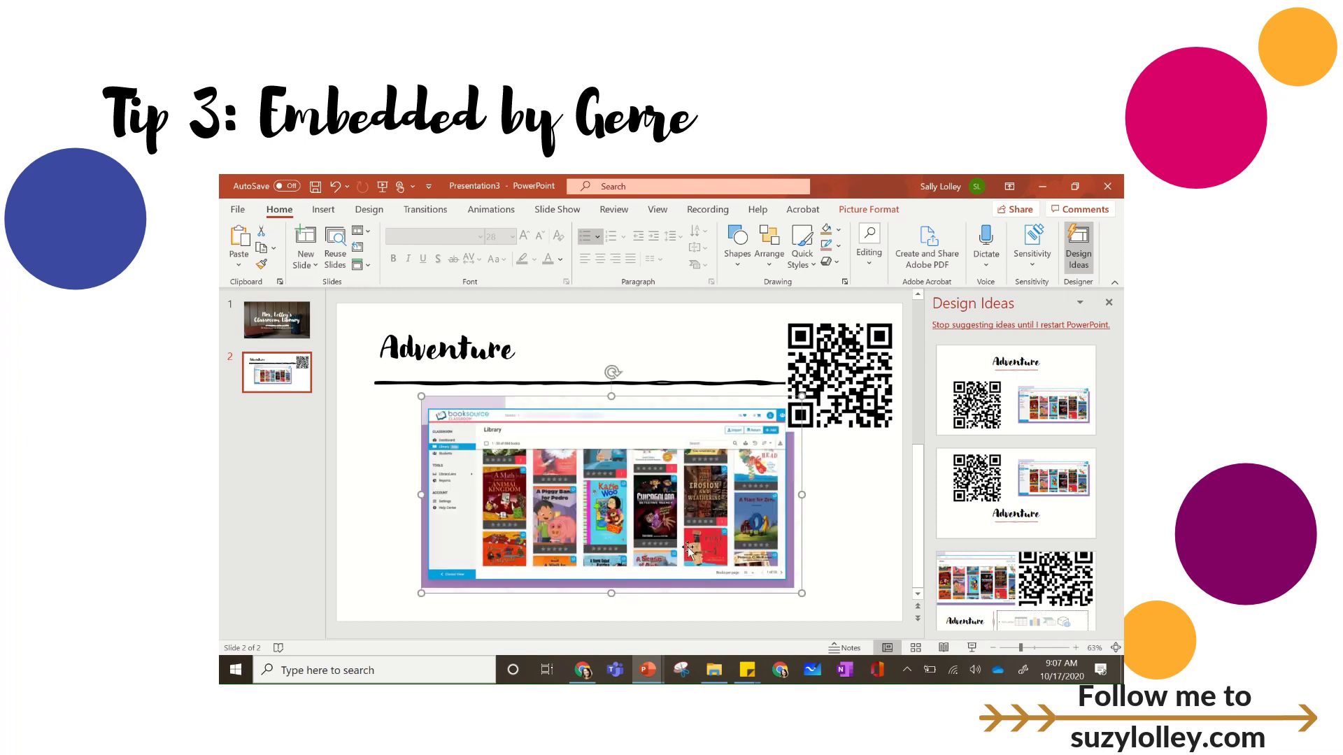
left_click(858, 532)
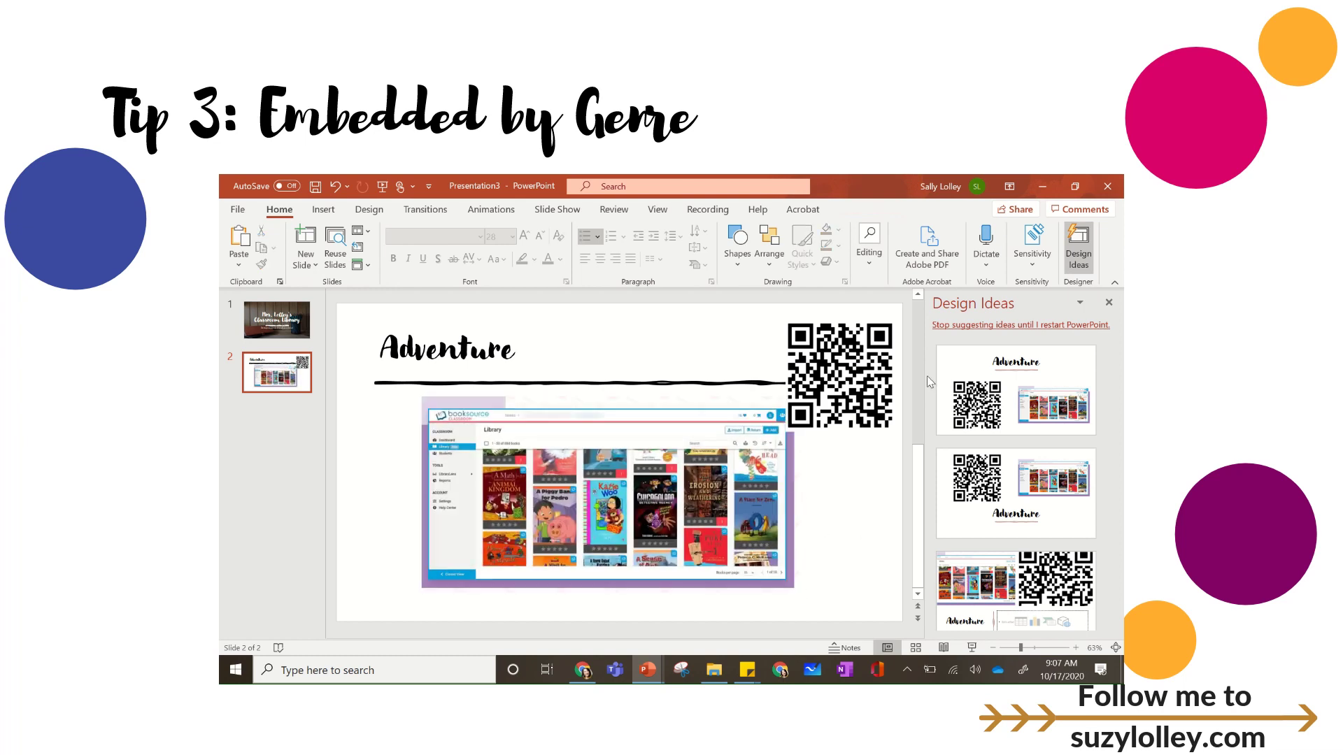
left_click(1108, 303)
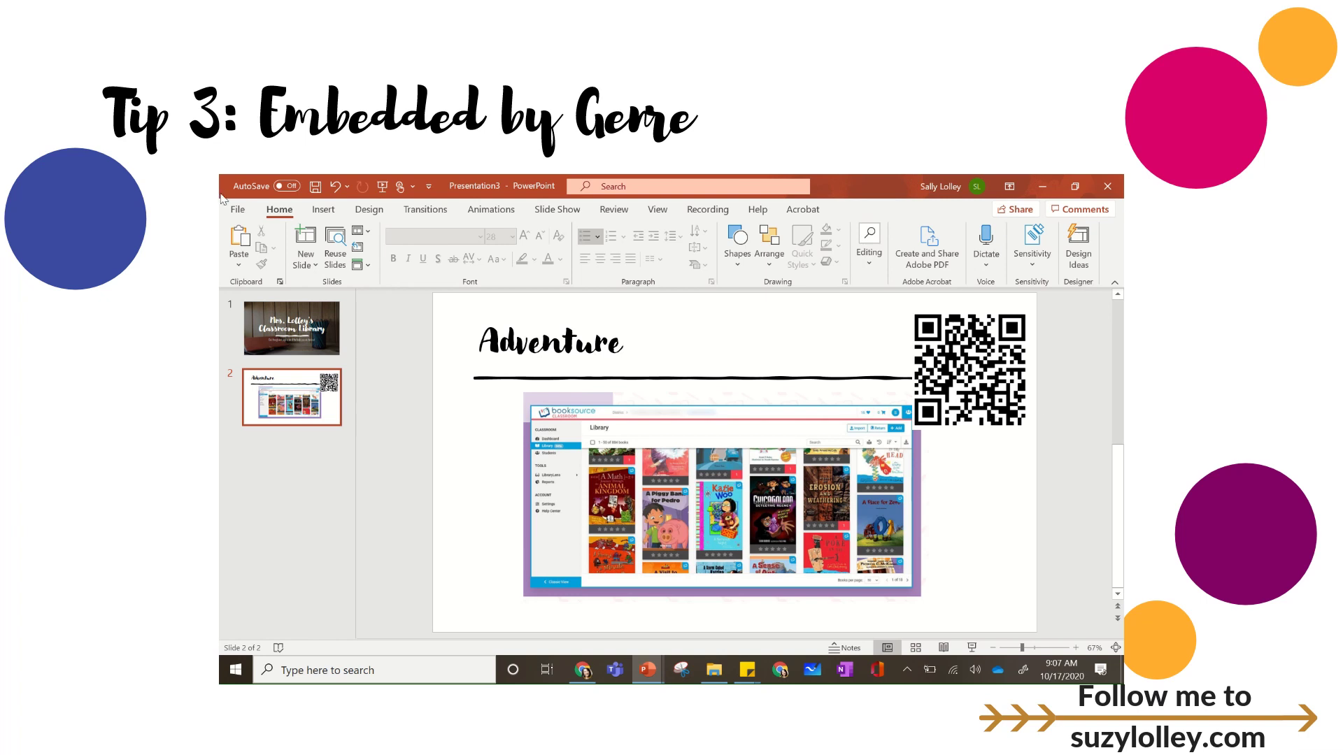
Select Create PDF/XPS Document on the File > Export page.
left_click(237, 209)
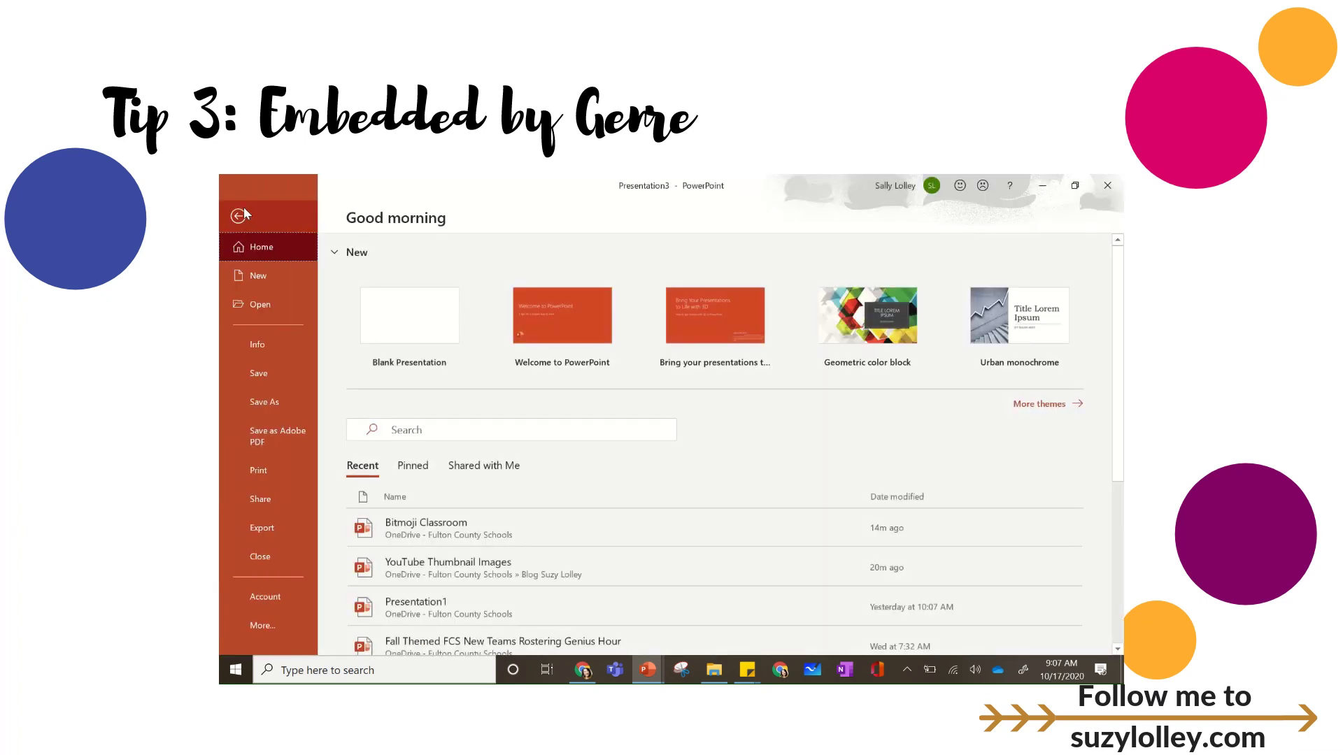
left_click(290, 530)
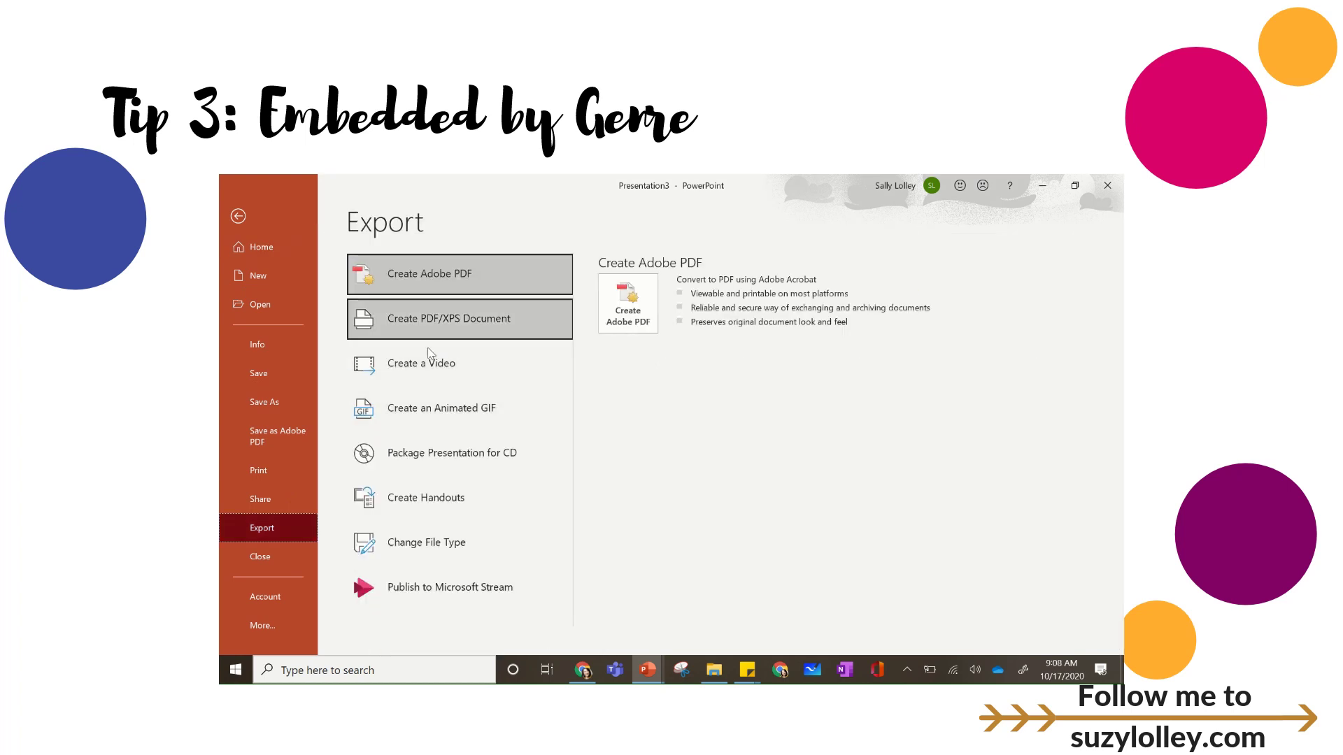
left_click(429, 325)
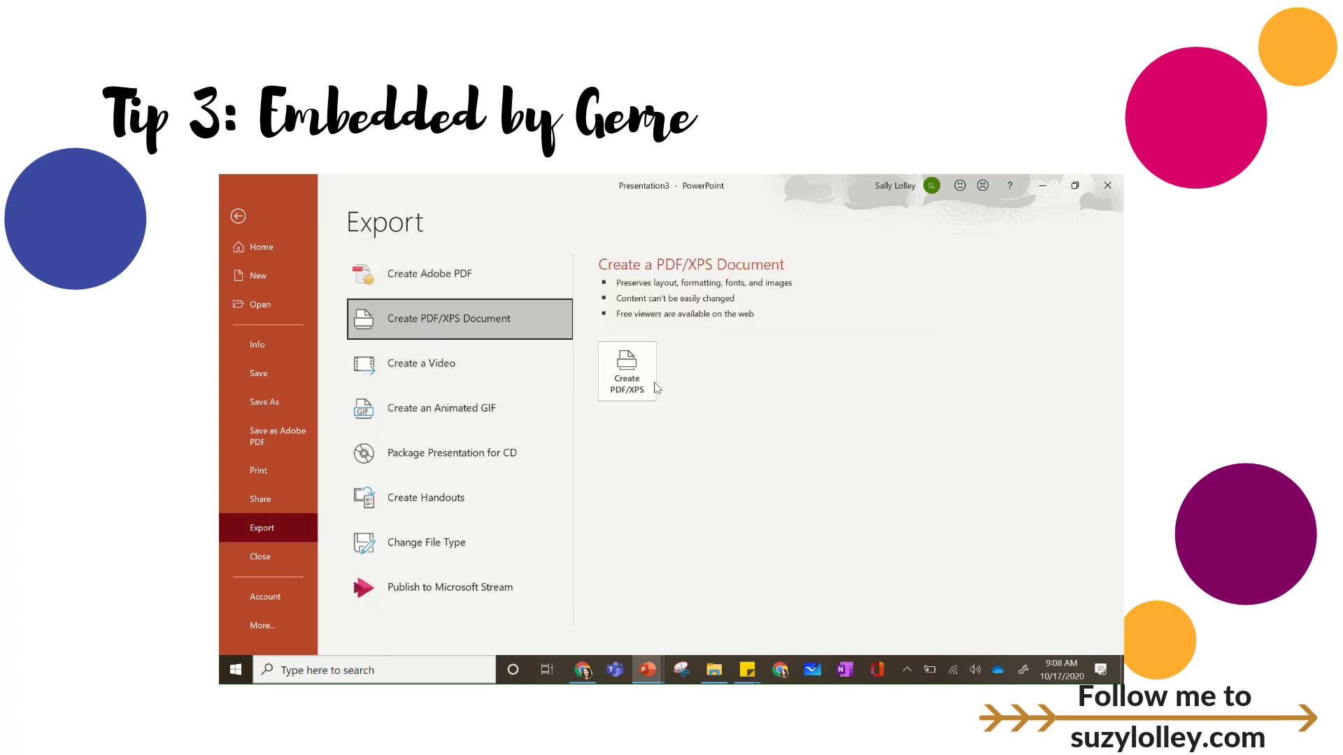